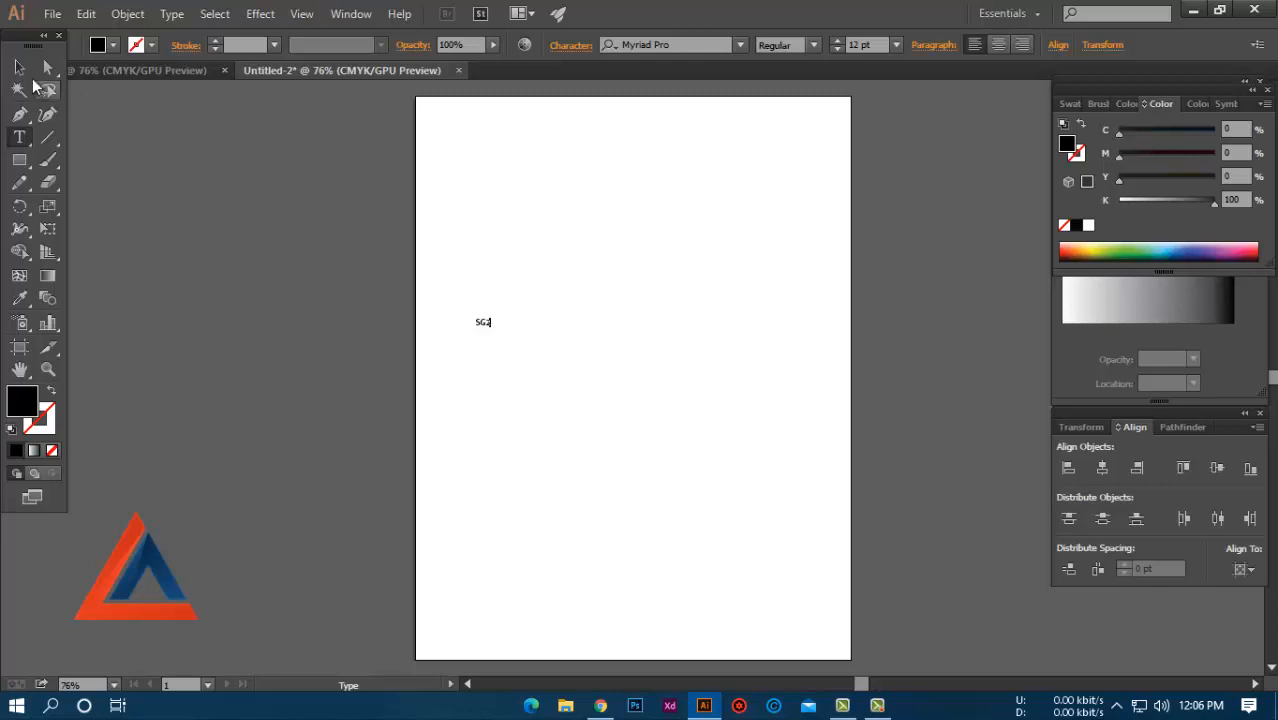
# Step: Scale the SG2 text up to about 171 pt and place it in the upper middle of the artboard
pyautogui.click(19, 67)
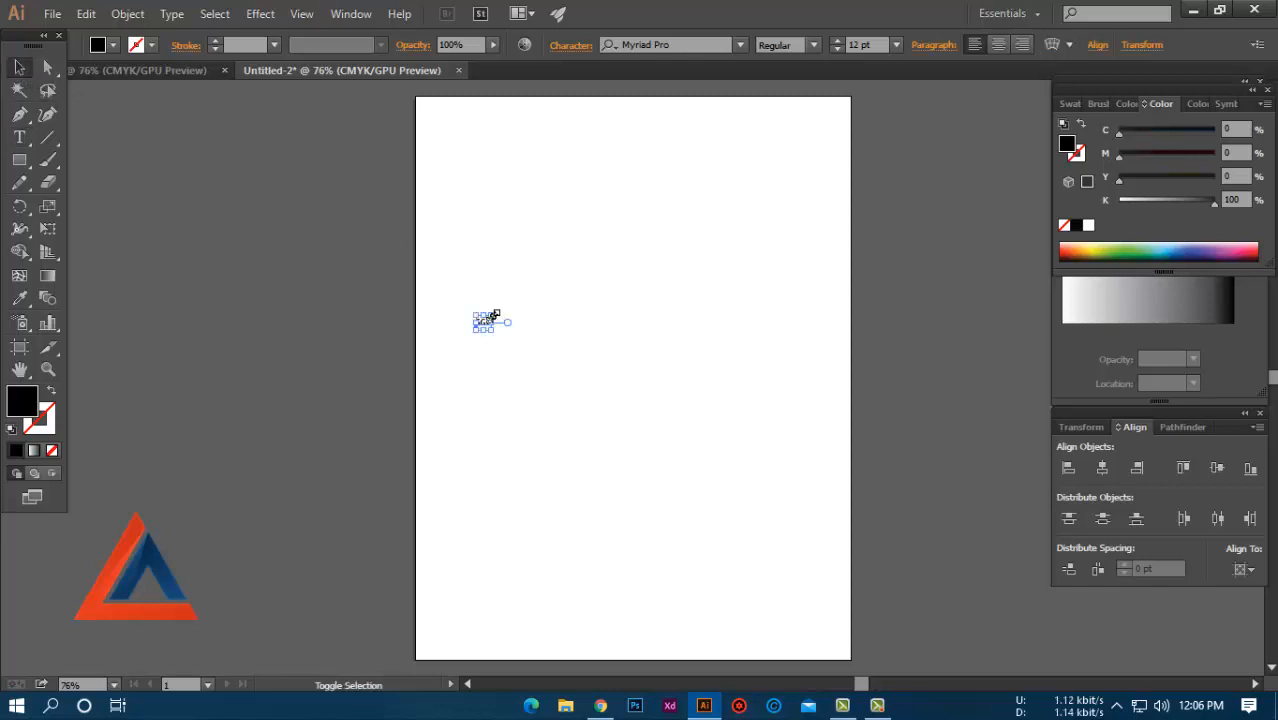
pyautogui.moveTo(494, 316); pyautogui.dragTo(739, 151)
pyautogui.moveTo(655, 192); pyautogui.dragTo(703, 326)
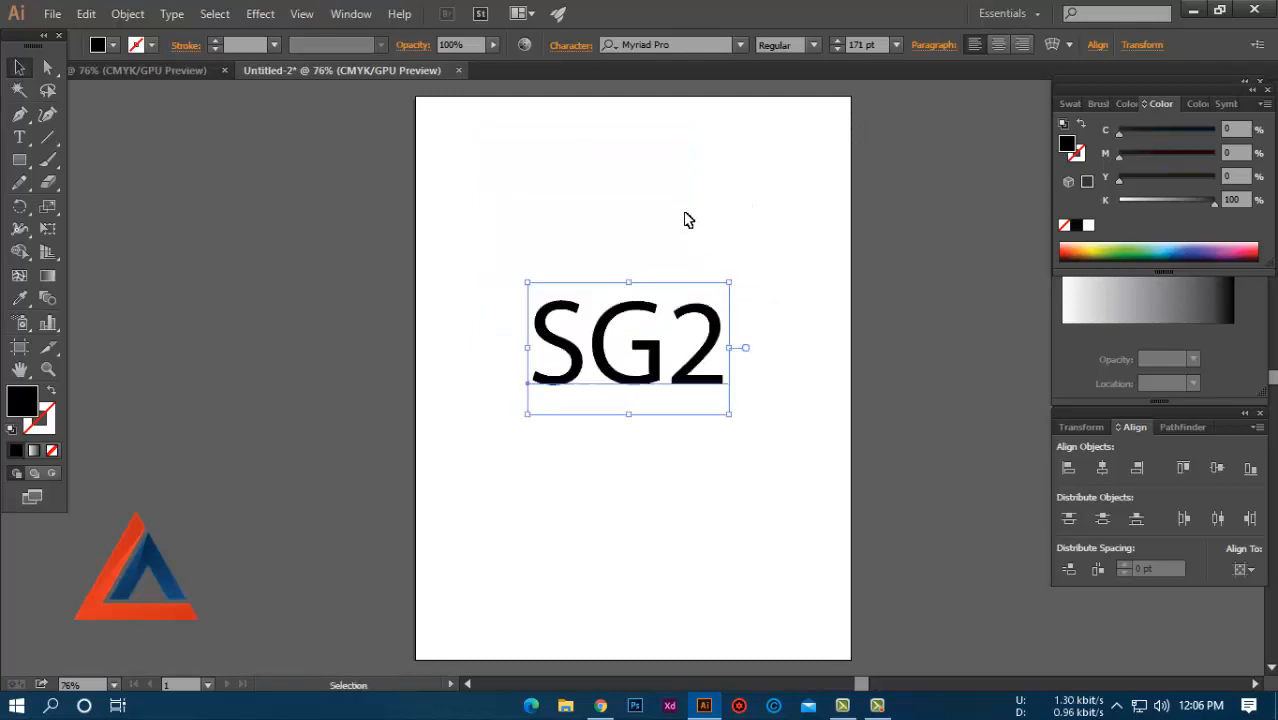
pyautogui.click(679, 197)
pyautogui.moveTo(662, 209); pyautogui.dragTo(696, 210)
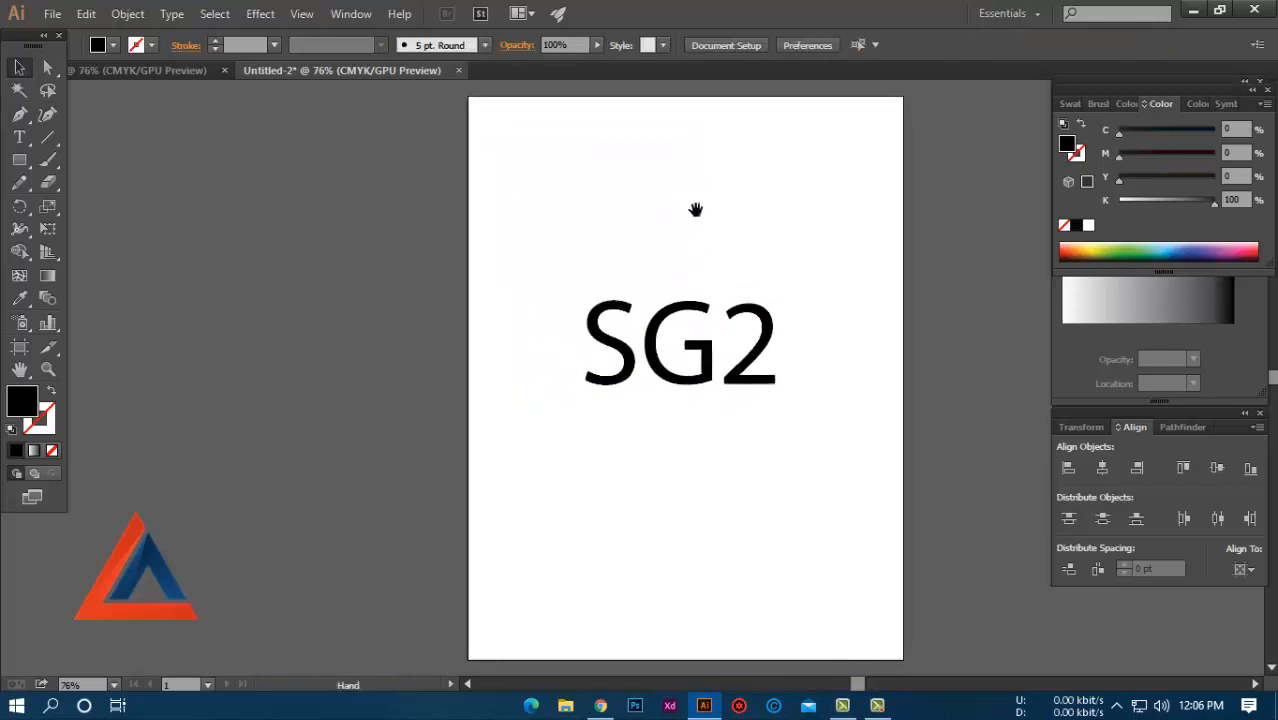
pyautogui.moveTo(713, 300); pyautogui.dragTo(704, 292)
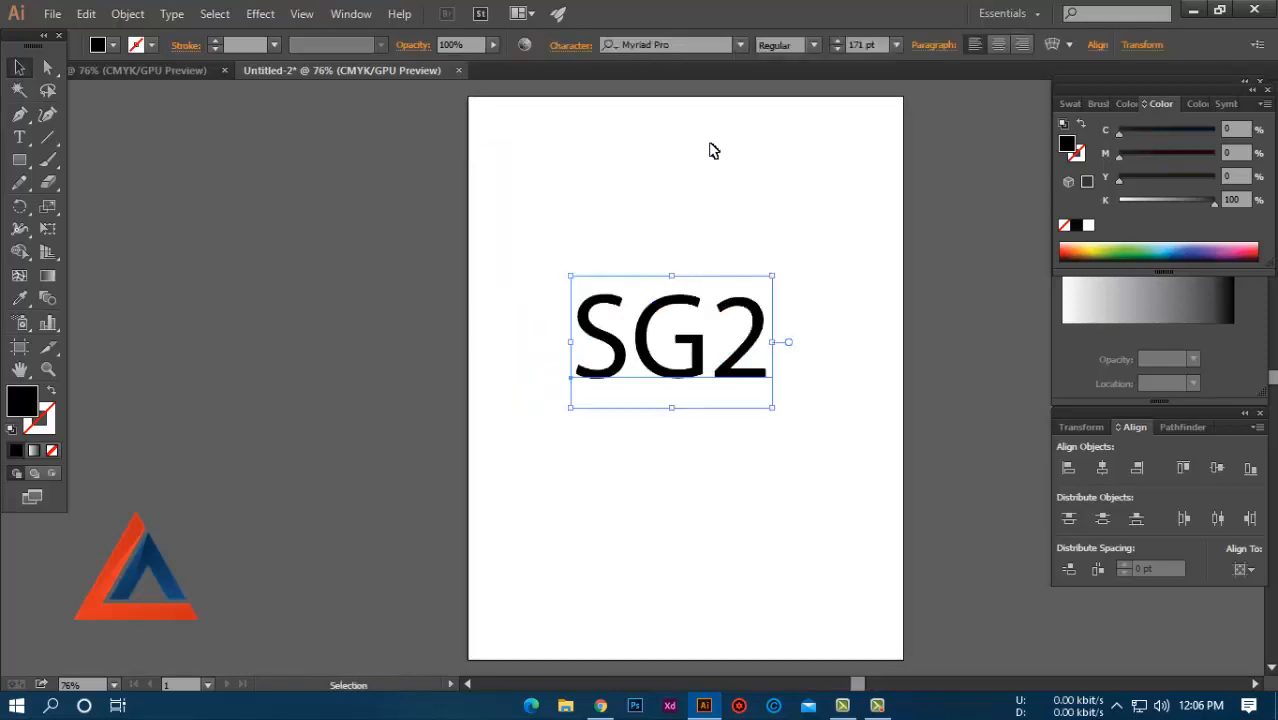
# Step: Change the SG2 text's font to Ethnocentric and shift the text left to sit within the artboard
pyautogui.click(679, 43)
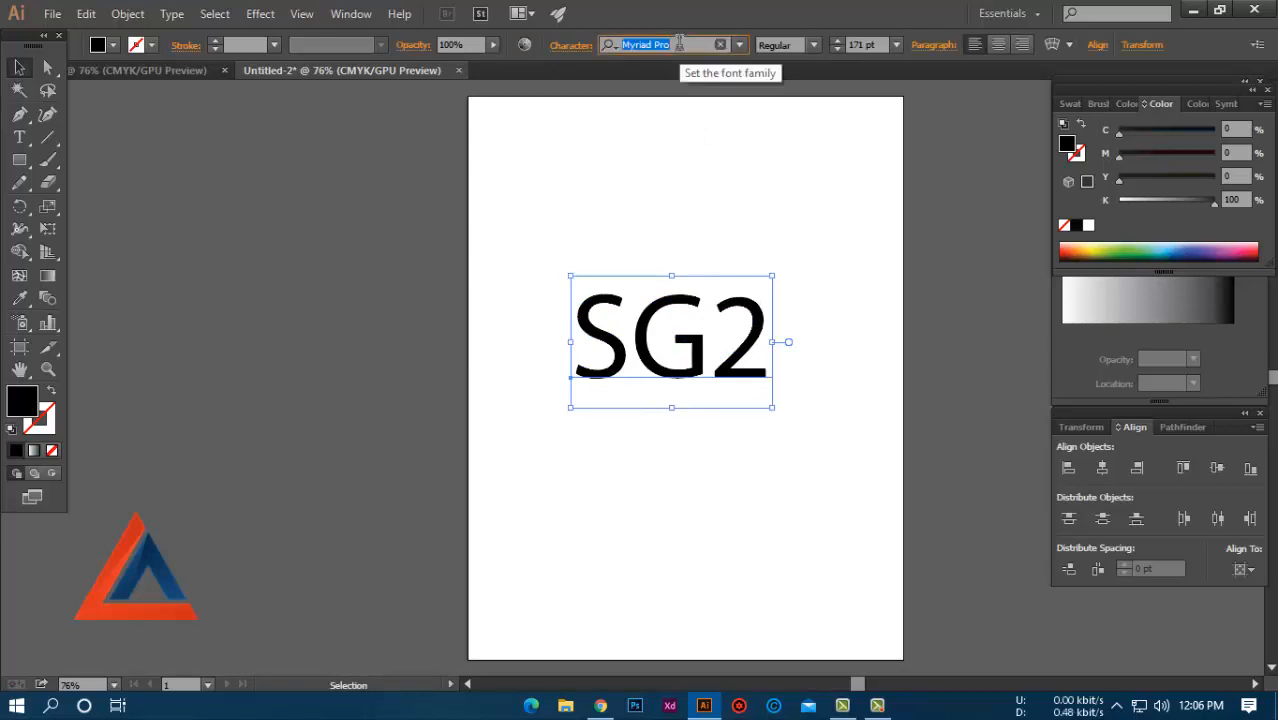
pyautogui.write('e')
pyautogui.write('th')
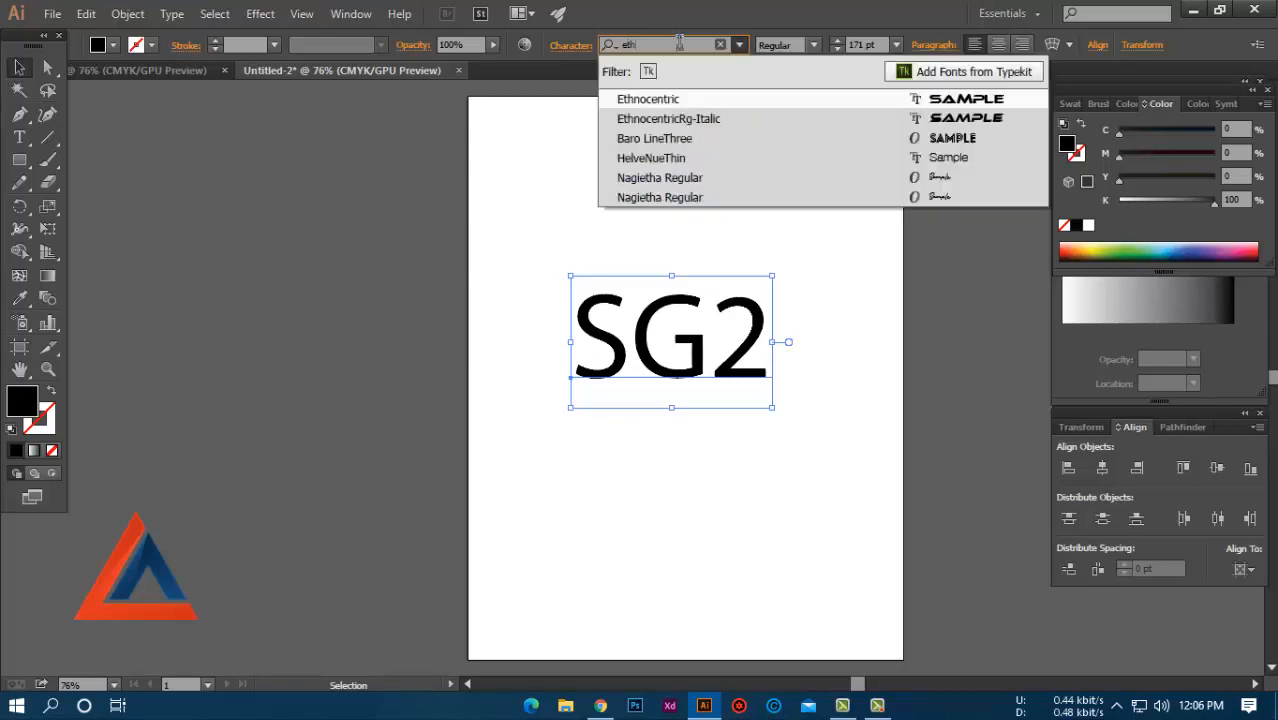
pyautogui.click(699, 103)
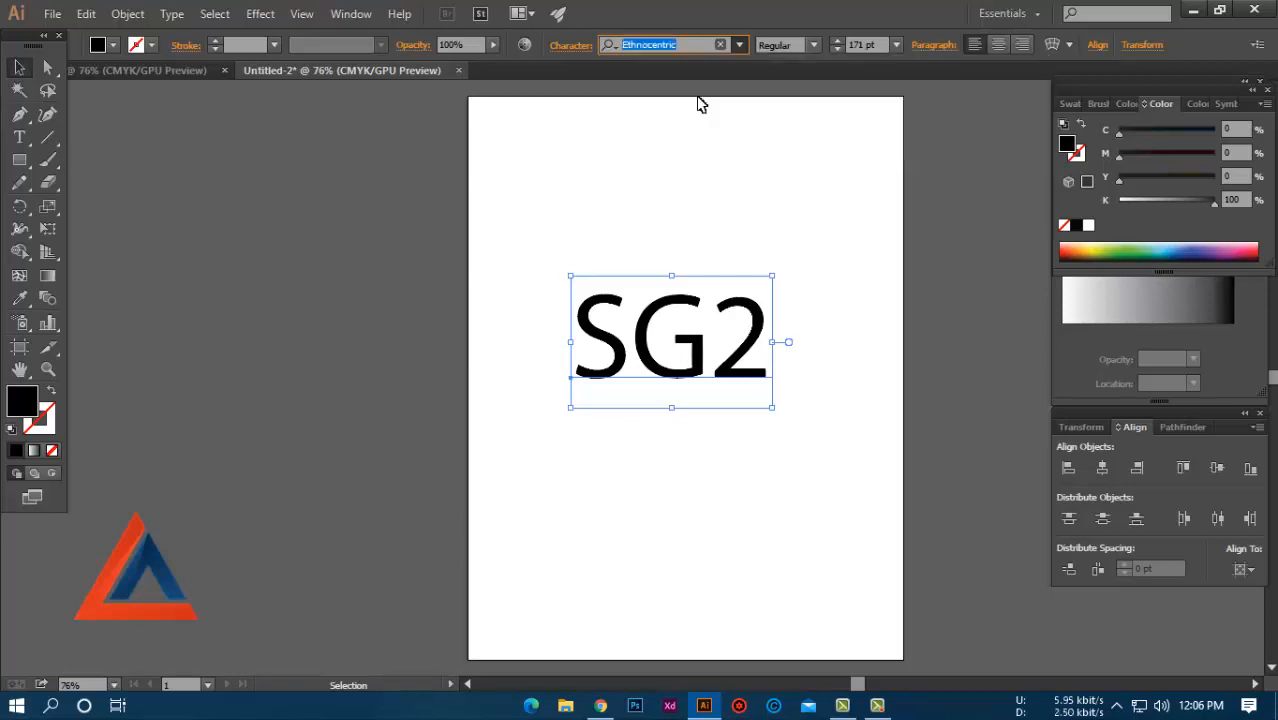
pyautogui.moveTo(791, 307); pyautogui.dragTo(745, 307)
pyautogui.click(773, 243)
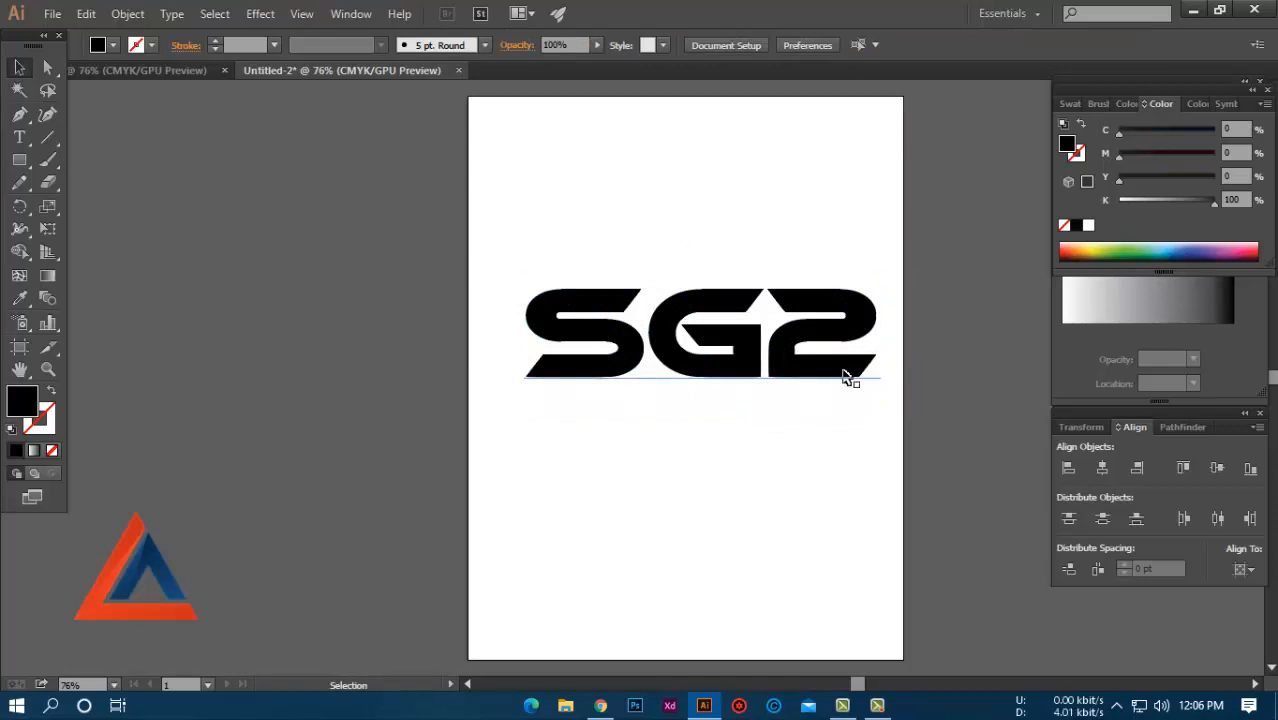
# Step: Convert the SG2 text to outlines
pyautogui.scroll(1, 750, 325)
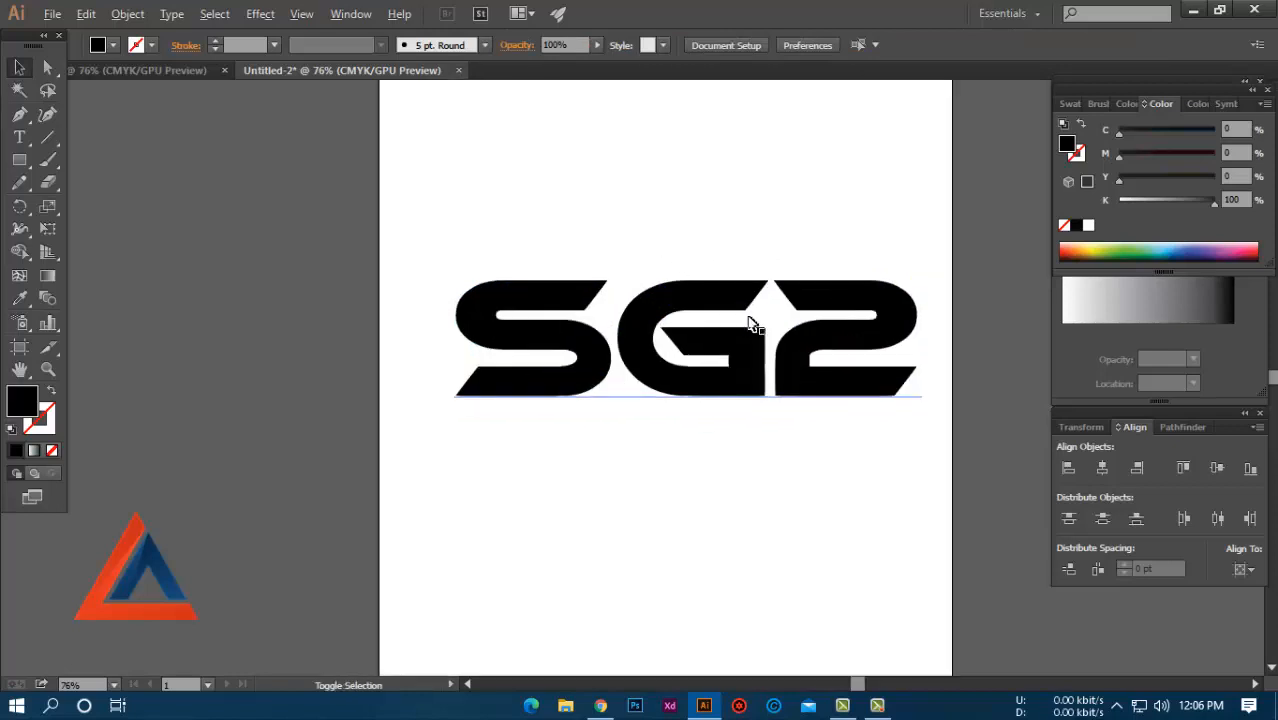
pyautogui.scroll(-2, 766, 240)
pyautogui.scroll(1, 785, 236)
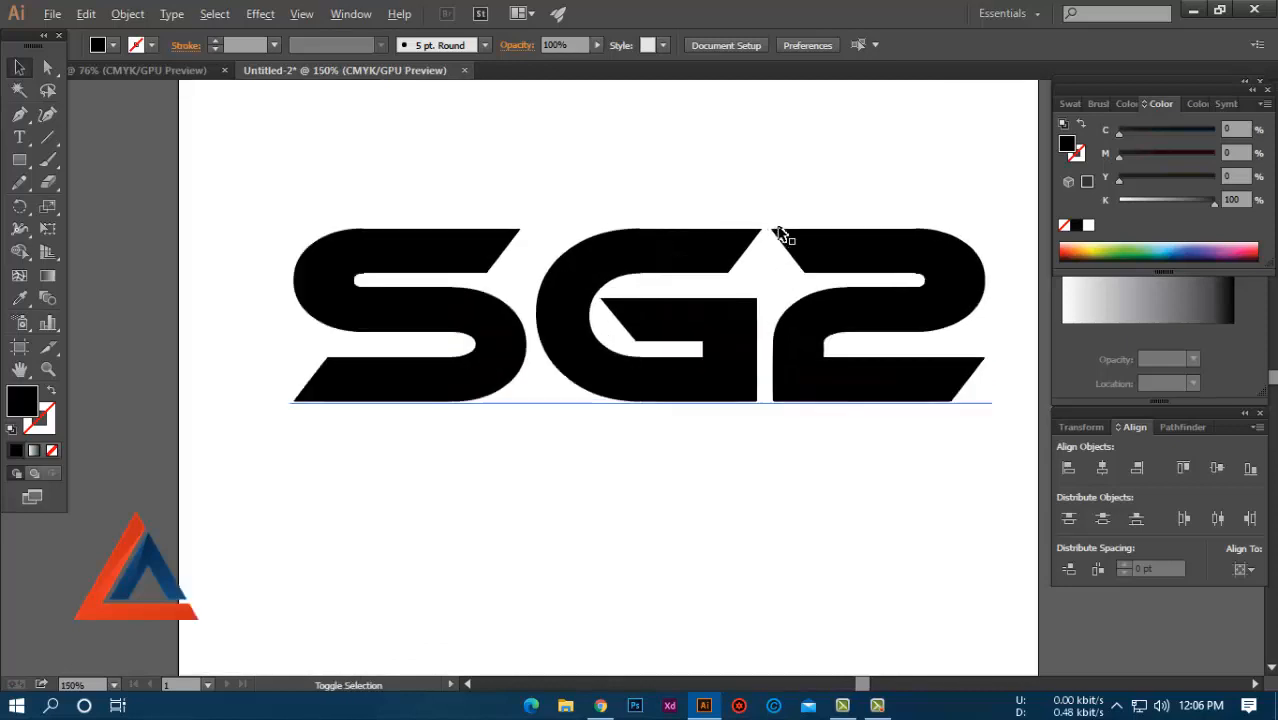
pyautogui.moveTo(776, 240); pyautogui.dragTo(728, 245)
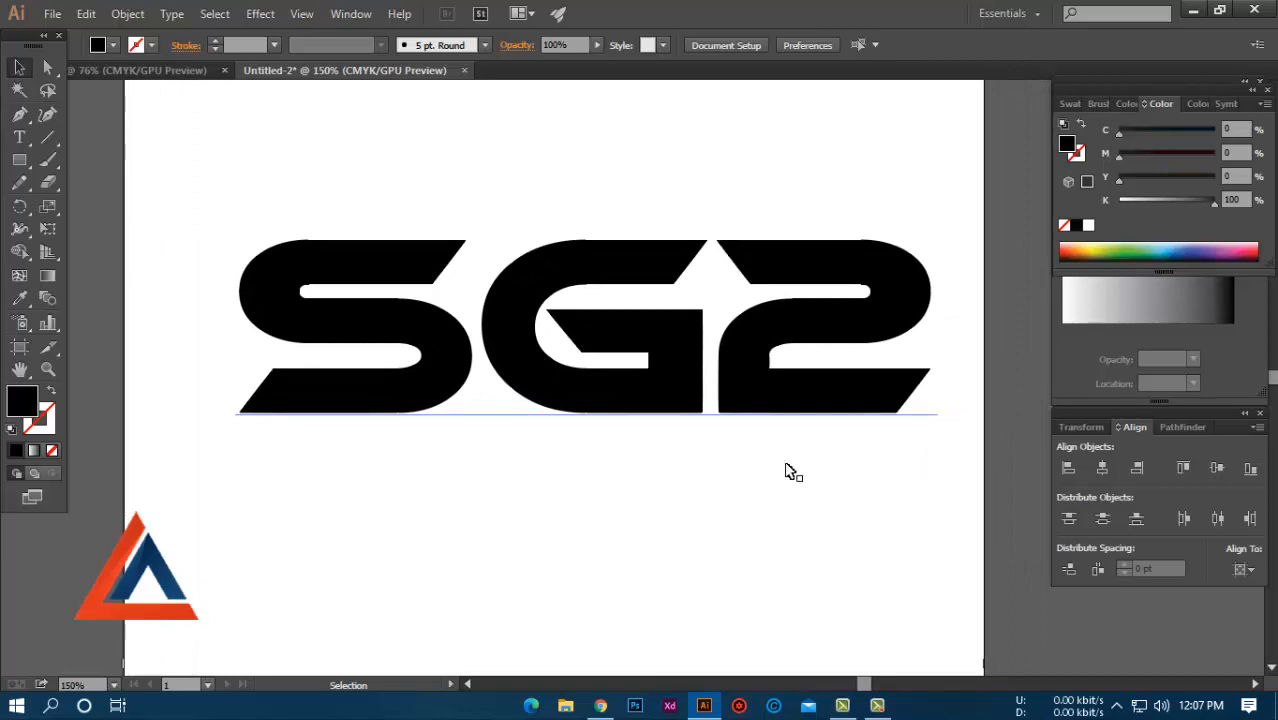
pyautogui.moveTo(756, 354); pyautogui.dragTo(130, 270)
pyautogui.keyDown('alt'); pyautogui.scroll(-1, 735, 550); pyautogui.keyUp('alt')
pyautogui.click(476, 294)
pyautogui.keyDown('alt'); pyautogui.scroll(1, 699, 348); pyautogui.keyUp('alt')
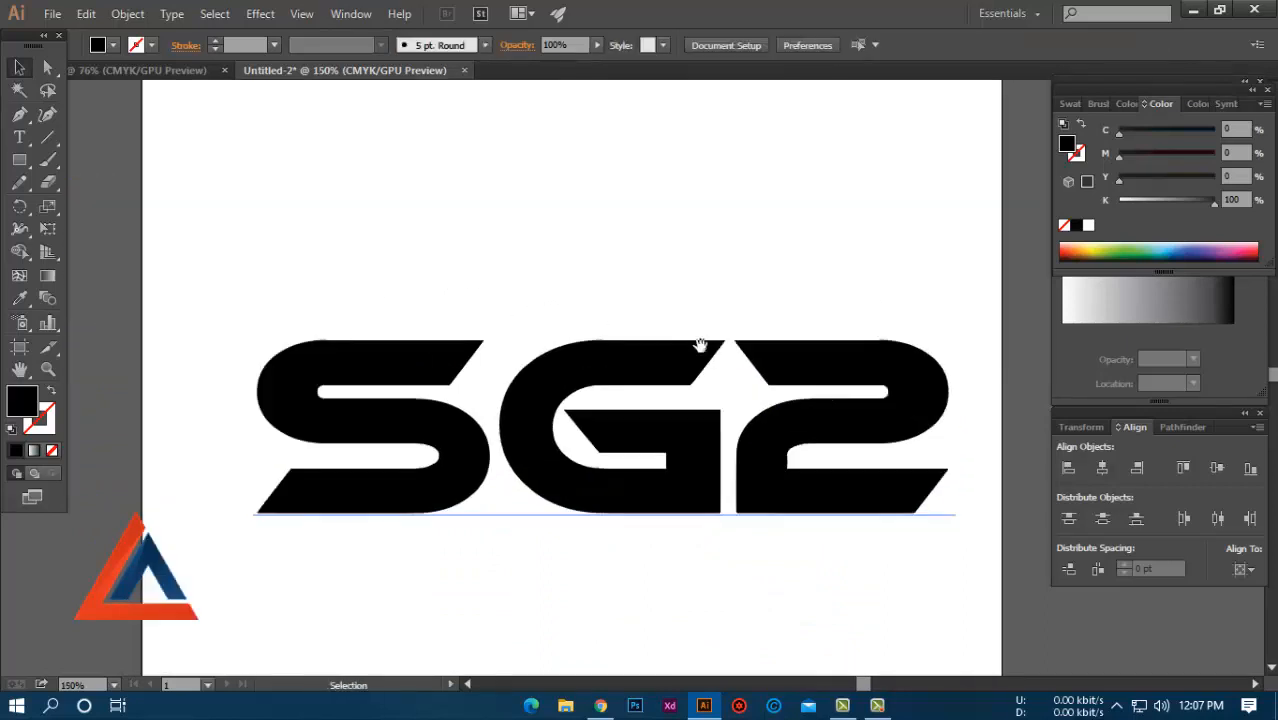
pyautogui.click(693, 334)
pyautogui.rightClick(692, 336)
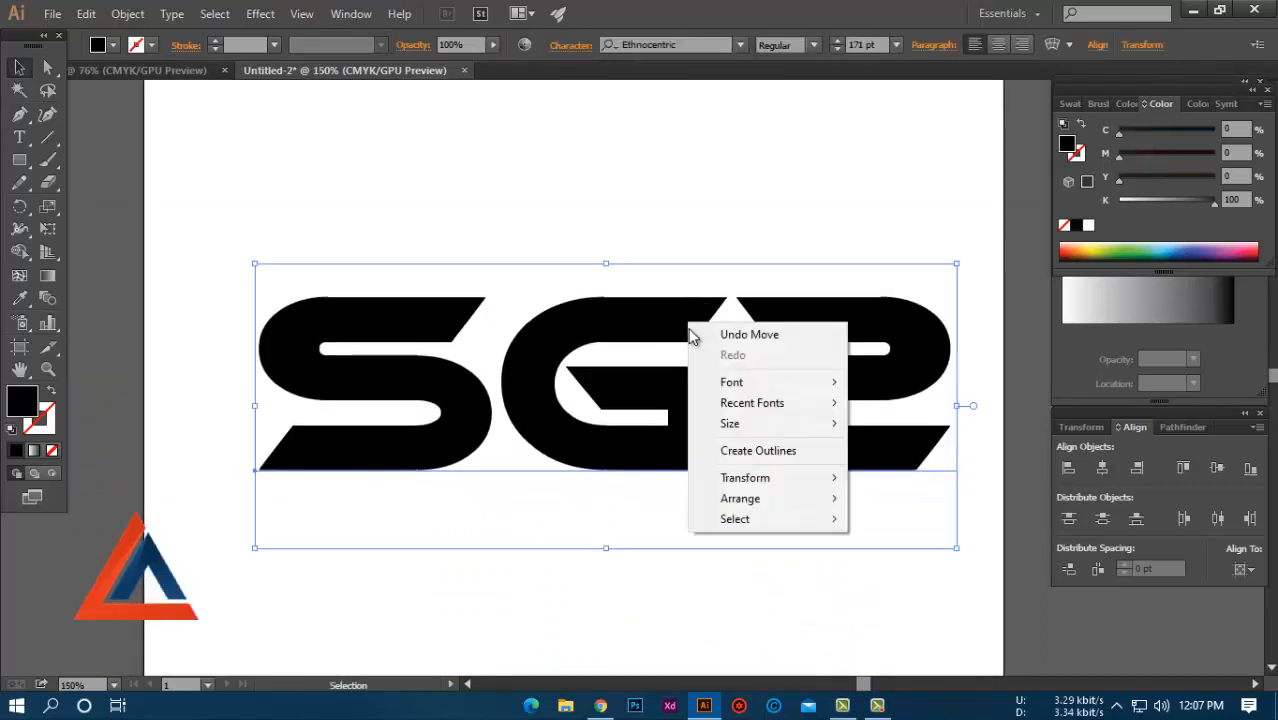
pyautogui.click(806, 452)
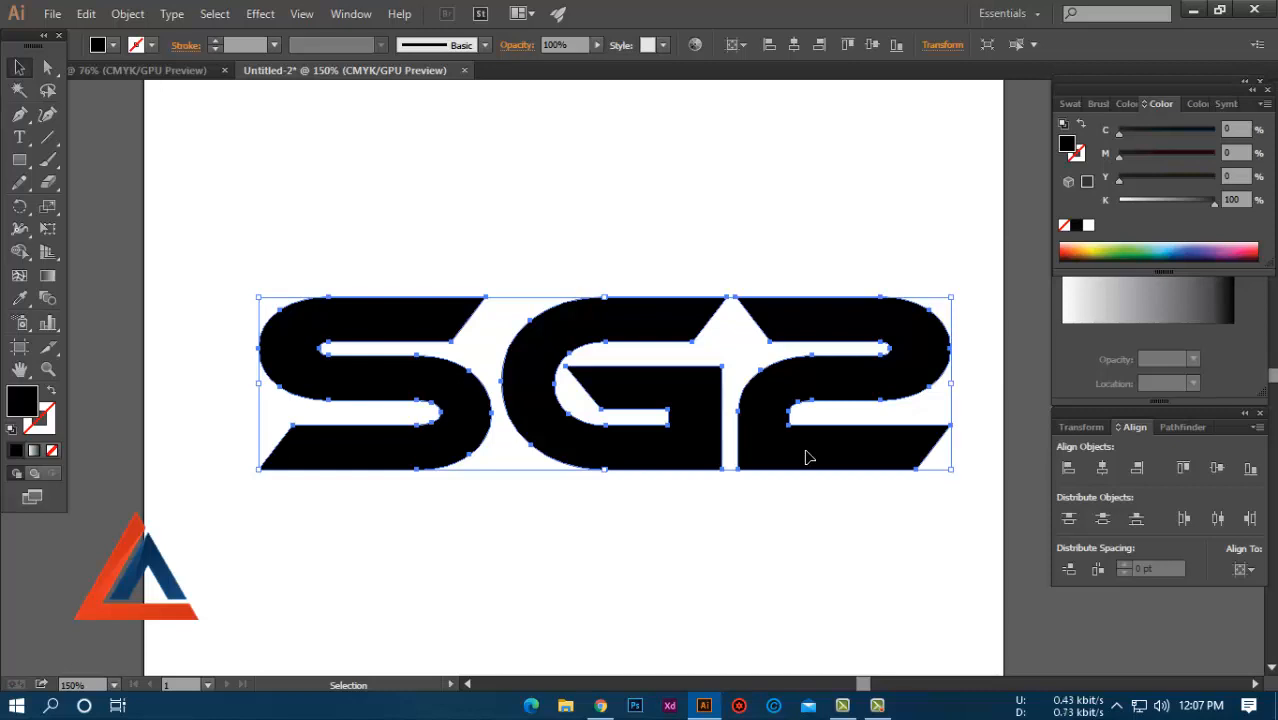
# Step: Ungroup the outlined SG2 letters into separate shapes and clear the selection
pyautogui.scroll(-3, 668, 229)
pyautogui.rightClick(655, 256)
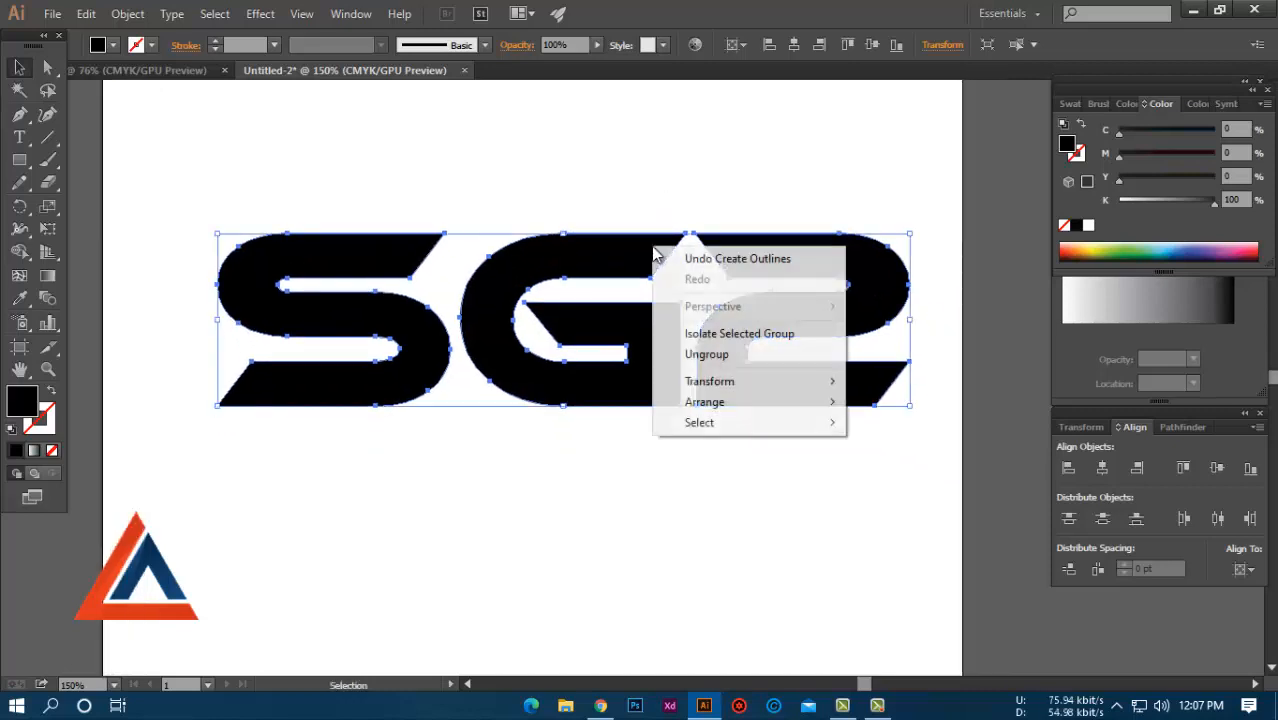
pyautogui.click(706, 356)
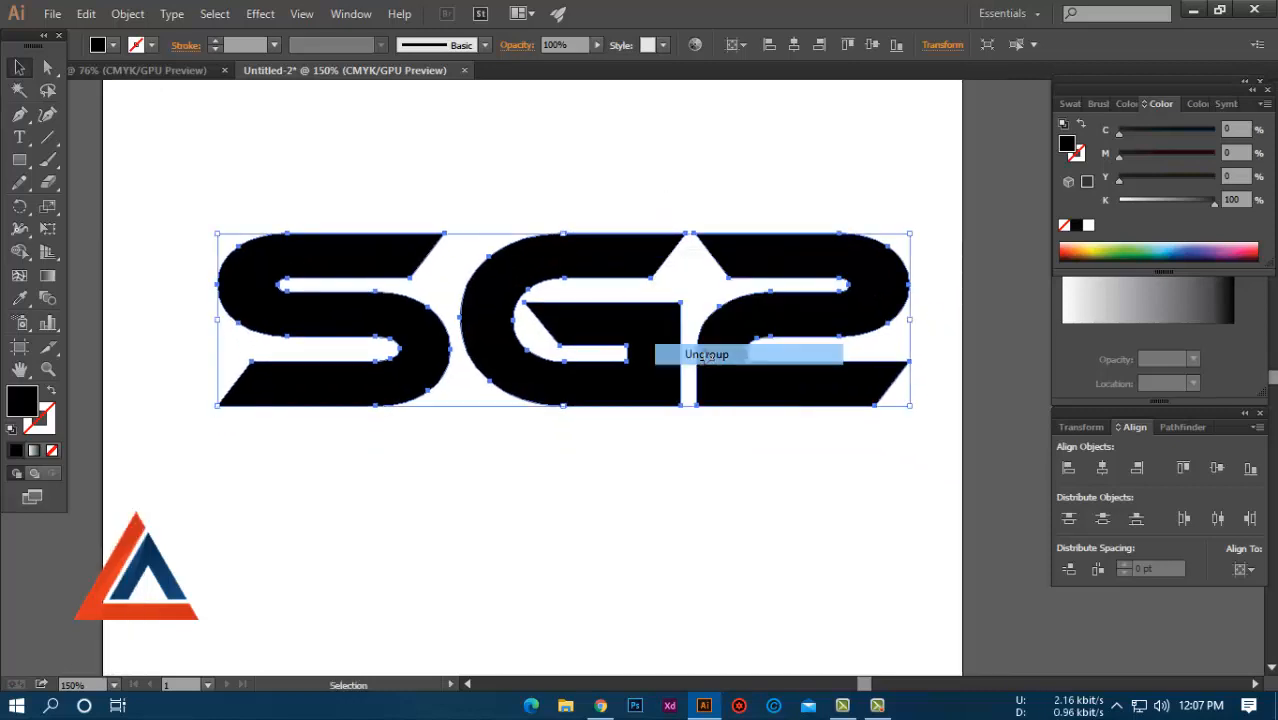
pyautogui.click(582, 482)
# Step: Move the G left so its curved side overlaps the S's right end, keeping both letters level
pyautogui.hscroll(-1, 653, 340)
pyautogui.scroll(1, 596, 249)
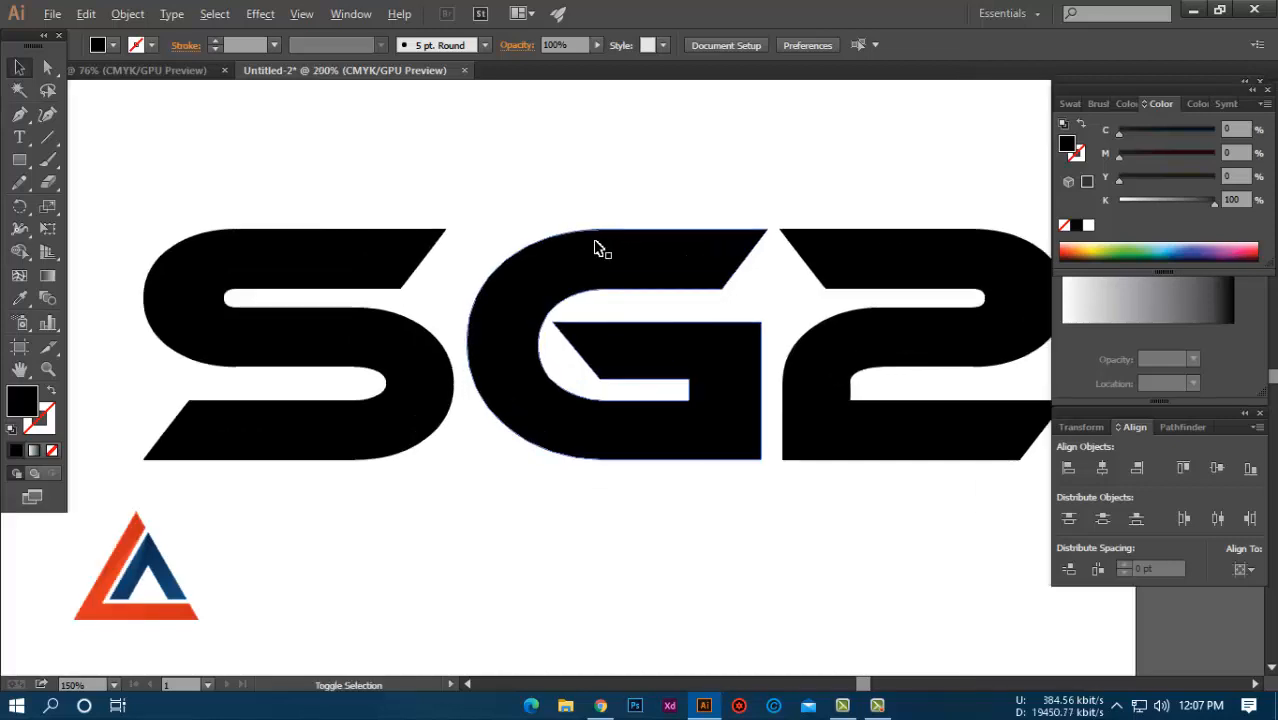
pyautogui.scroll(1, 636, 272)
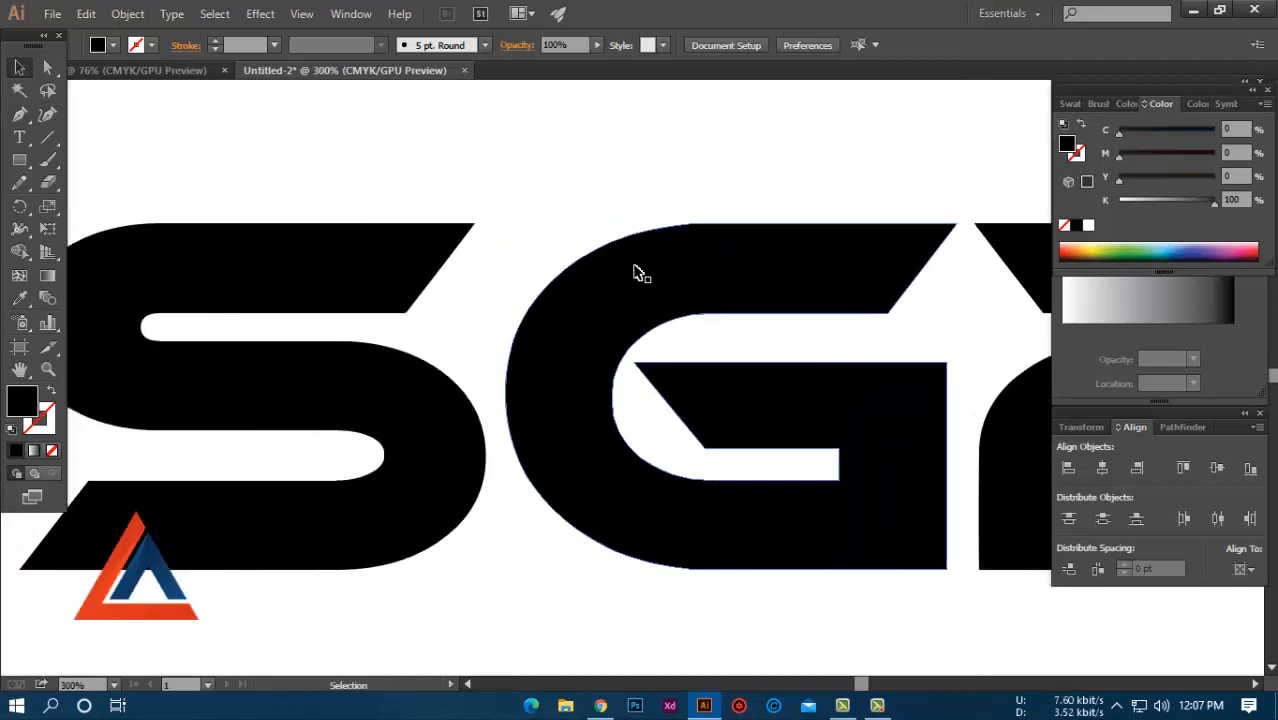
pyautogui.moveTo(687, 285); pyautogui.dragTo(557, 295)
pyautogui.hscroll(-3, 679, 194)
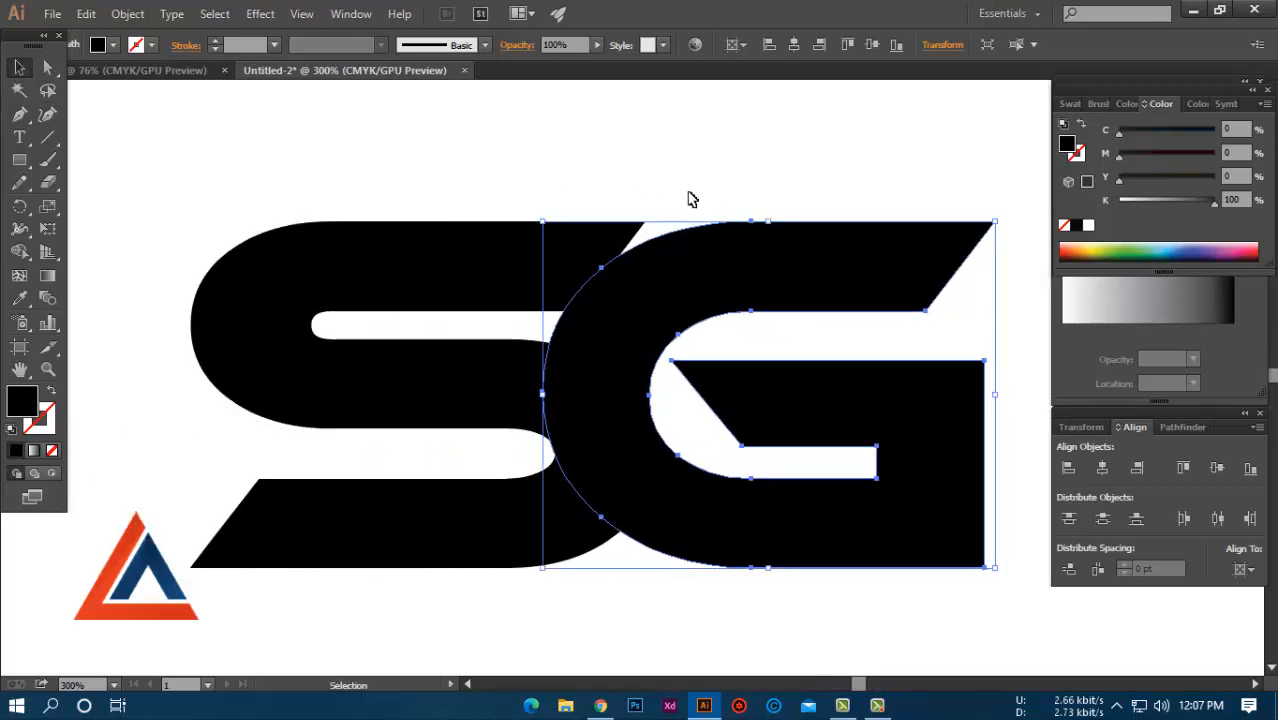
pyautogui.click(690, 198)
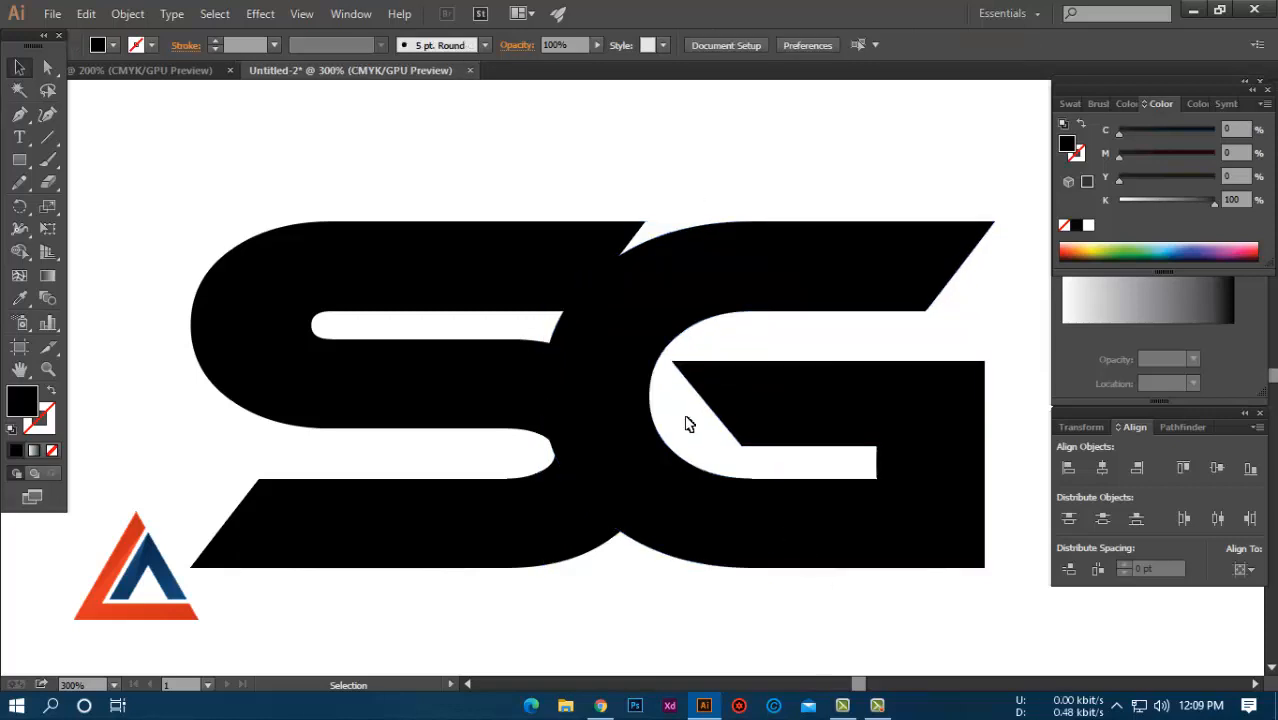
# Step: Extend the S's upper-right corner anchor horizontally to about X 286 pt, inside the G's top bar
pyautogui.click(590, 337)
pyautogui.hotkey('ctrl', 'shift', 'a')
pyautogui.click(600, 232)
pyautogui.click(47, 67)
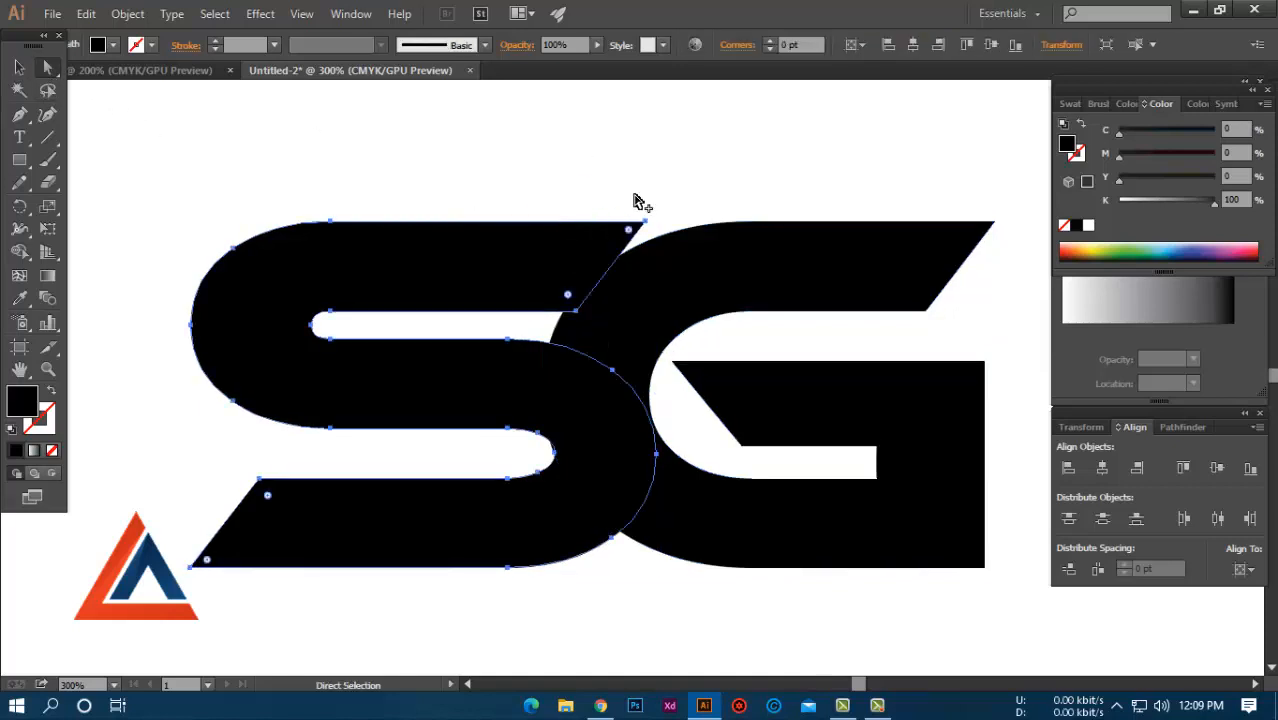
pyautogui.scroll(3, 640, 202)
pyautogui.hotkey('ctrl', 'shift', 'a')
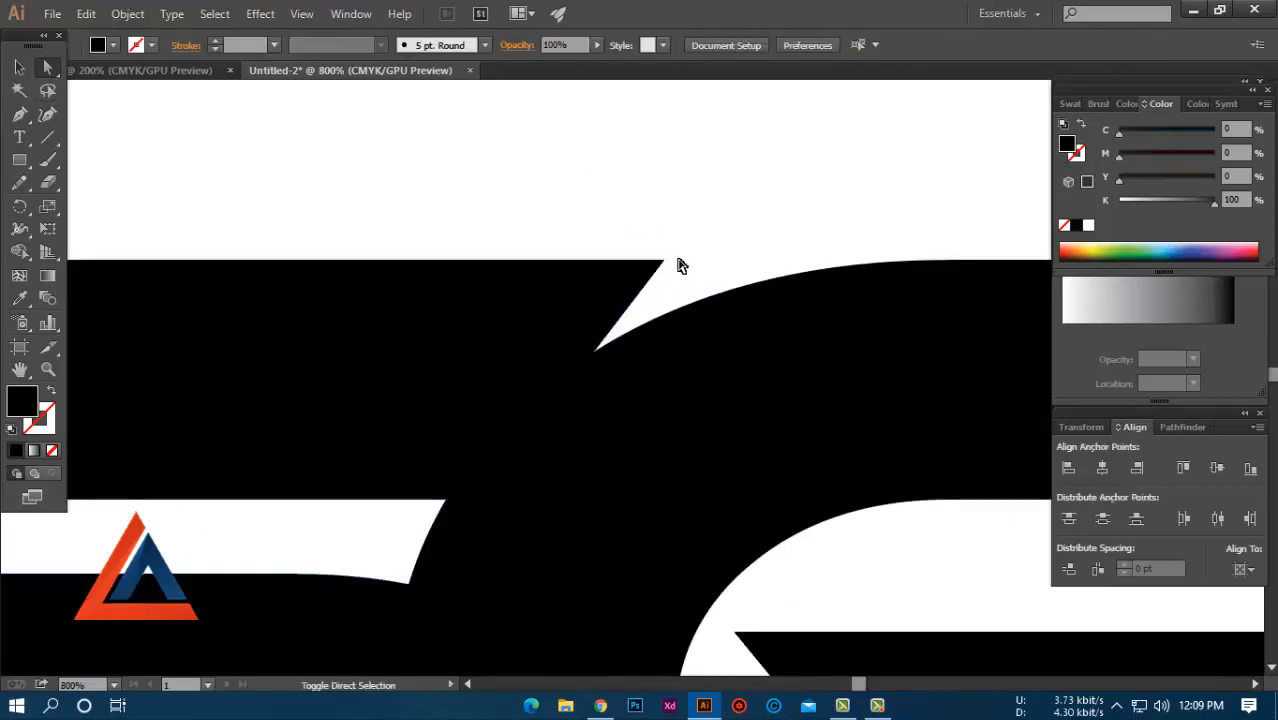
pyautogui.moveTo(663, 262); pyautogui.dragTo(977, 294)
pyautogui.scroll(-3, 707, 337)
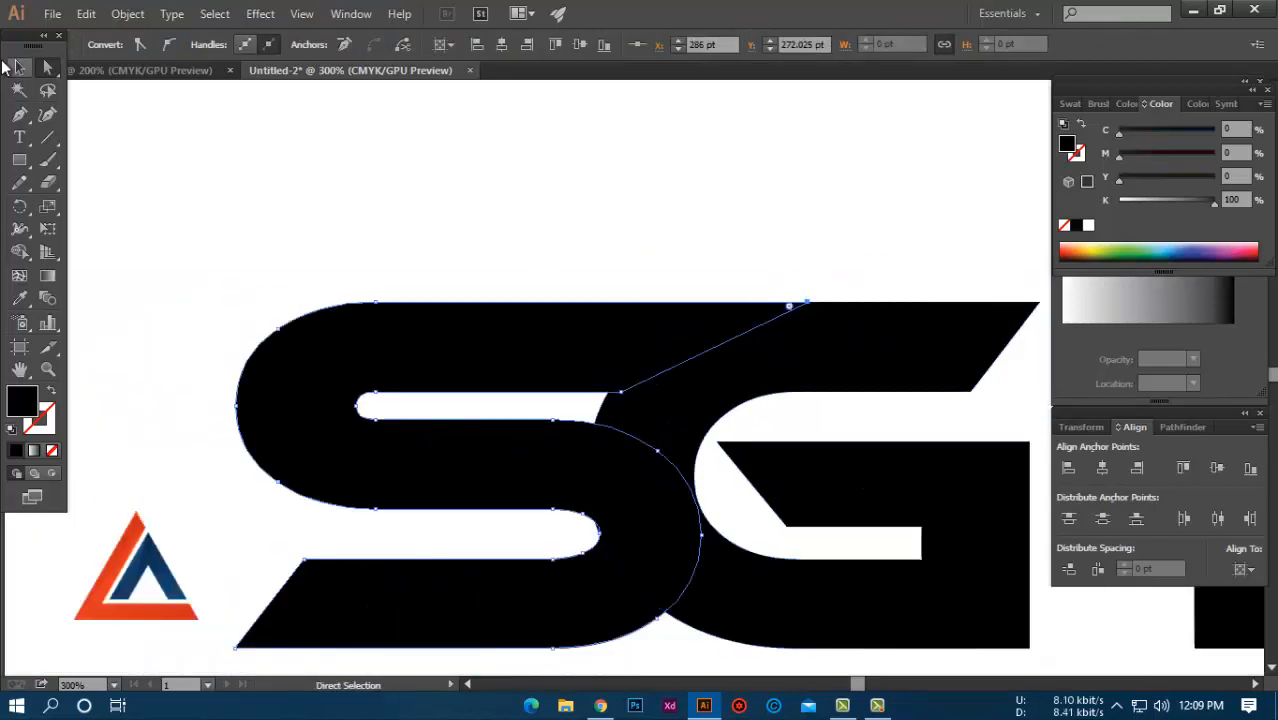
pyautogui.click(19, 67)
pyautogui.click(345, 197)
# Step: Create an offset path of the G at 5 pt with miter joins and miter limit 4
pyautogui.scroll(-2, 485, 205)
pyautogui.hscroll(-2, 485, 205)
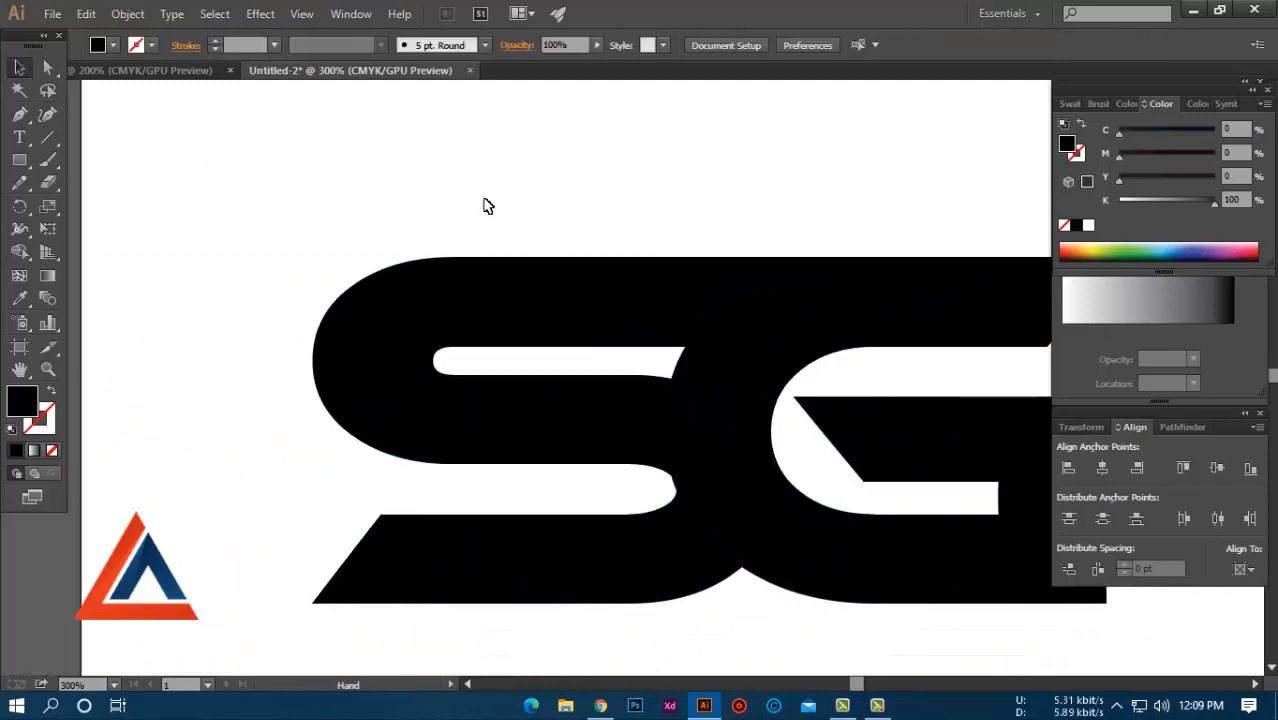
pyautogui.click(884, 326)
pyautogui.click(128, 14)
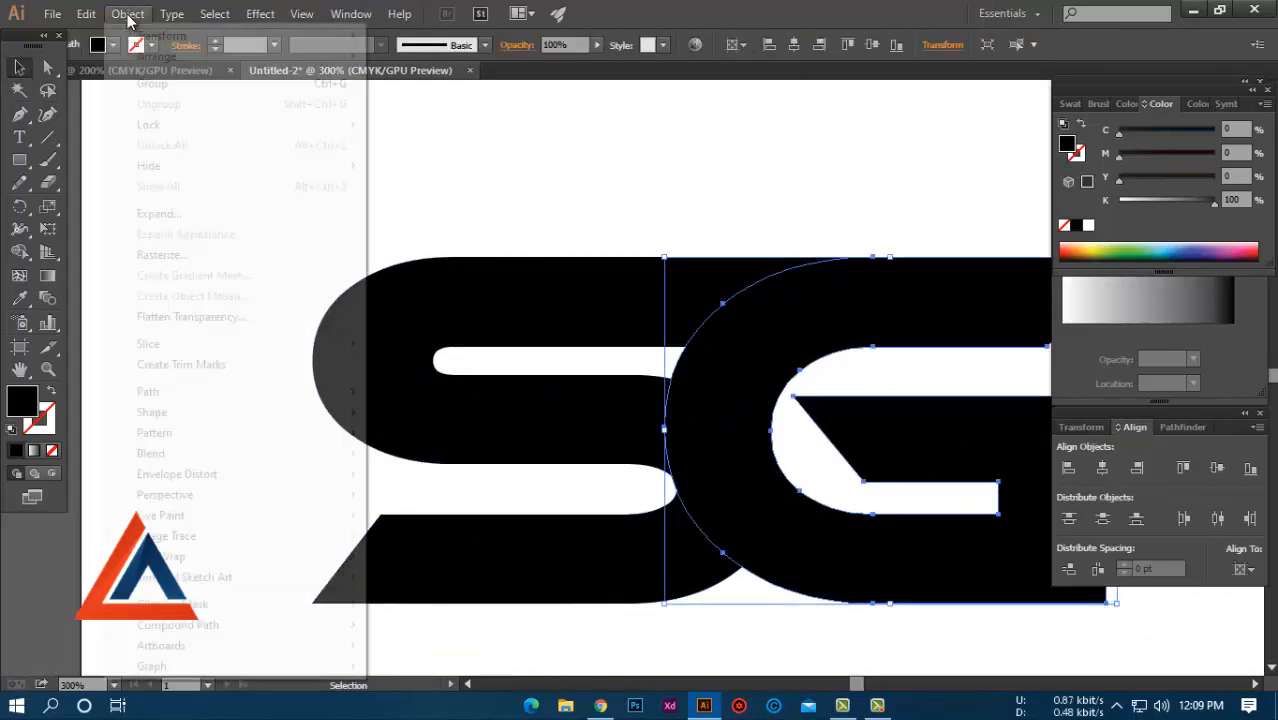
pyautogui.moveTo(163, 391)
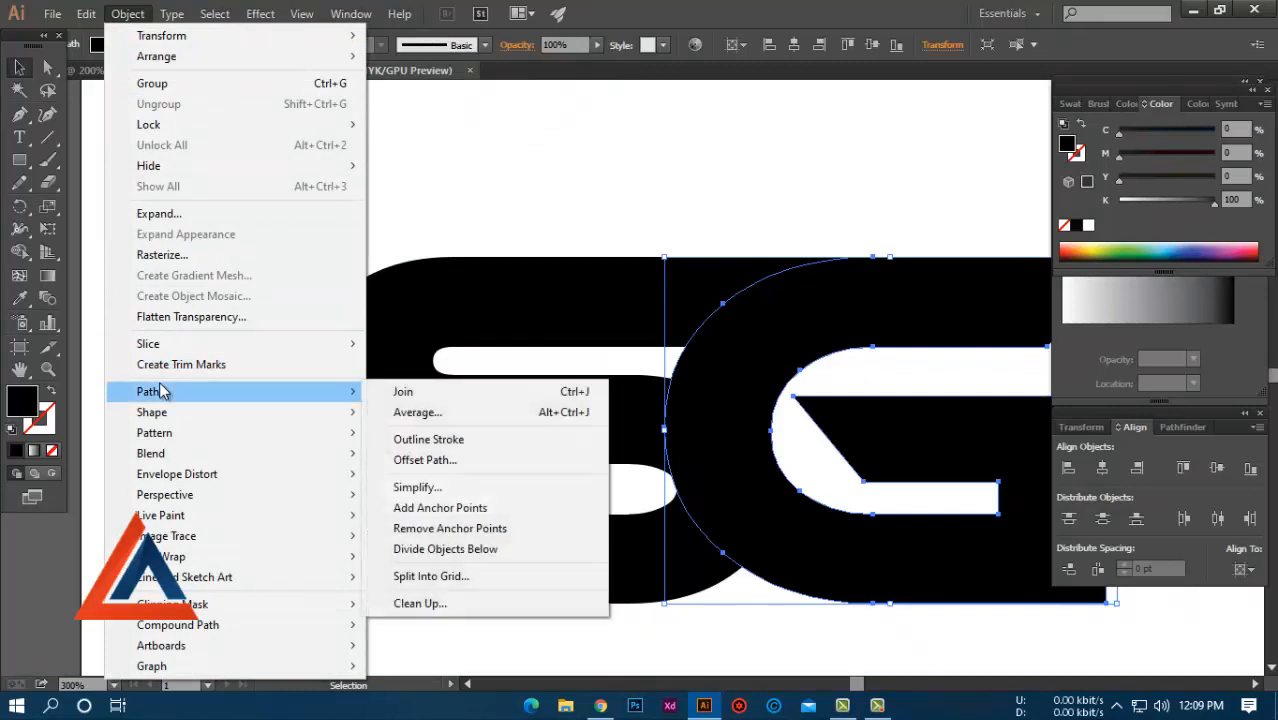
pyautogui.click(529, 462)
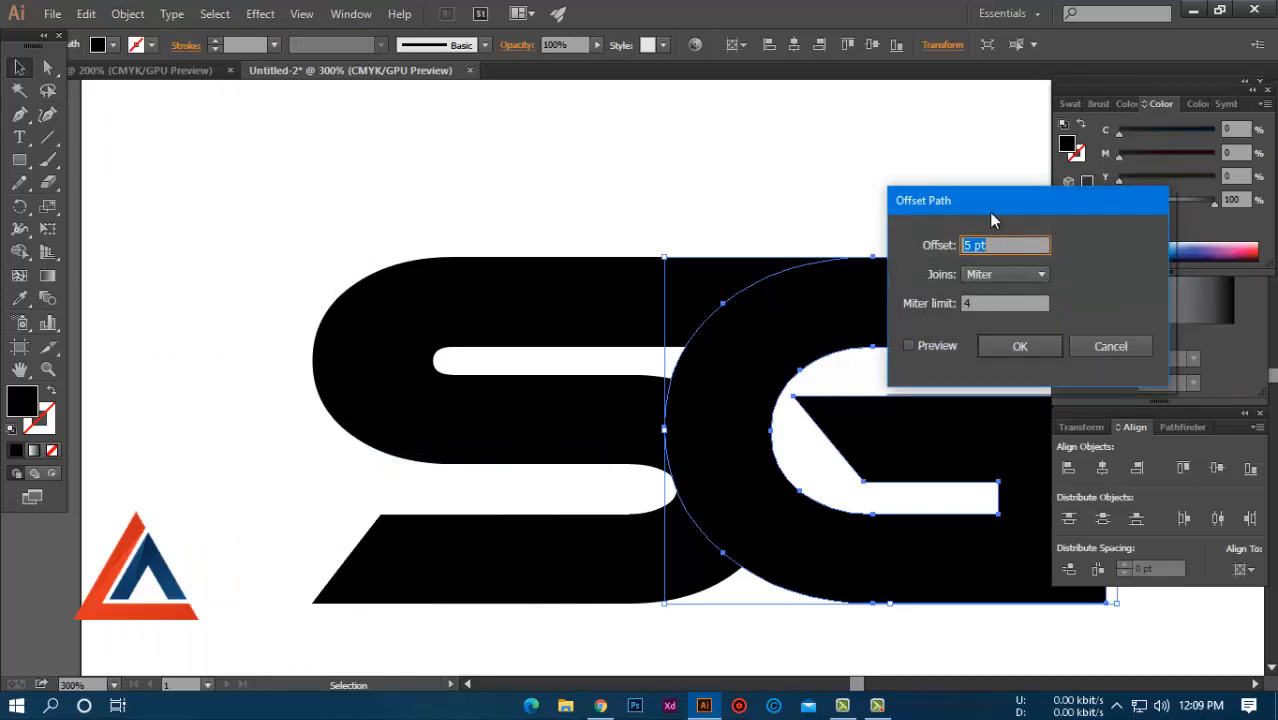
pyautogui.moveTo(992, 220); pyautogui.dragTo(1072, 240)
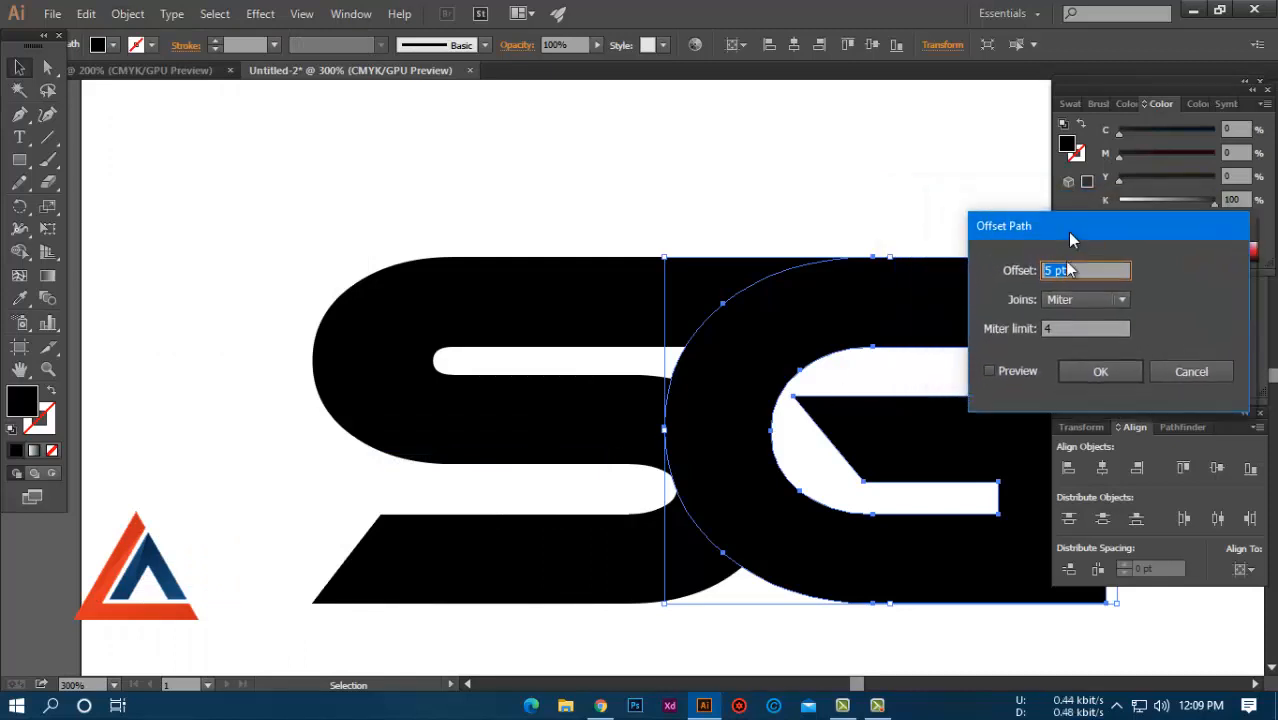
pyautogui.click(991, 369)
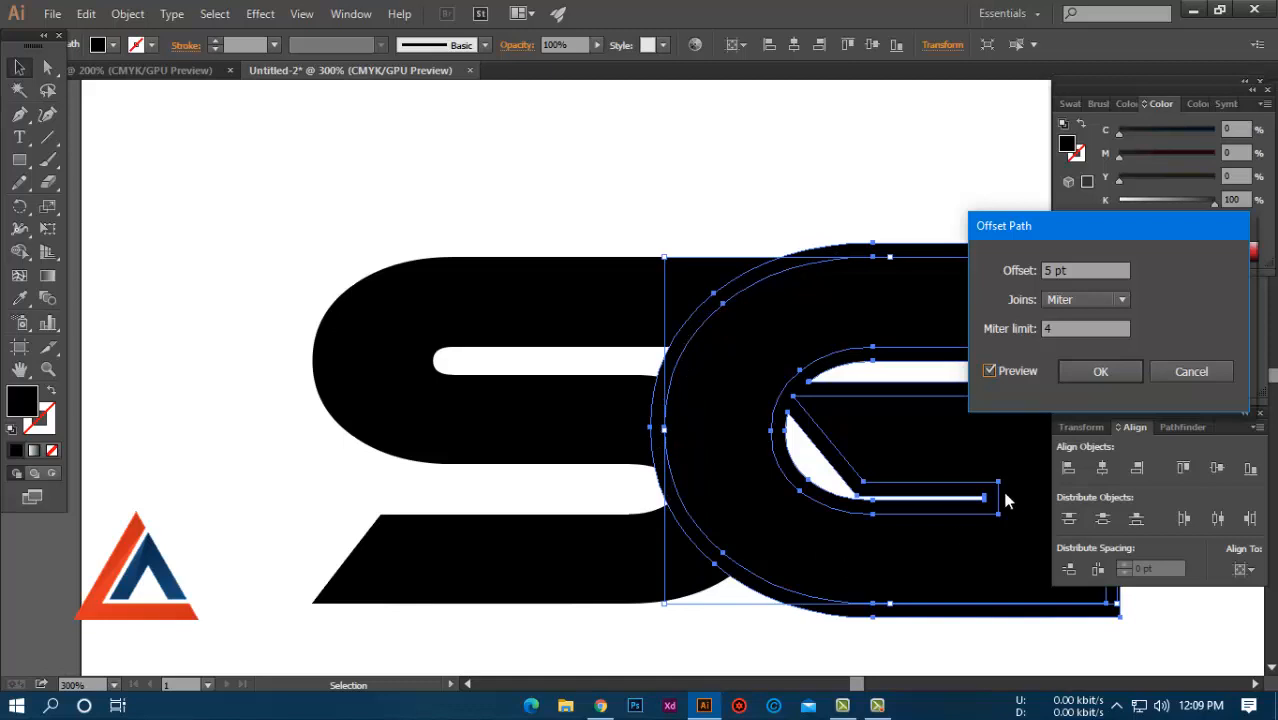
pyautogui.click(1101, 372)
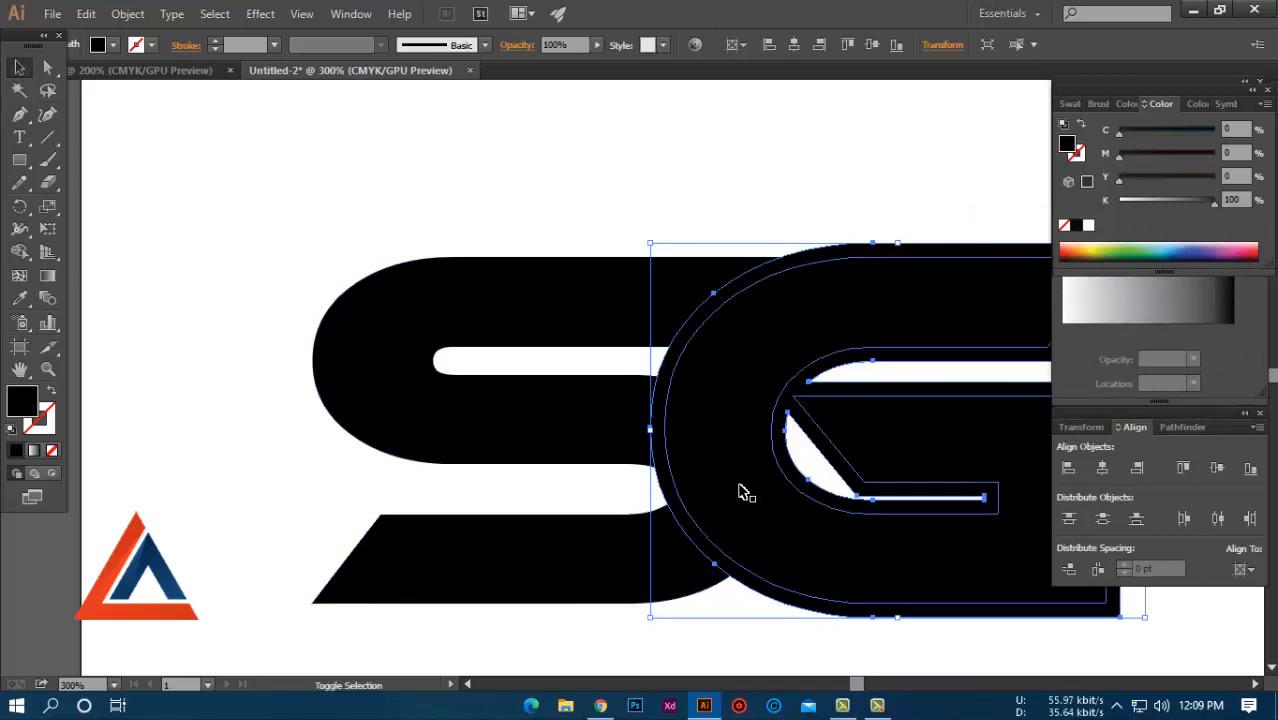
# Step: Divide the overlapping S, G and G offset with Pathfinder and ungroup the resulting pieces
pyautogui.moveTo(631, 203); pyautogui.dragTo(785, 636)
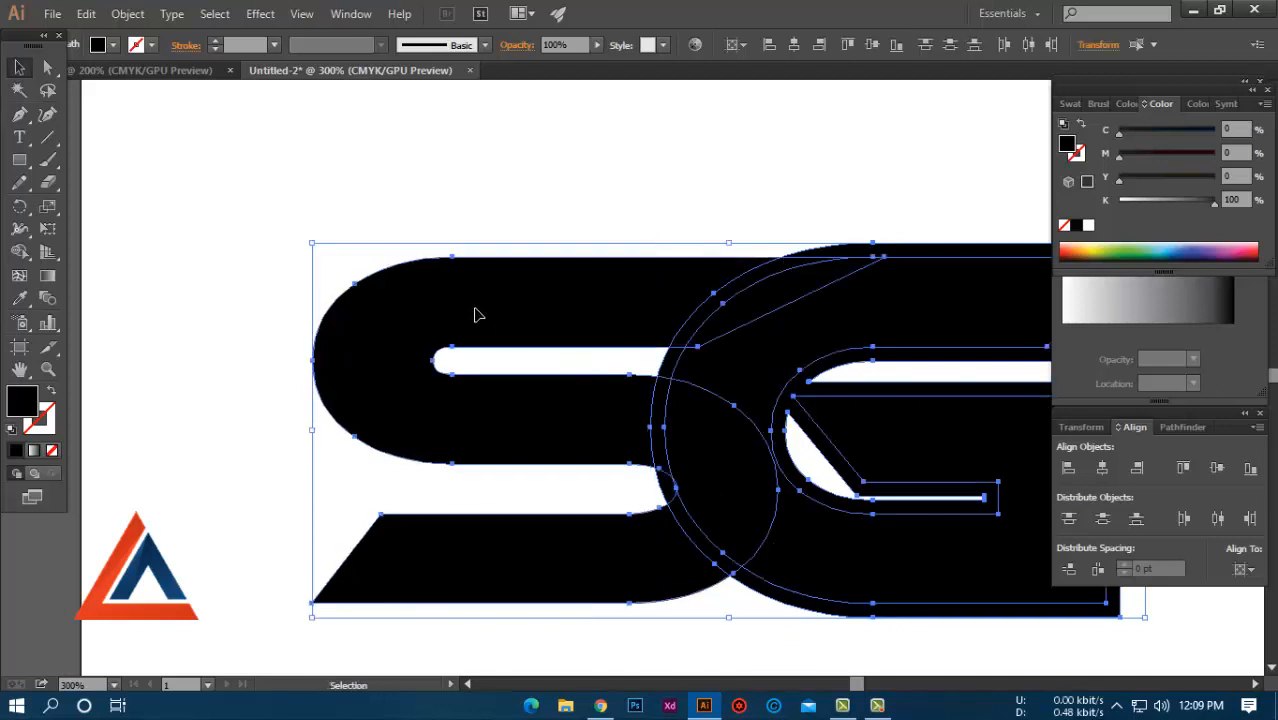
pyautogui.moveTo(688, 287); pyautogui.dragTo(499, 291)
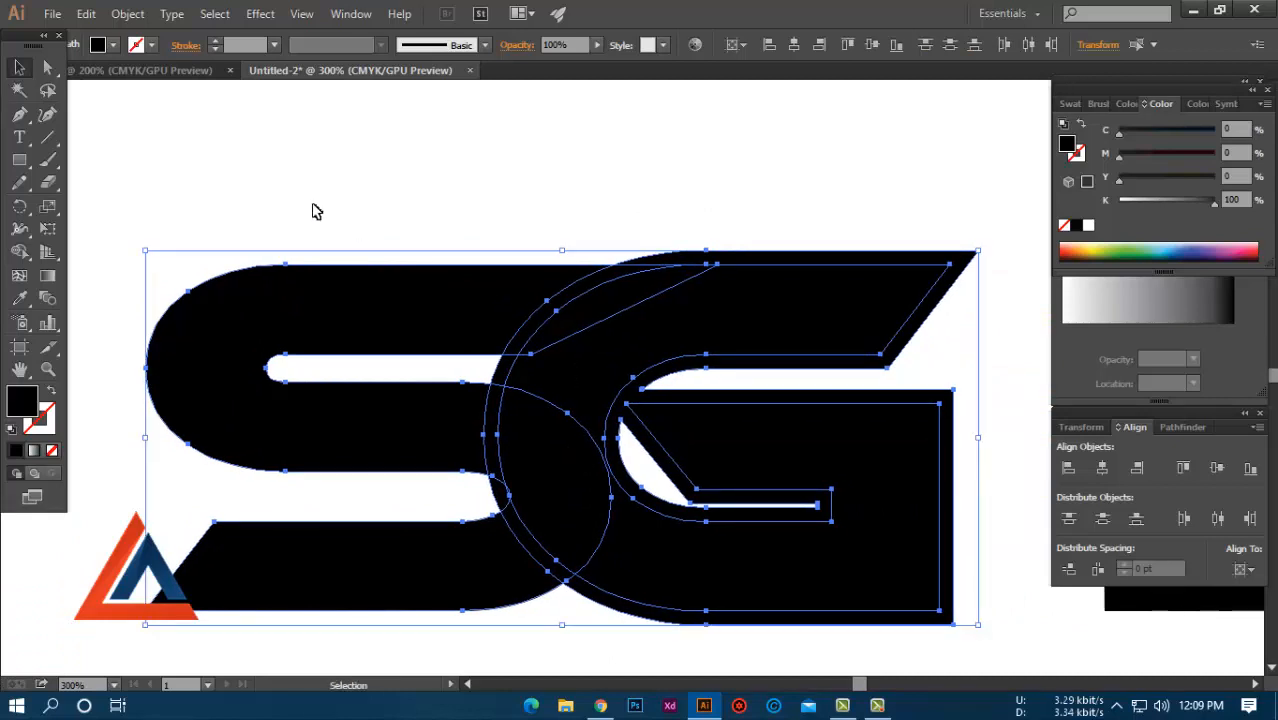
pyautogui.click(1183, 427)
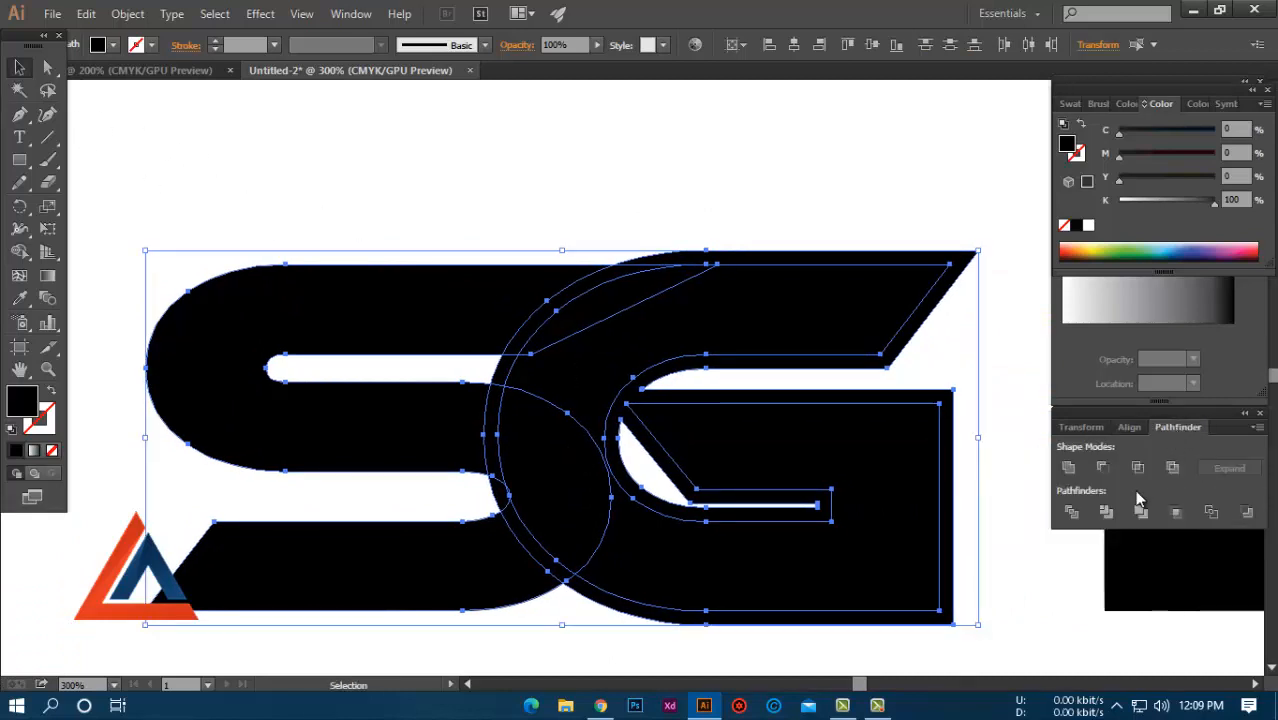
pyautogui.click(1073, 513)
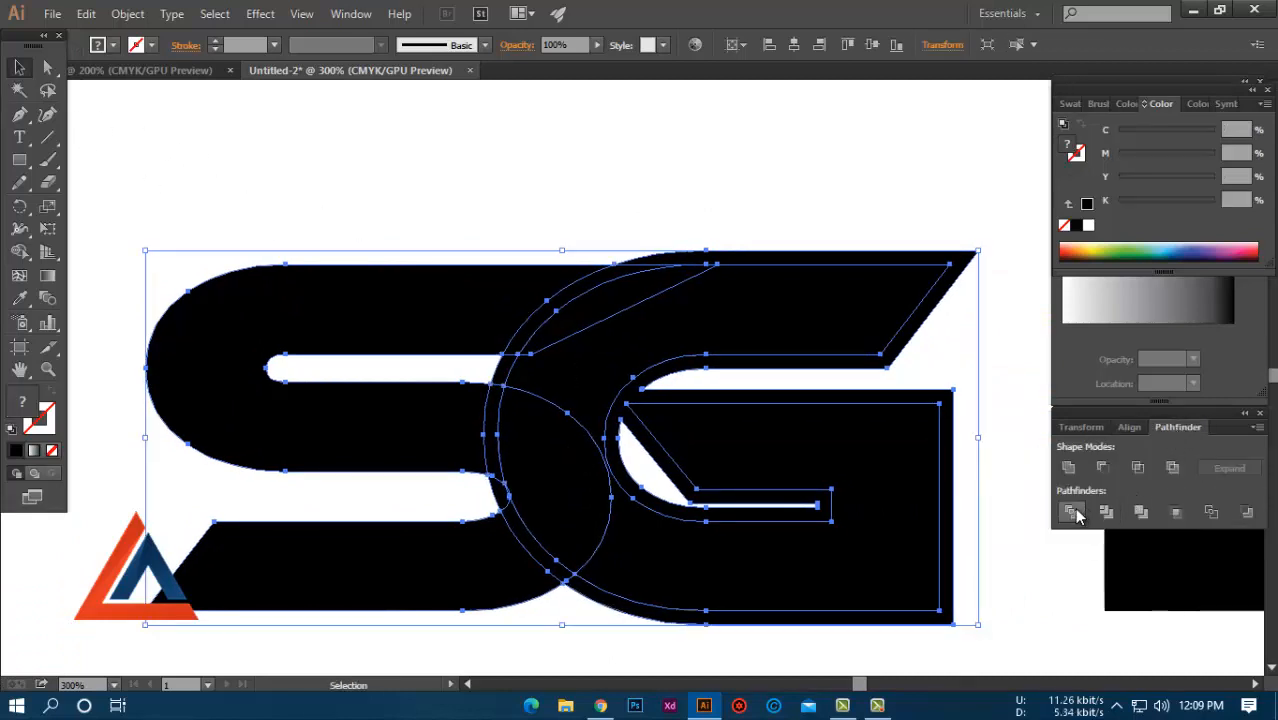
pyautogui.rightClick(641, 267)
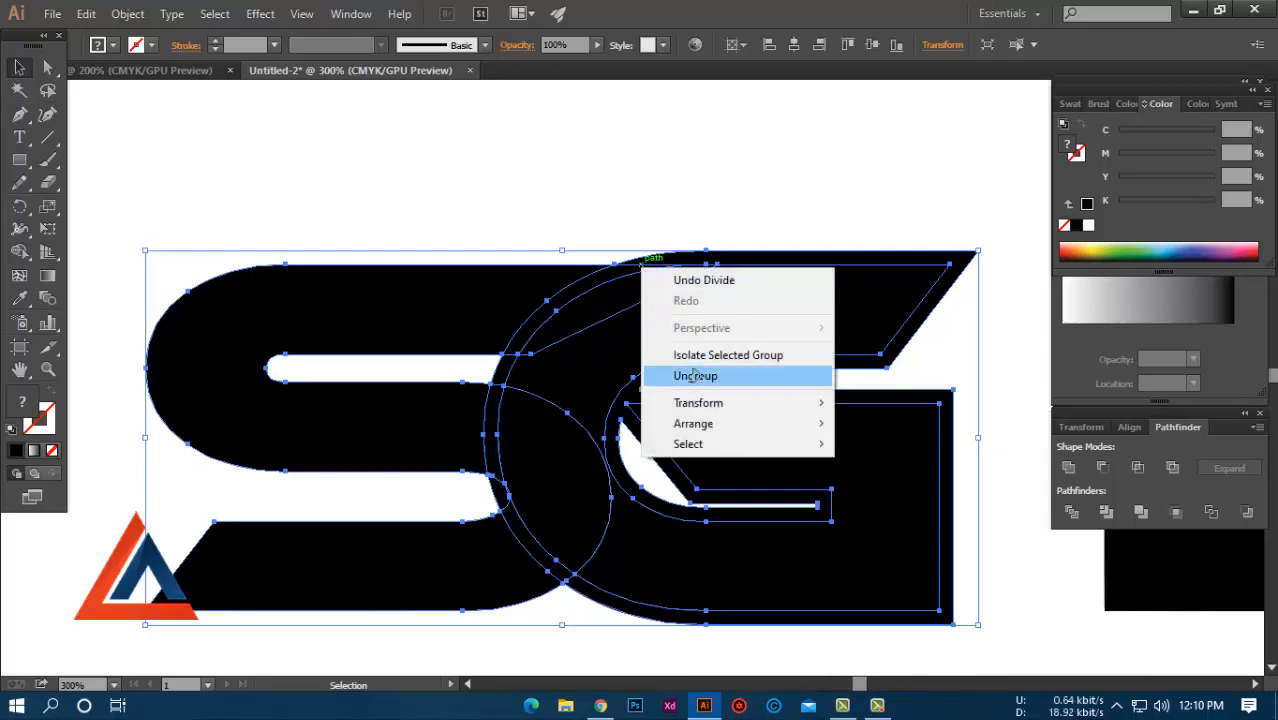
pyautogui.click(695, 378)
pyautogui.click(662, 208)
# Step: Delete the offset pieces around the G and where it crosses the S's upper and lower strokes, keeping the middle crossing
pyautogui.click(674, 254)
pyautogui.press('Delete')
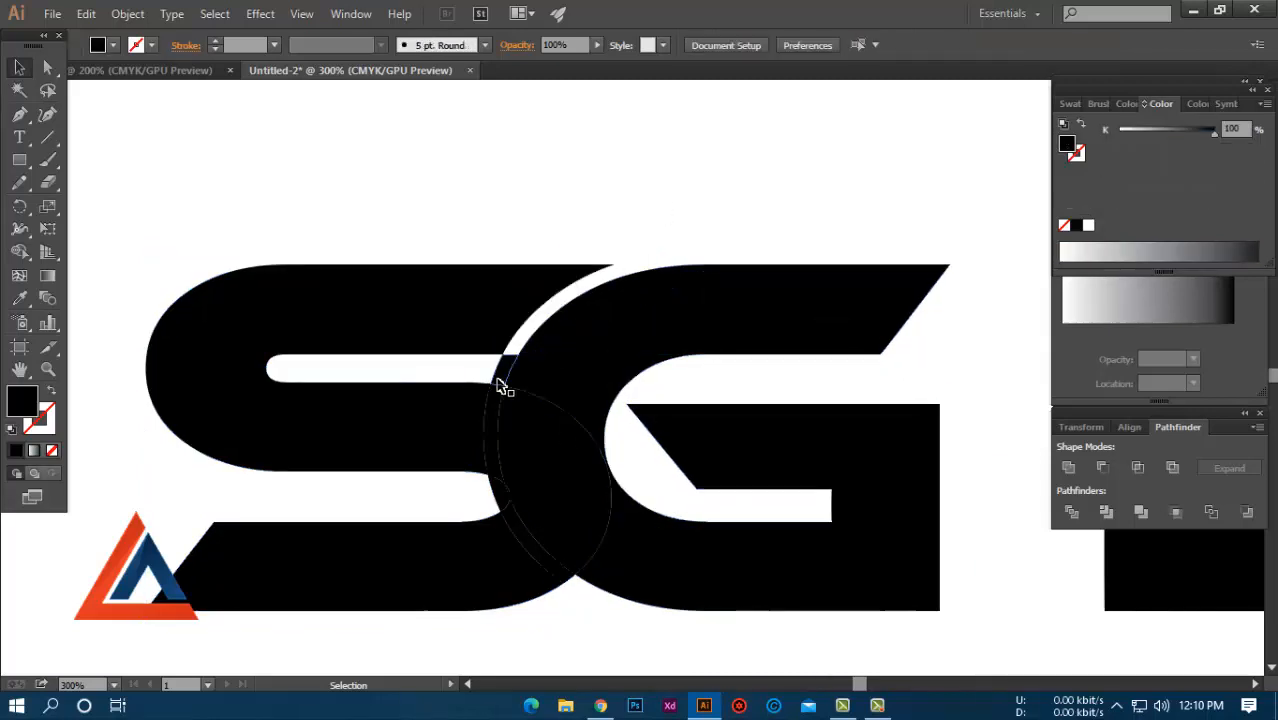
pyautogui.click(491, 500)
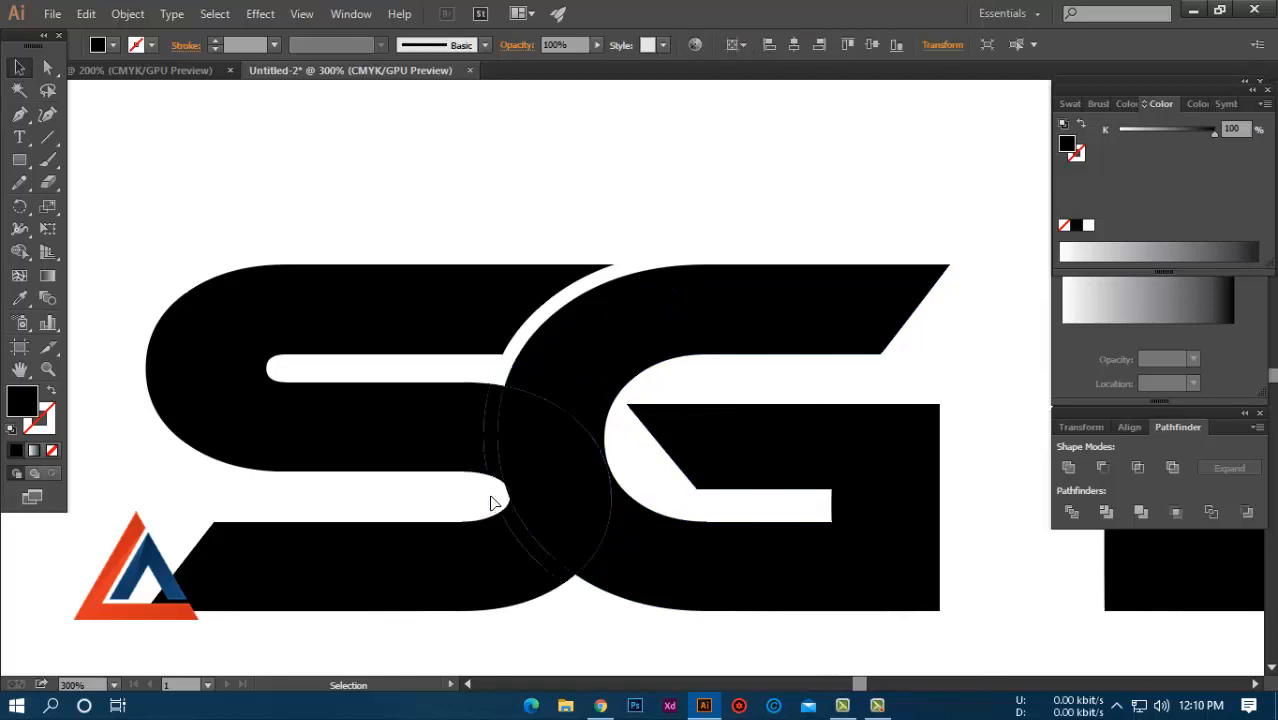
pyautogui.click(498, 512)
pyautogui.click(530, 553)
pyautogui.click(530, 551)
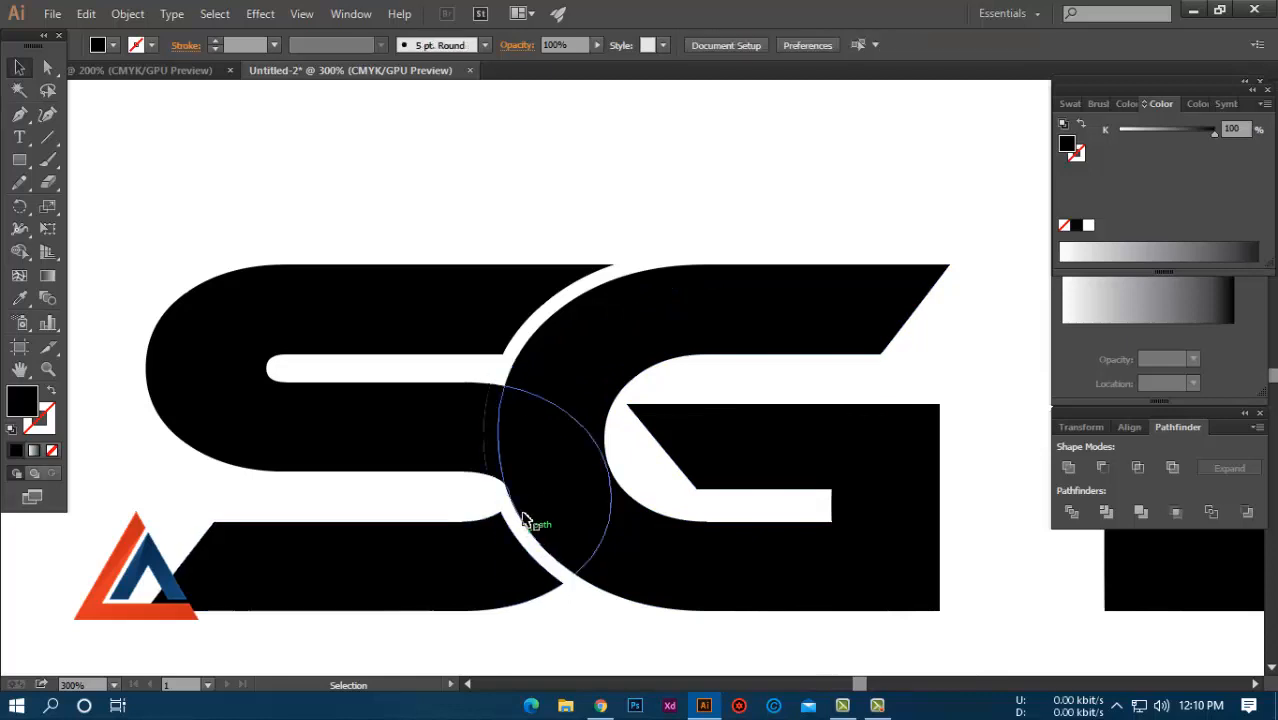
pyautogui.click(624, 468)
pyautogui.click(628, 468)
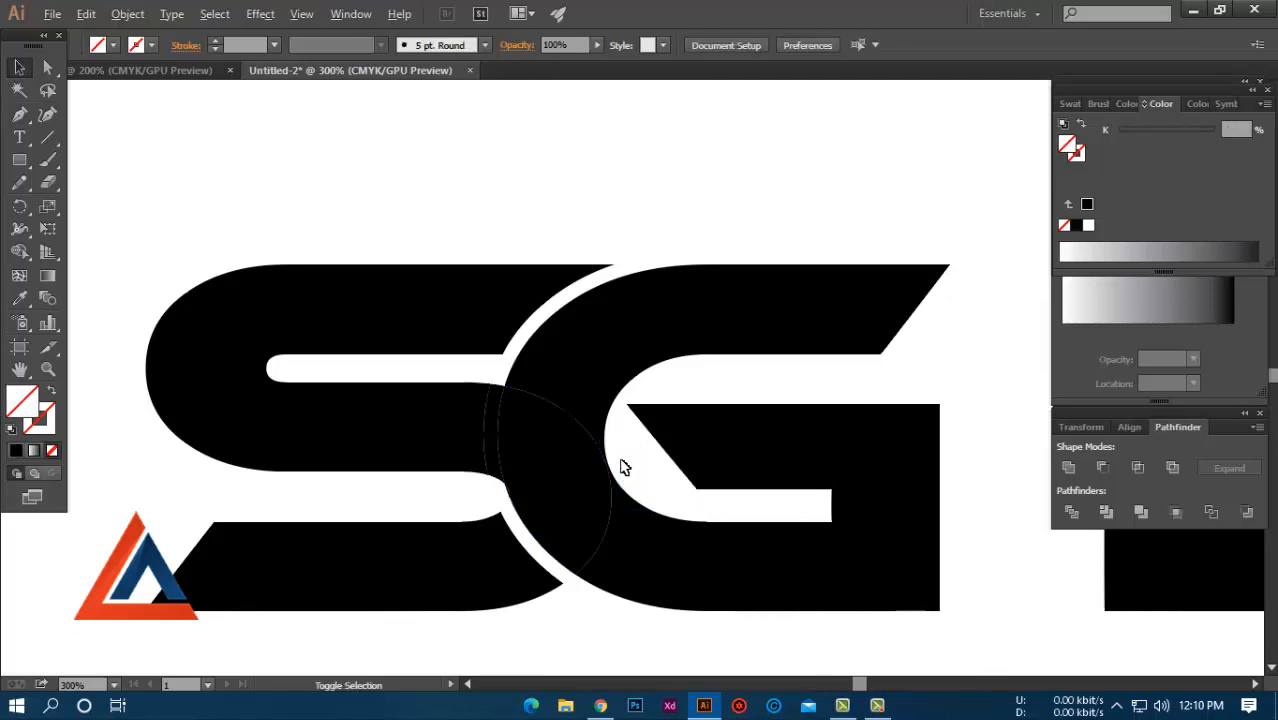
# Step: Unite the S's upper body, the narrow middle strip and the curved piece overlapping the G into one shape
pyautogui.scroll(1, 628, 466)
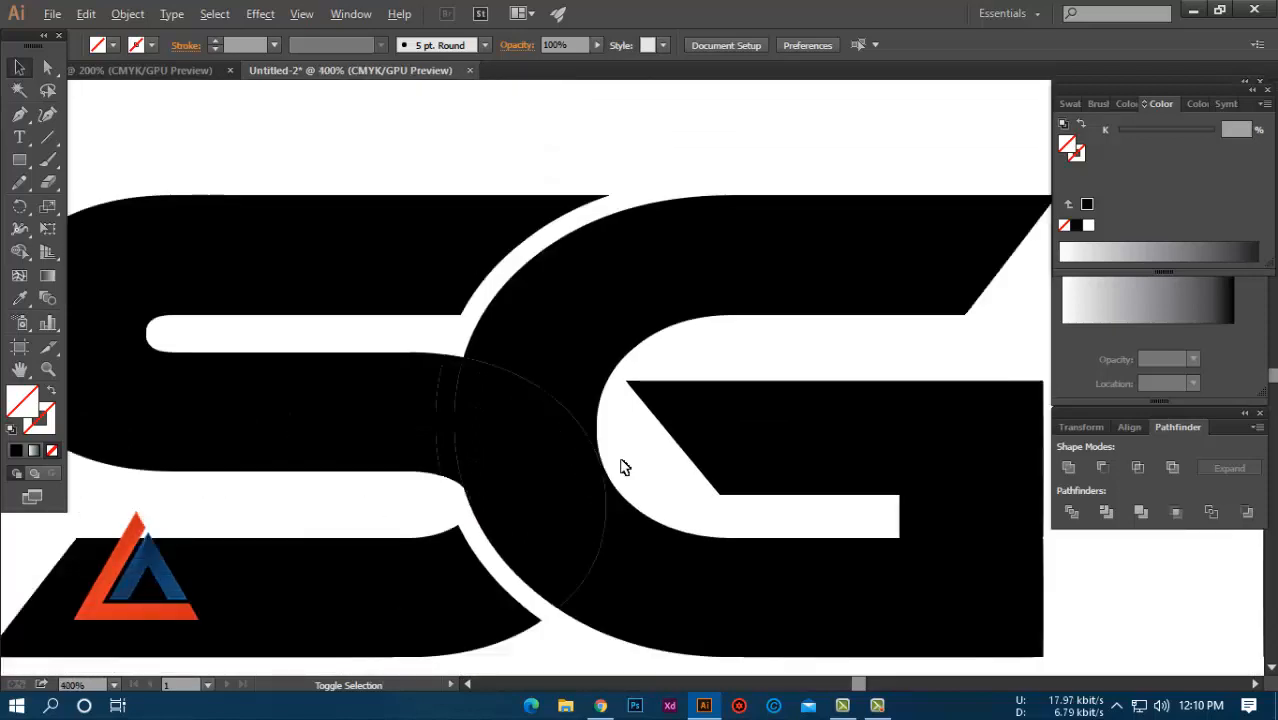
pyautogui.scroll(1, 622, 467)
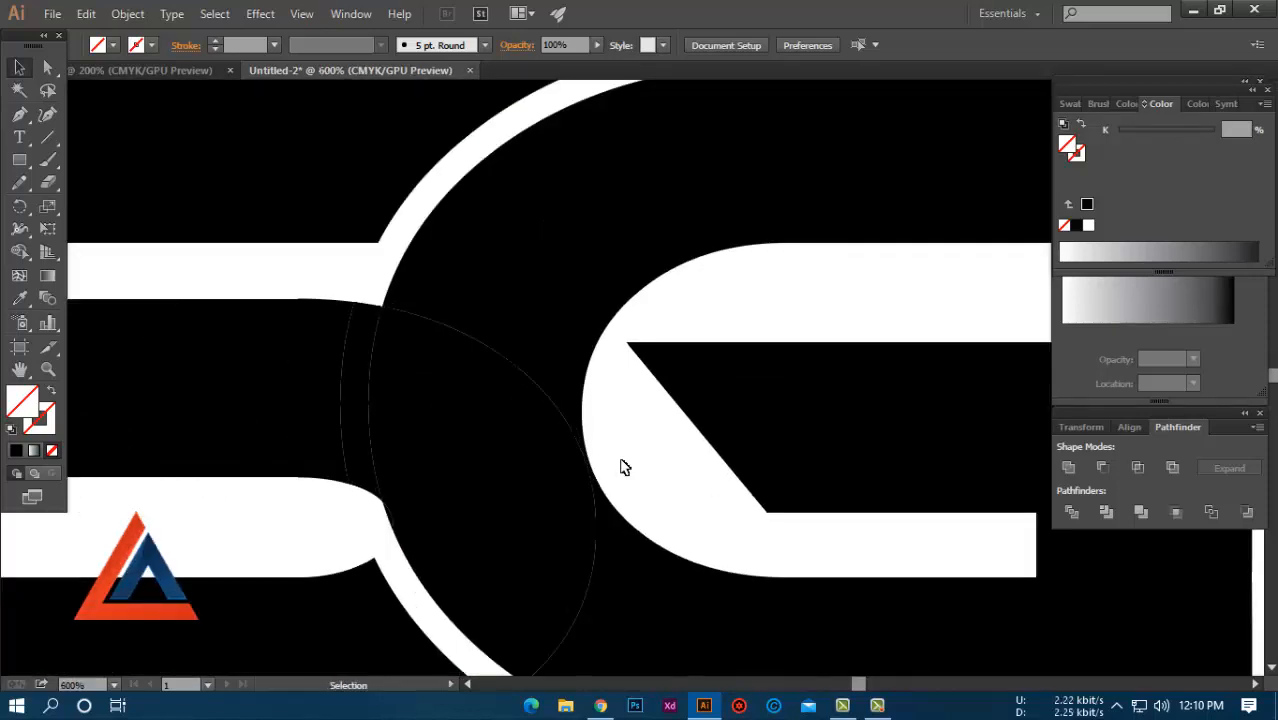
pyautogui.scroll(-2, 622, 467)
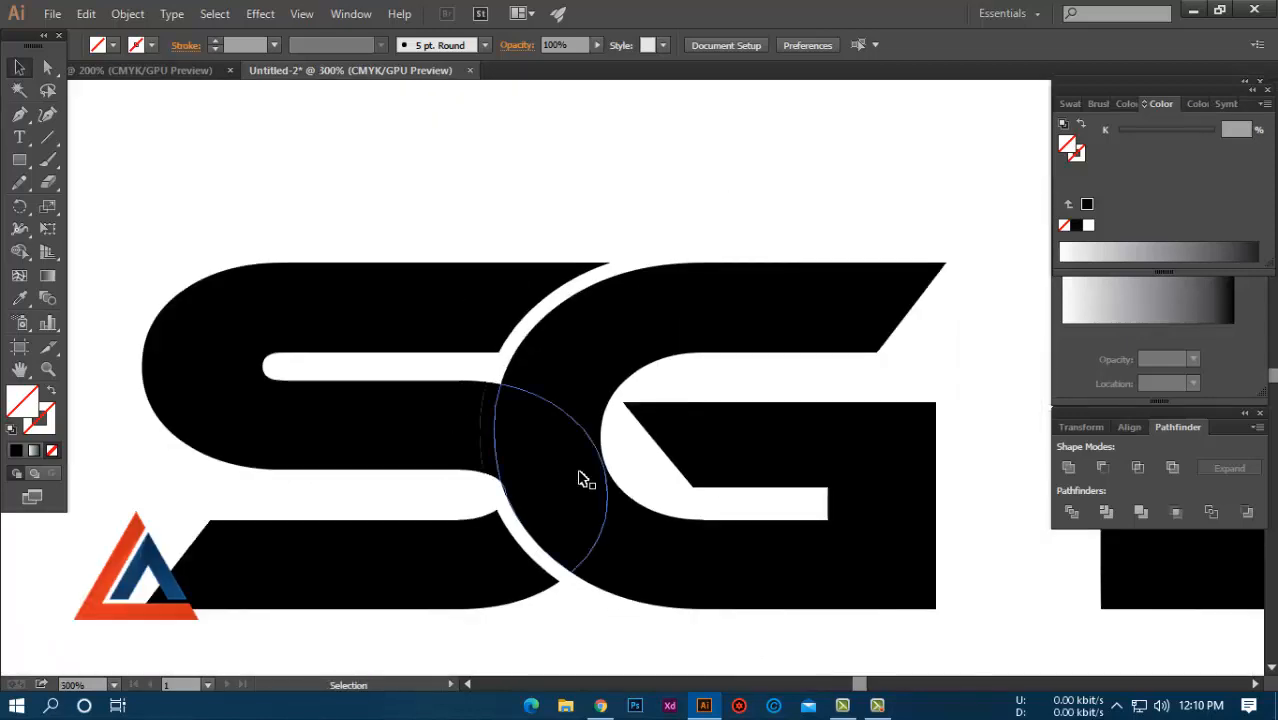
pyautogui.click(581, 478)
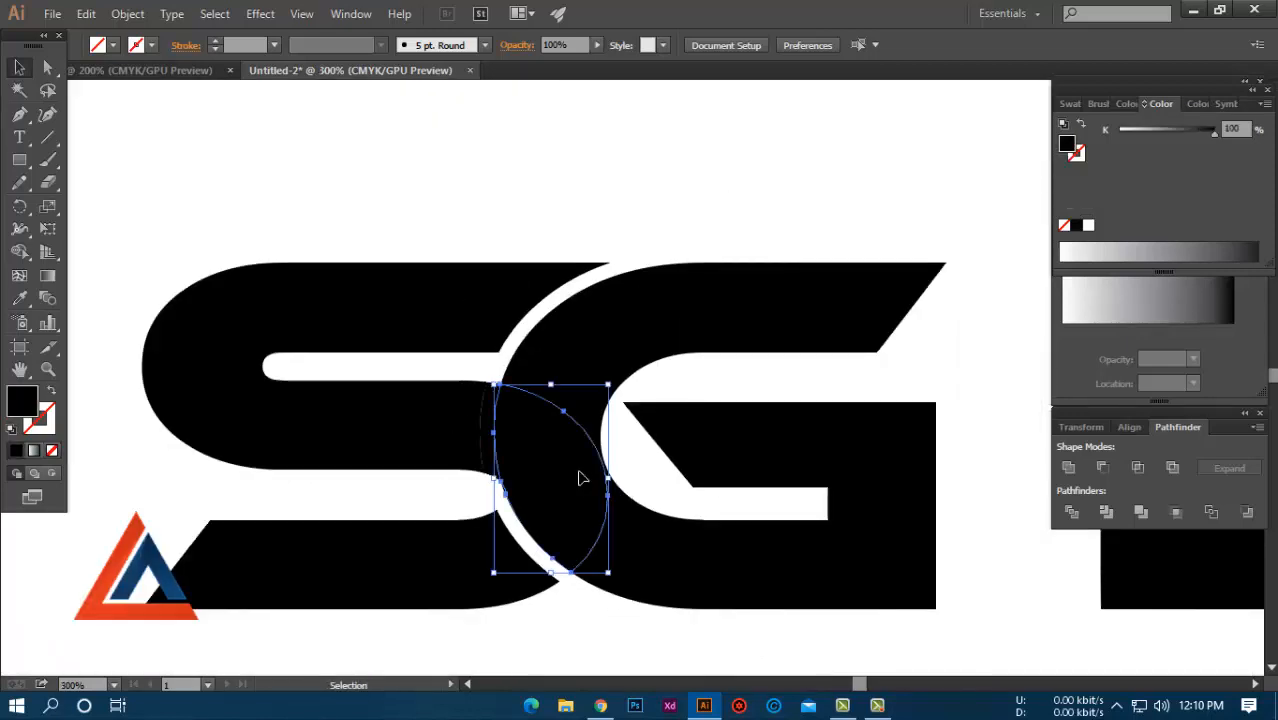
pyautogui.keyDown('shift'); pyautogui.click(484, 432); pyautogui.keyUp('shift')
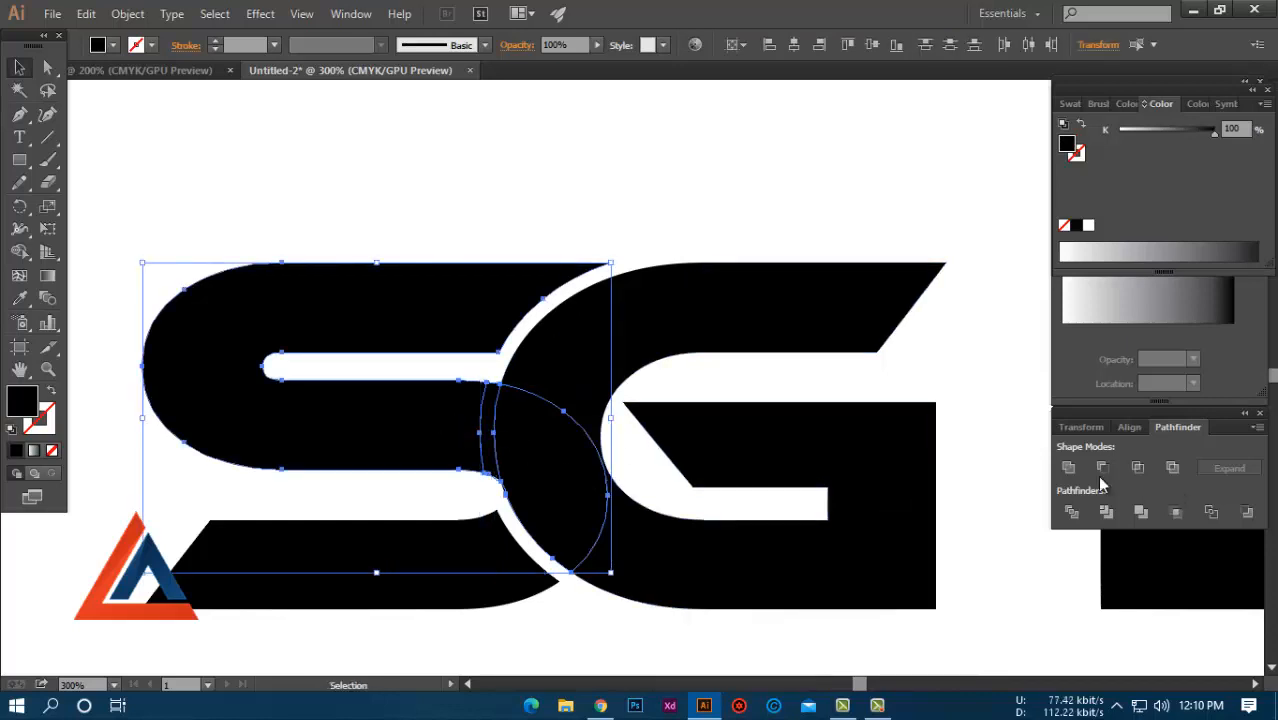
pyautogui.click(1068, 467)
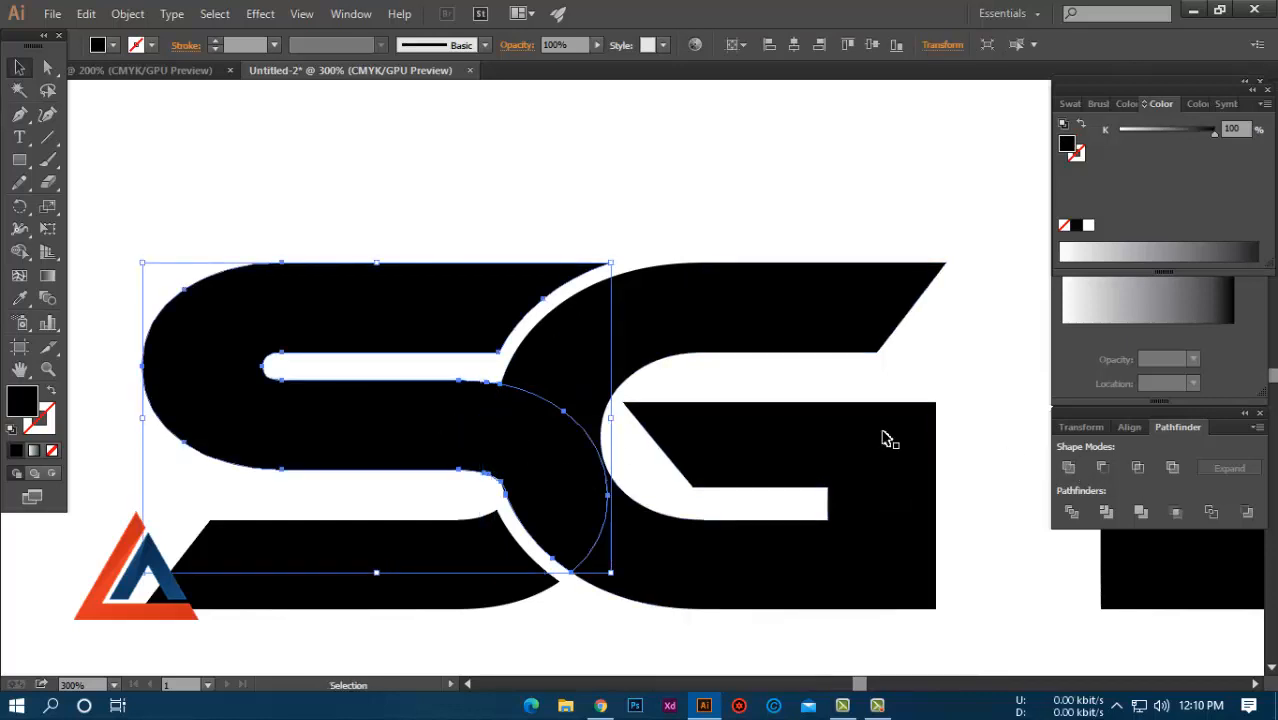
pyautogui.click(730, 376)
pyautogui.click(550, 405)
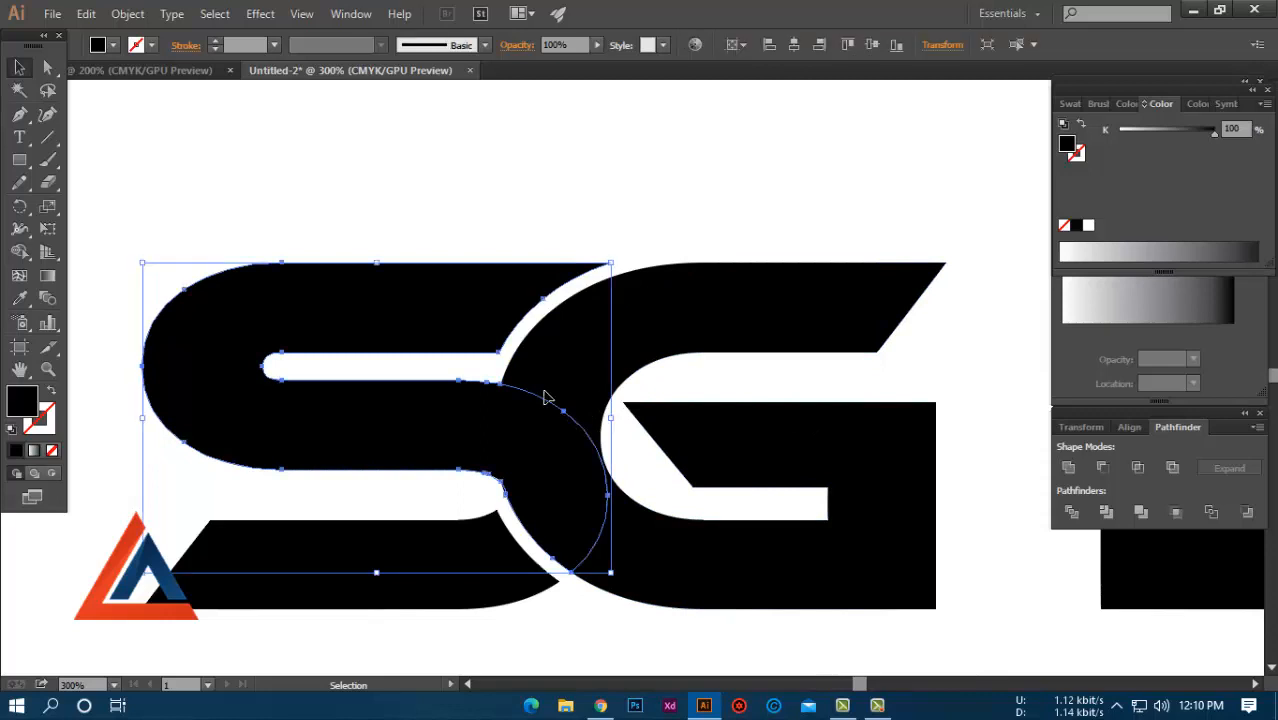
# Step: Create an offset path of the united S shape at 5 pt with miter joins and miter limit 4
pyautogui.click(127, 13)
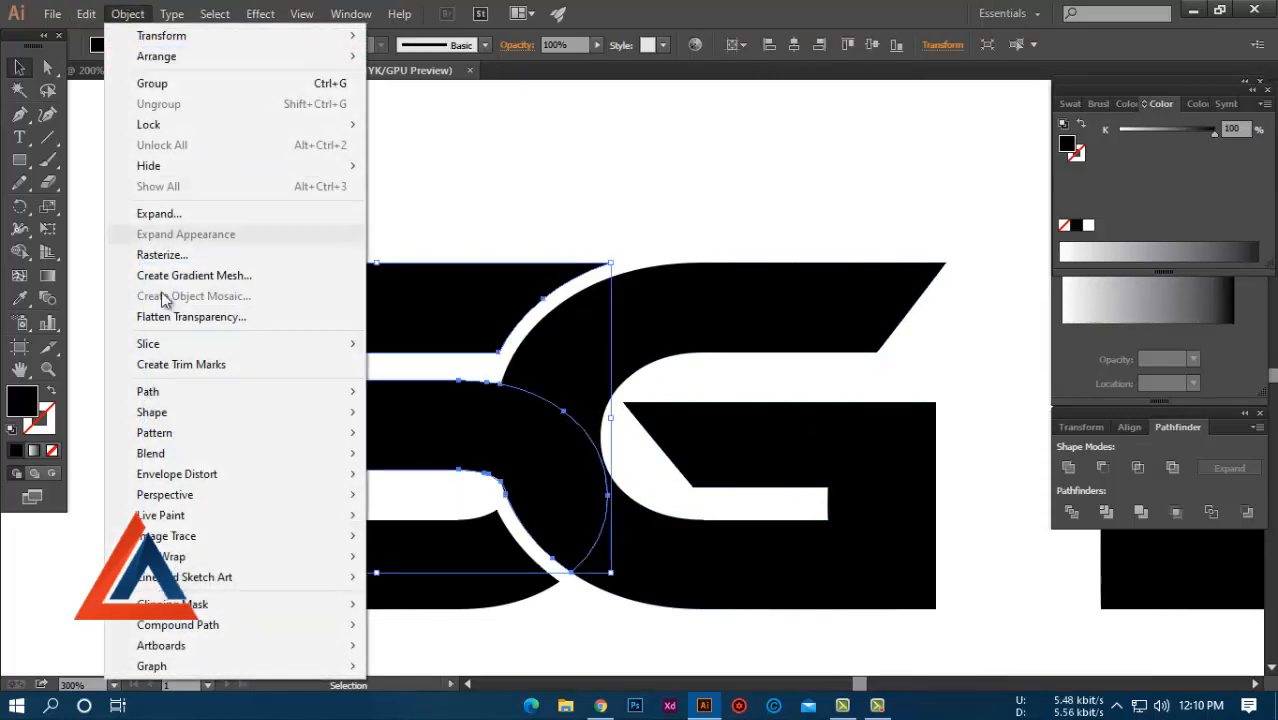
pyautogui.moveTo(253, 393)
pyautogui.click(446, 462)
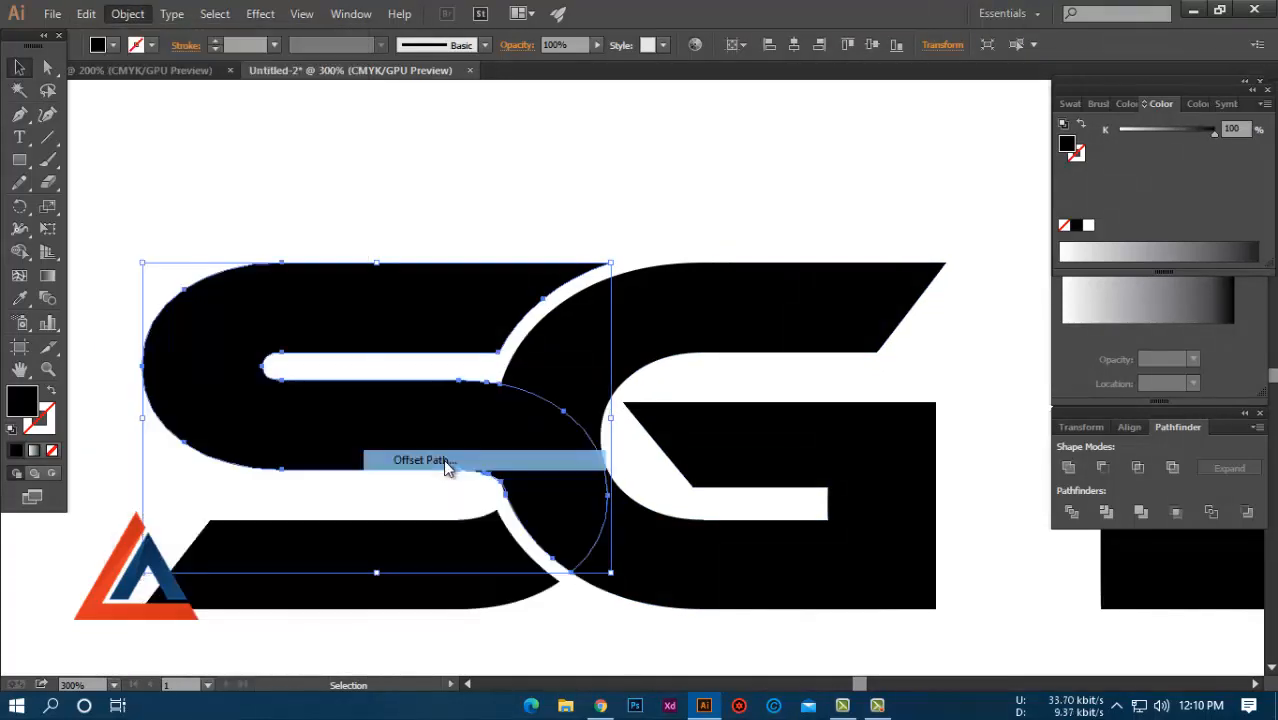
pyautogui.click(990, 370)
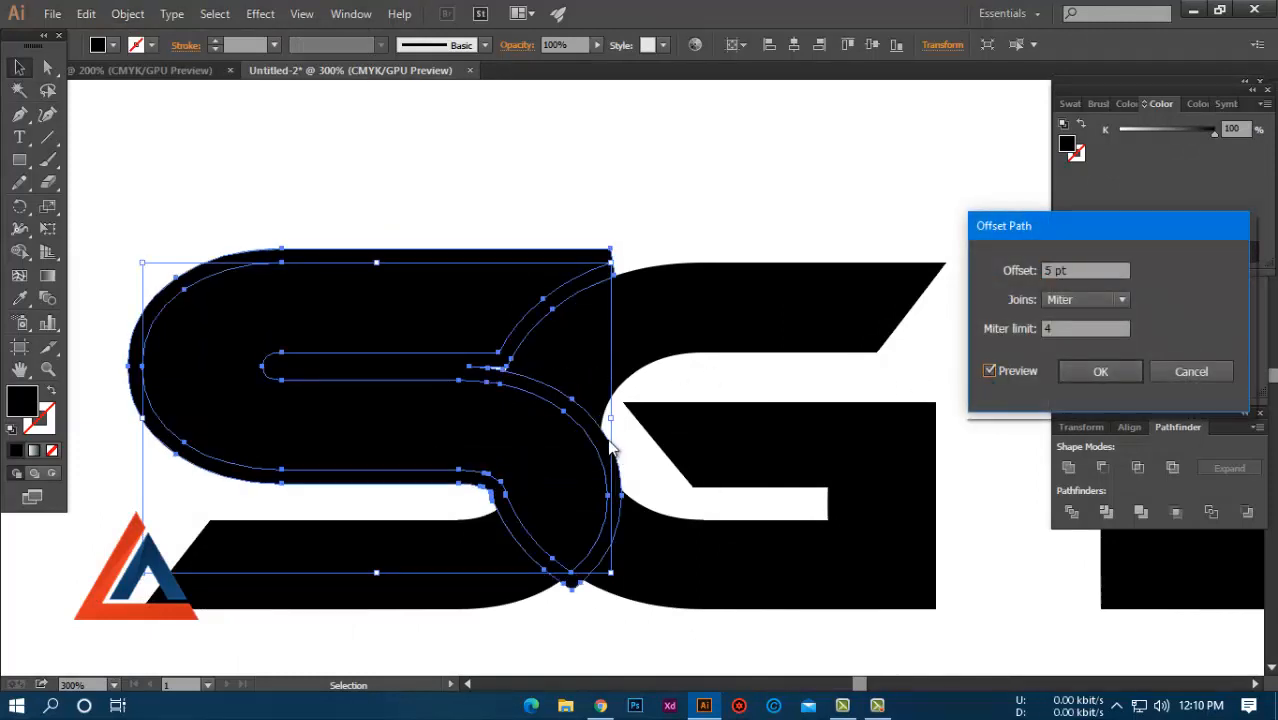
pyautogui.click(1101, 372)
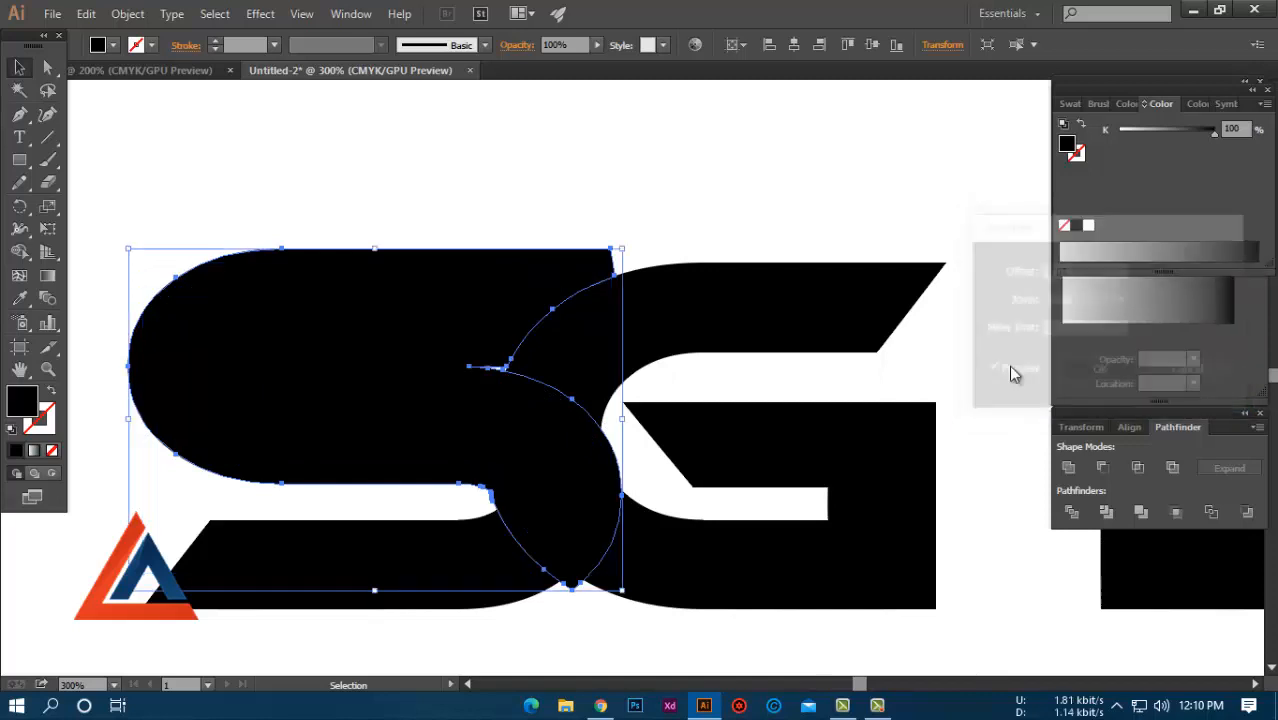
# Step: Try to cut the curved strip between the S's offset and the G with Shape Builder
pyautogui.keyDown('shift'); pyautogui.click(586, 366); pyautogui.keyUp('shift')
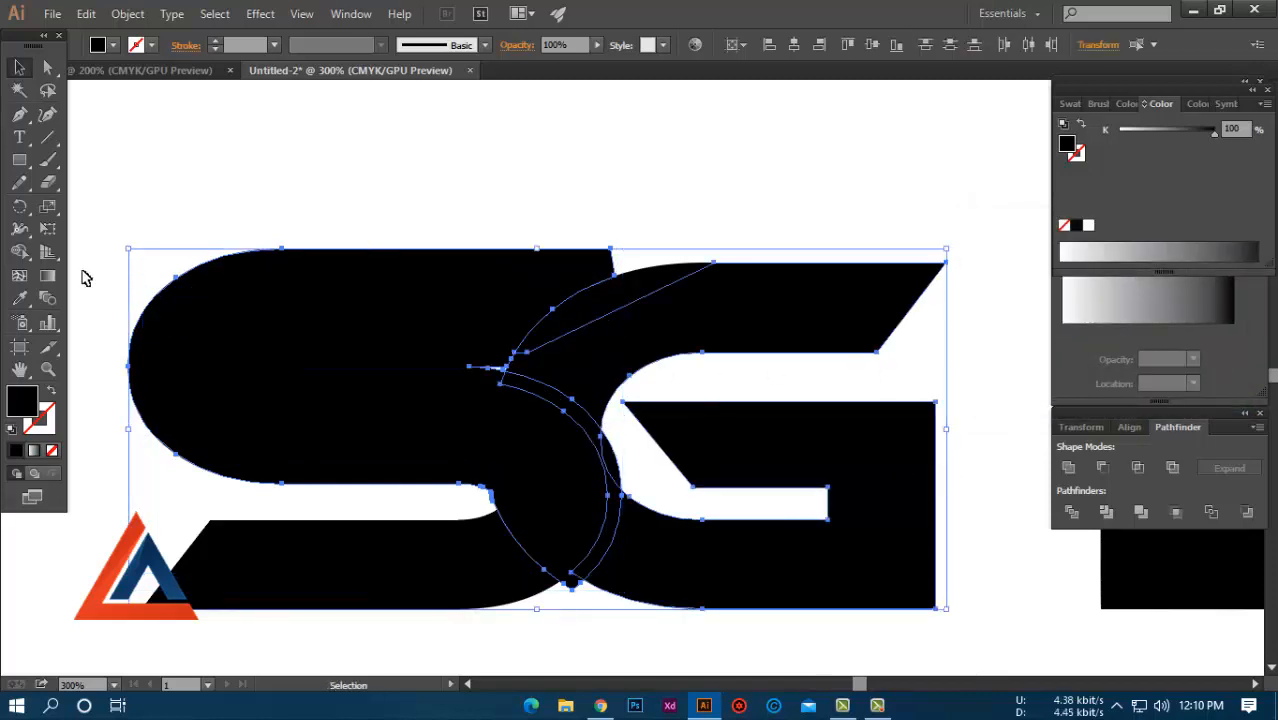
pyautogui.click(19, 251)
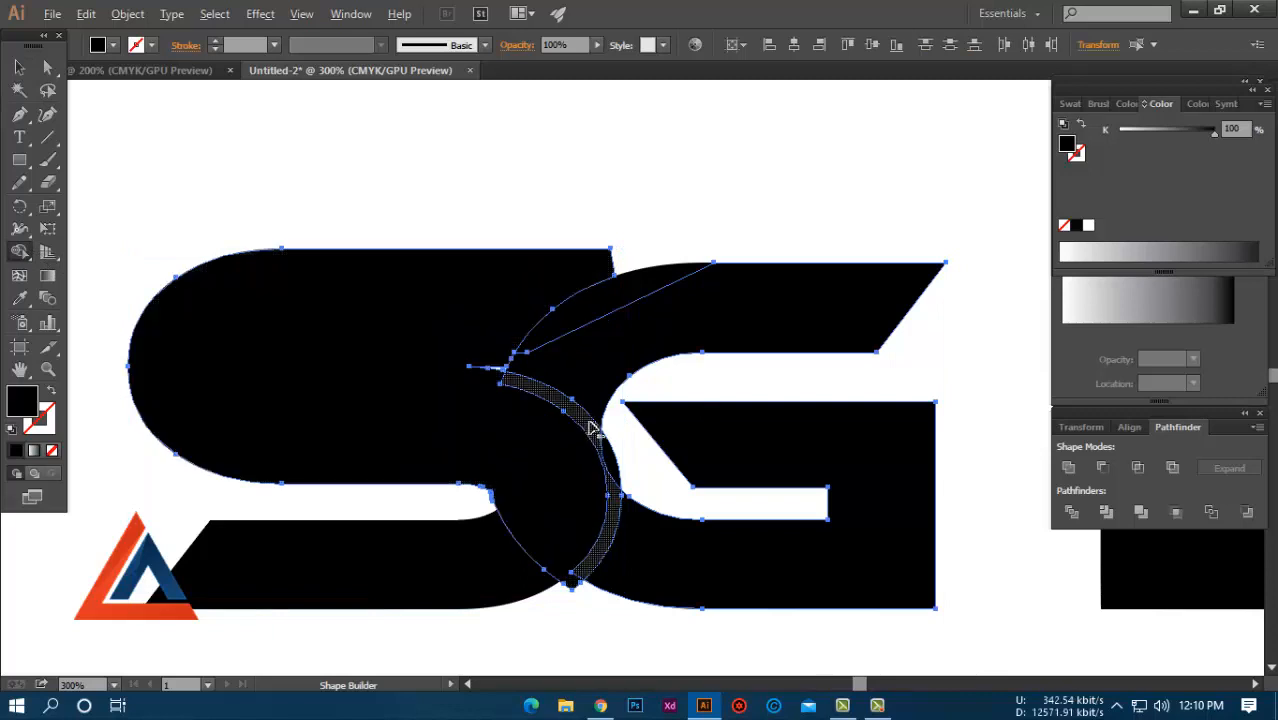
pyautogui.keyDown('alt'); pyautogui.click(595, 432); pyautogui.keyUp('alt')
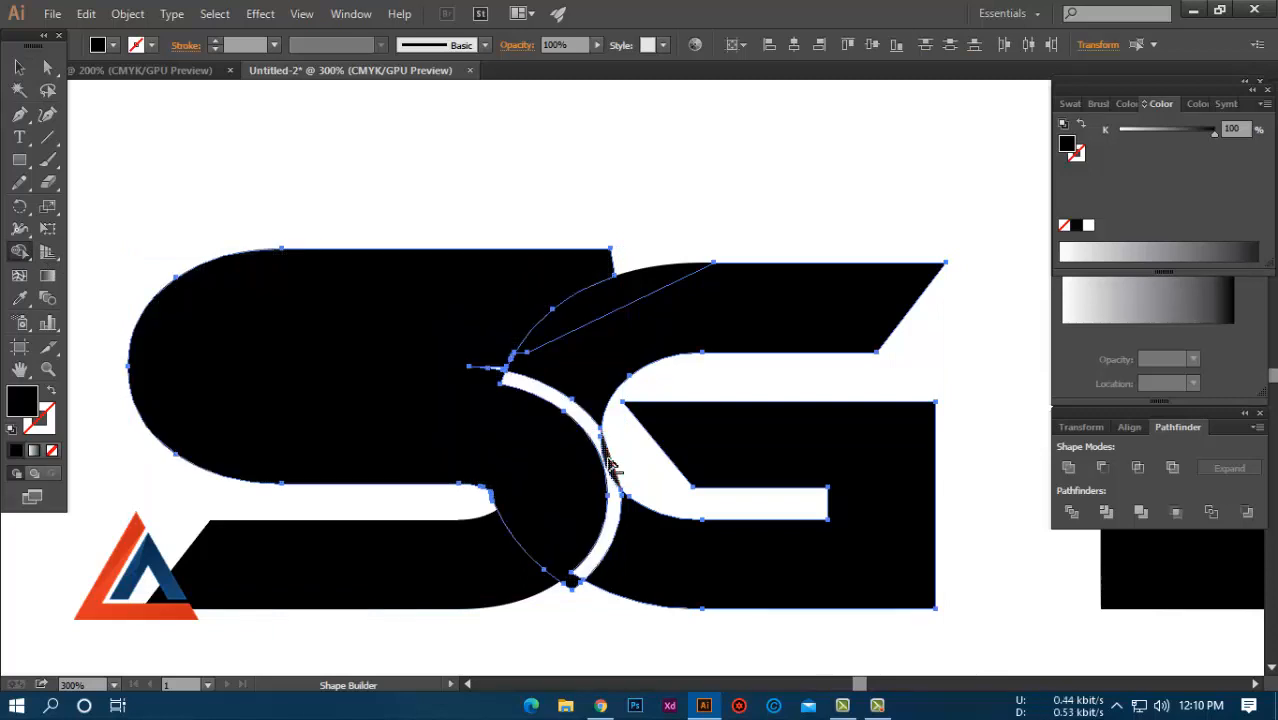
pyautogui.press('ctrl')
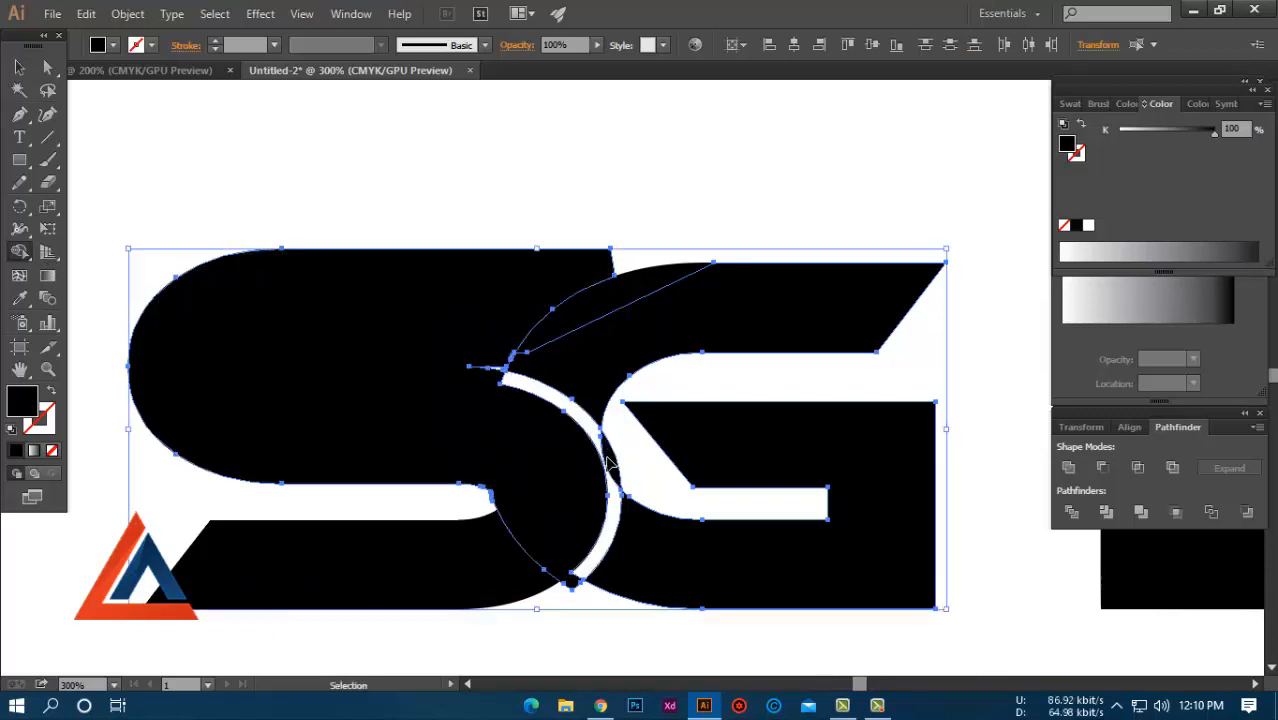
pyautogui.click(607, 462)
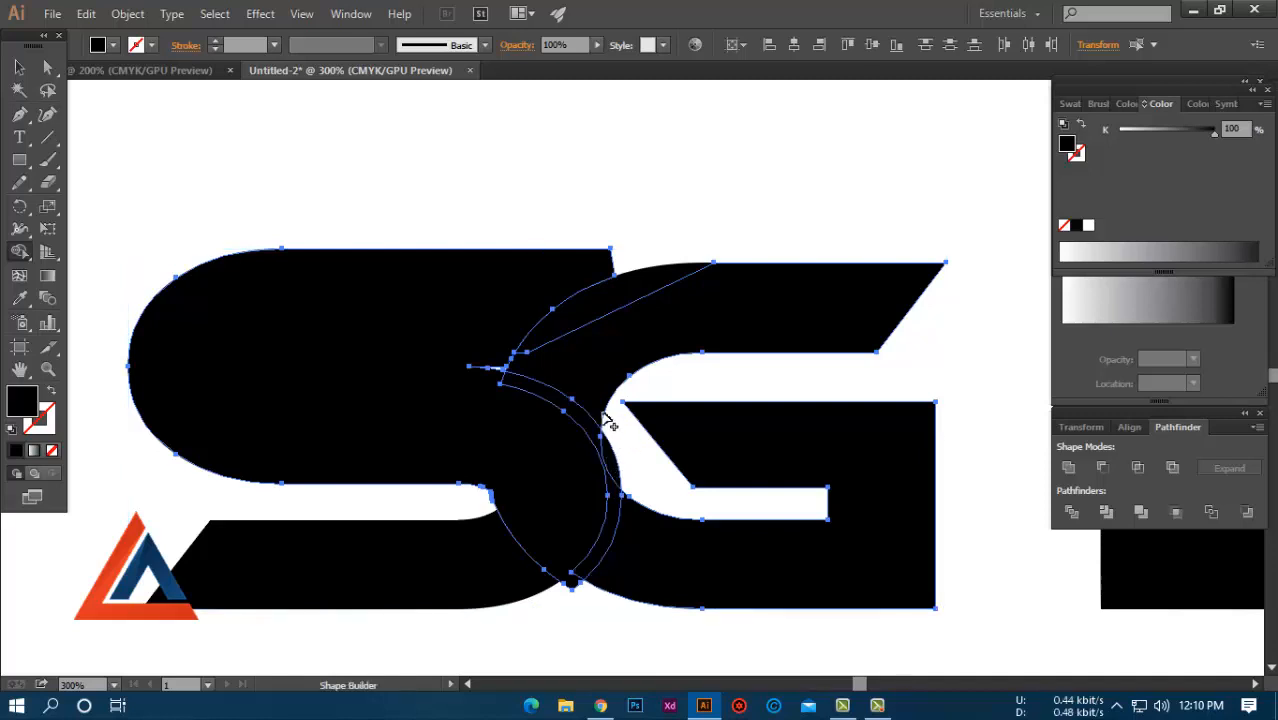
pyautogui.click(19, 67)
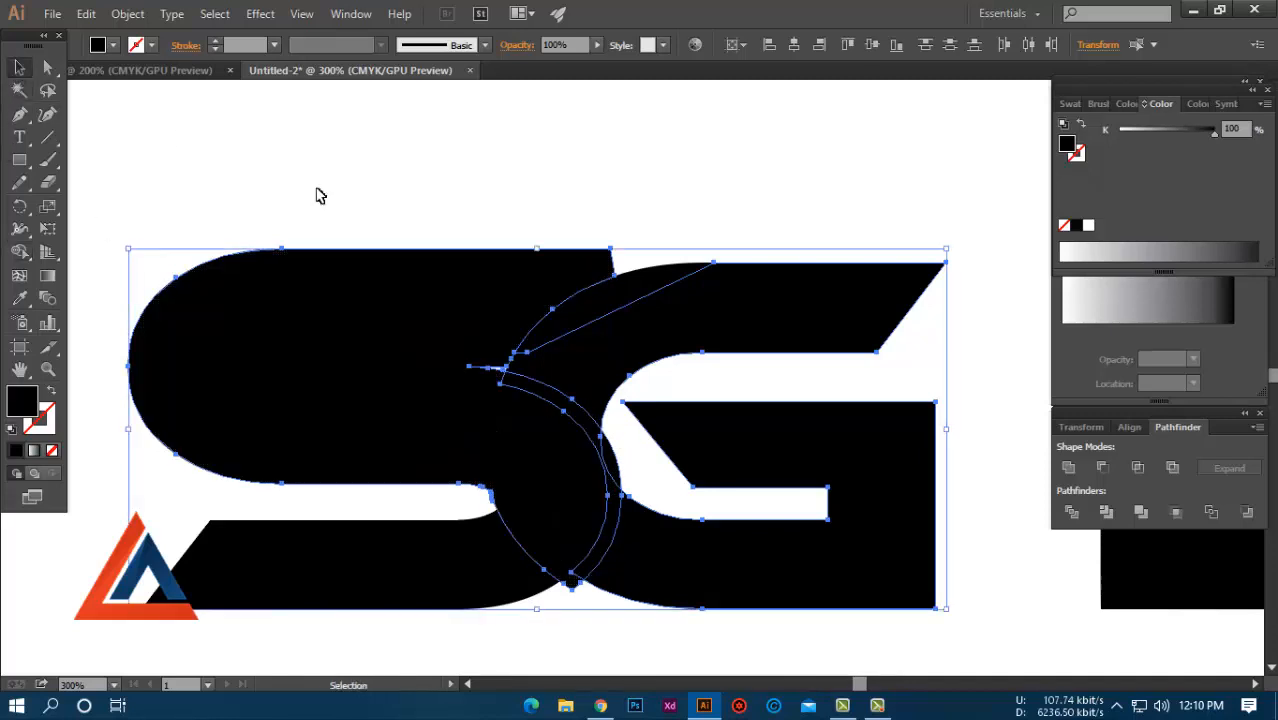
pyautogui.click(657, 482)
# Step: Undo the divide, unite and offset edits back to the original overlapping S and G
pyautogui.scroll(4, 600, 430)
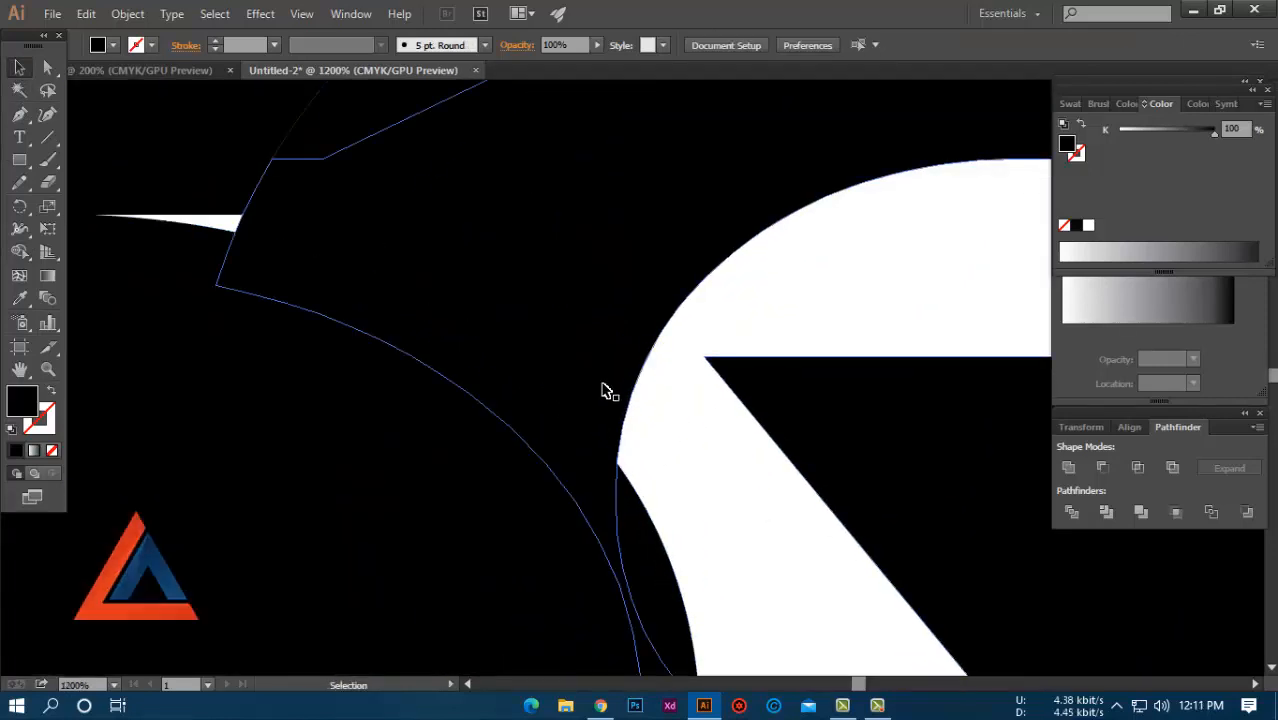
pyautogui.scroll(-3, 604, 390)
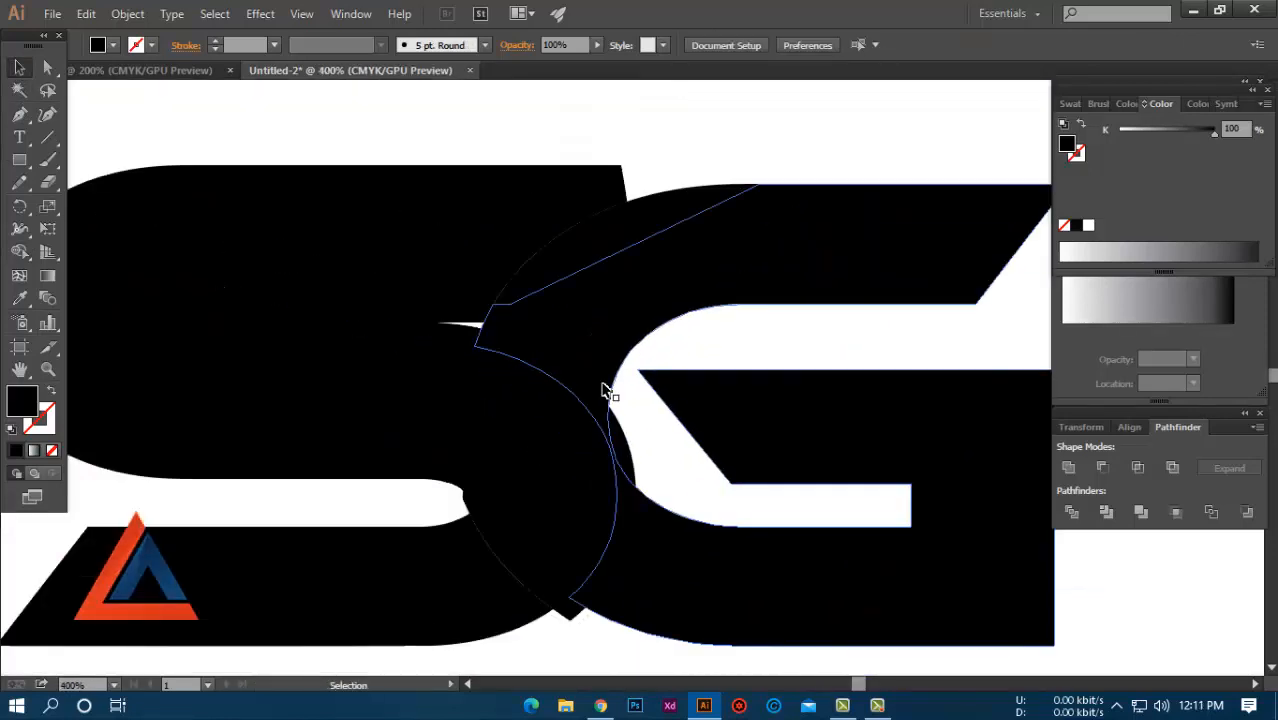
pyautogui.scroll(2, 604, 393)
pyautogui.scroll(-1, 488, 397)
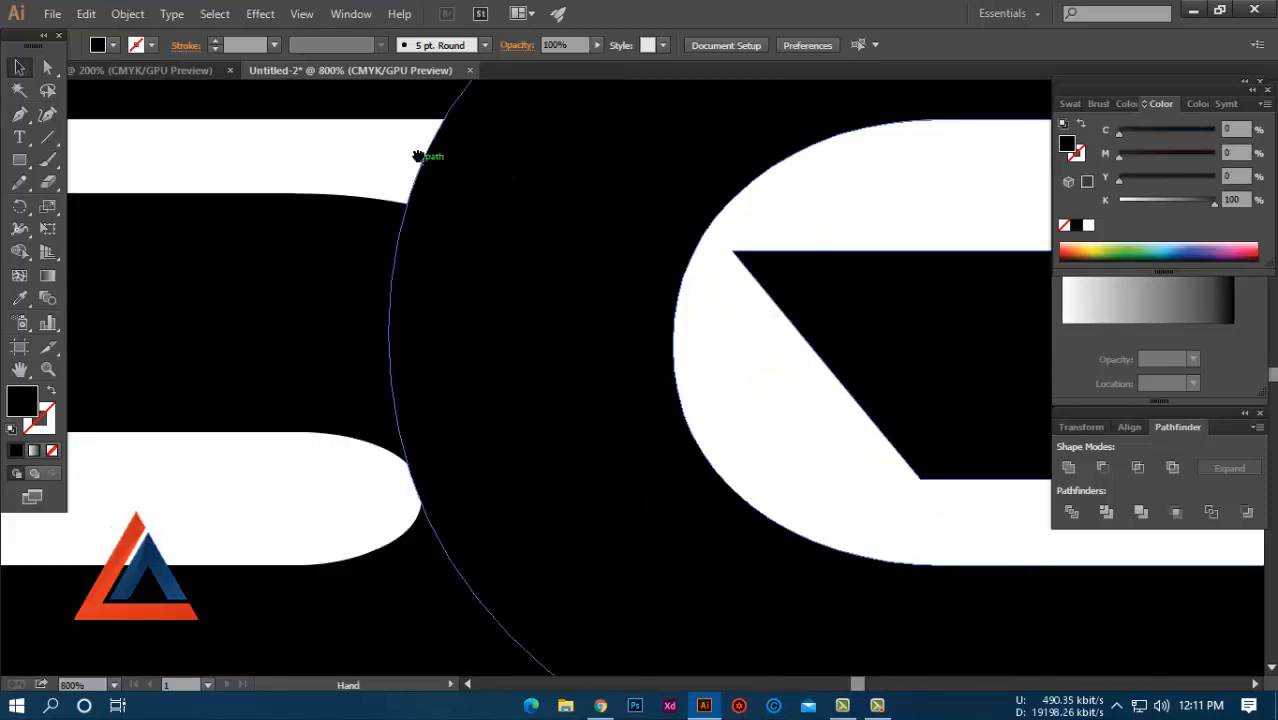
pyautogui.click(275, 282)
pyautogui.moveTo(277, 281); pyautogui.dragTo(282, 286)
pyautogui.click(707, 391)
# Step: Create an offset path of the restored G at 5 pt with miter joins and miter limit 4
pyautogui.scroll(-3, 707, 391)
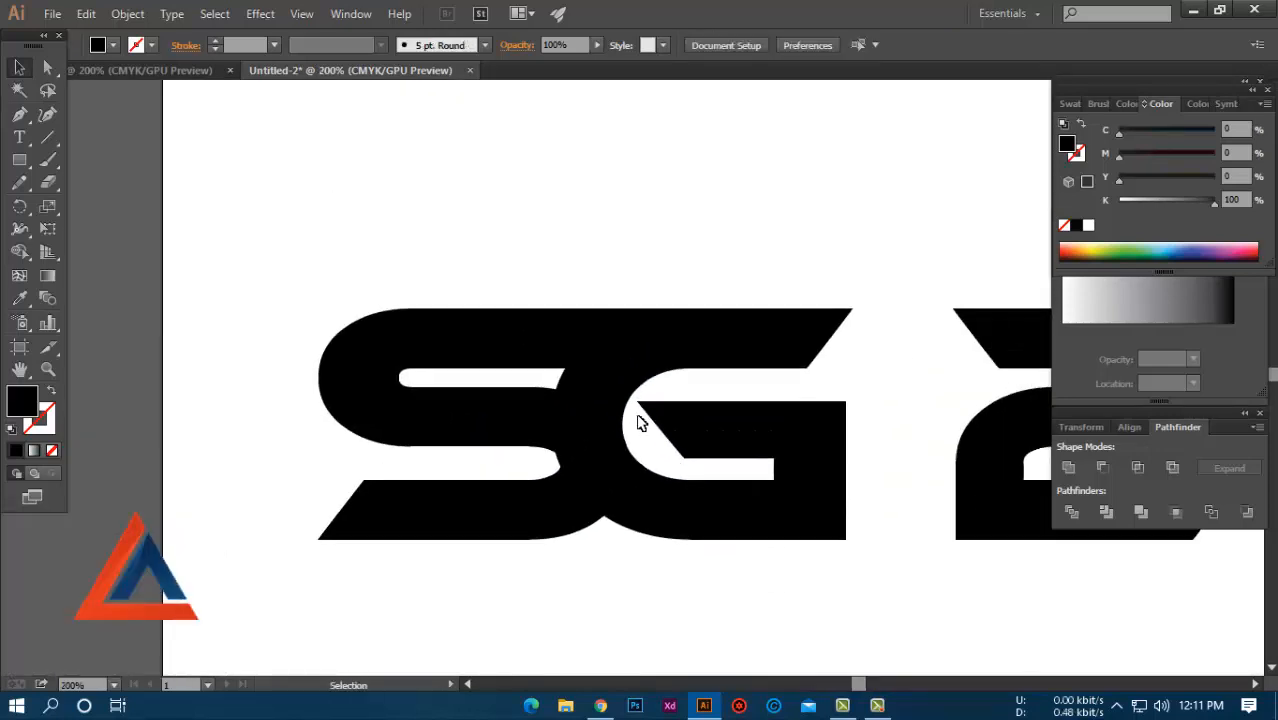
pyautogui.scroll(1, 641, 423)
pyautogui.click(630, 359)
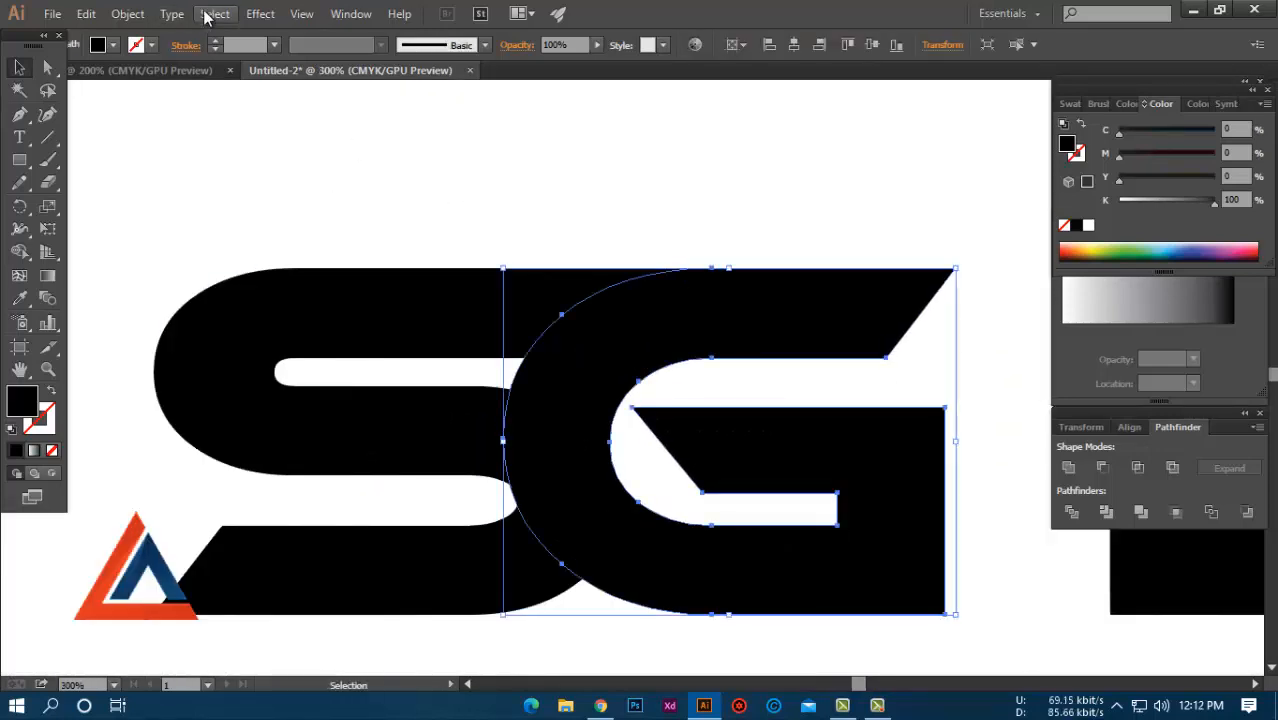
pyautogui.click(136, 15)
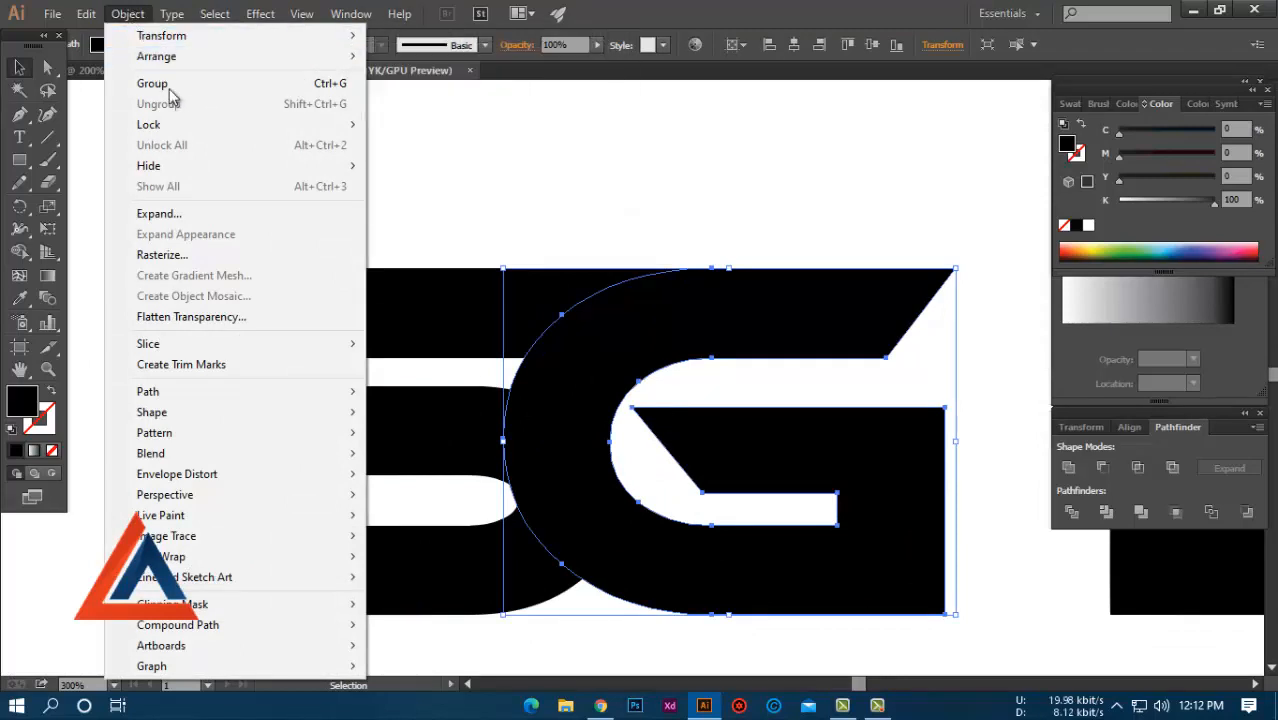
pyautogui.moveTo(265, 390)
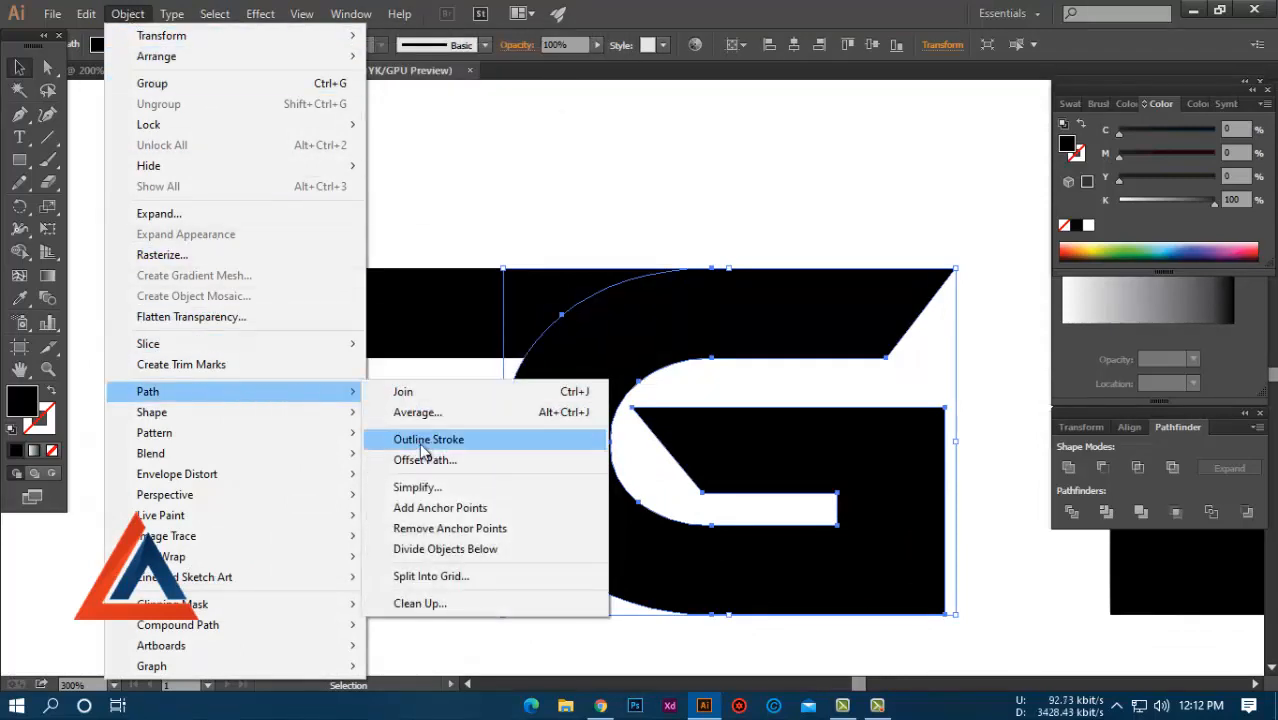
pyautogui.click(424, 459)
pyautogui.click(989, 371)
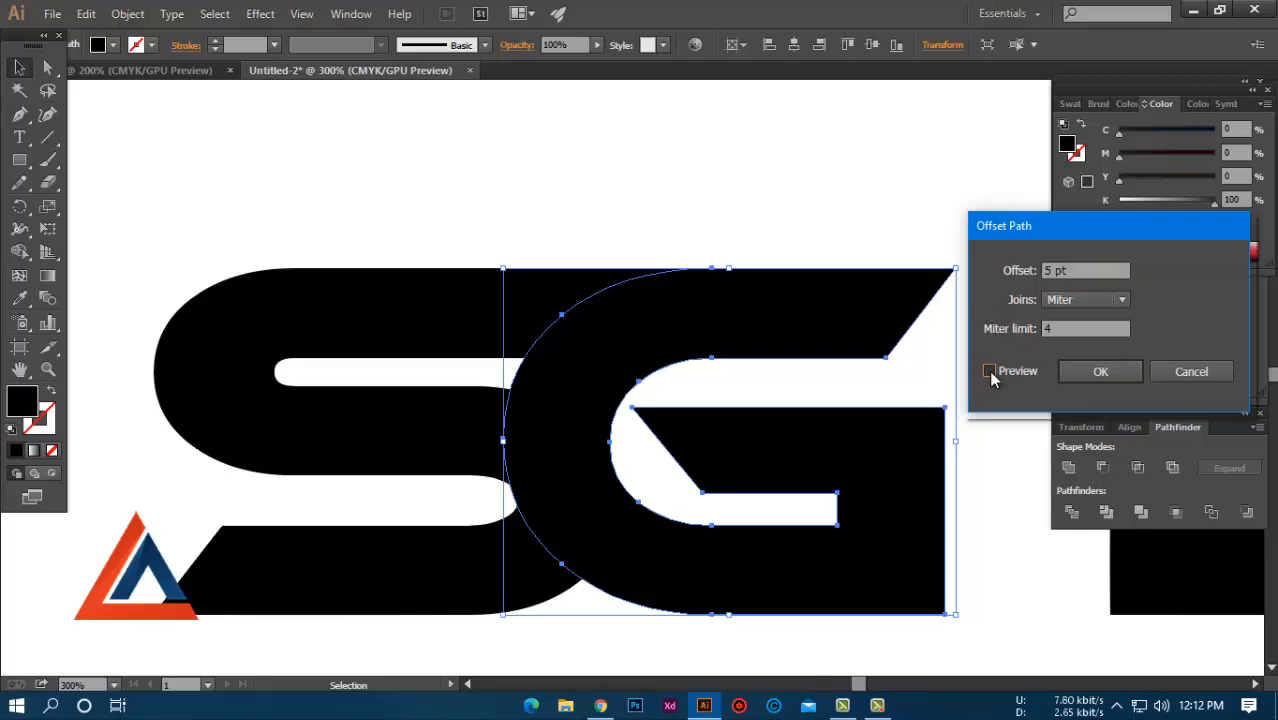
pyautogui.click(1097, 373)
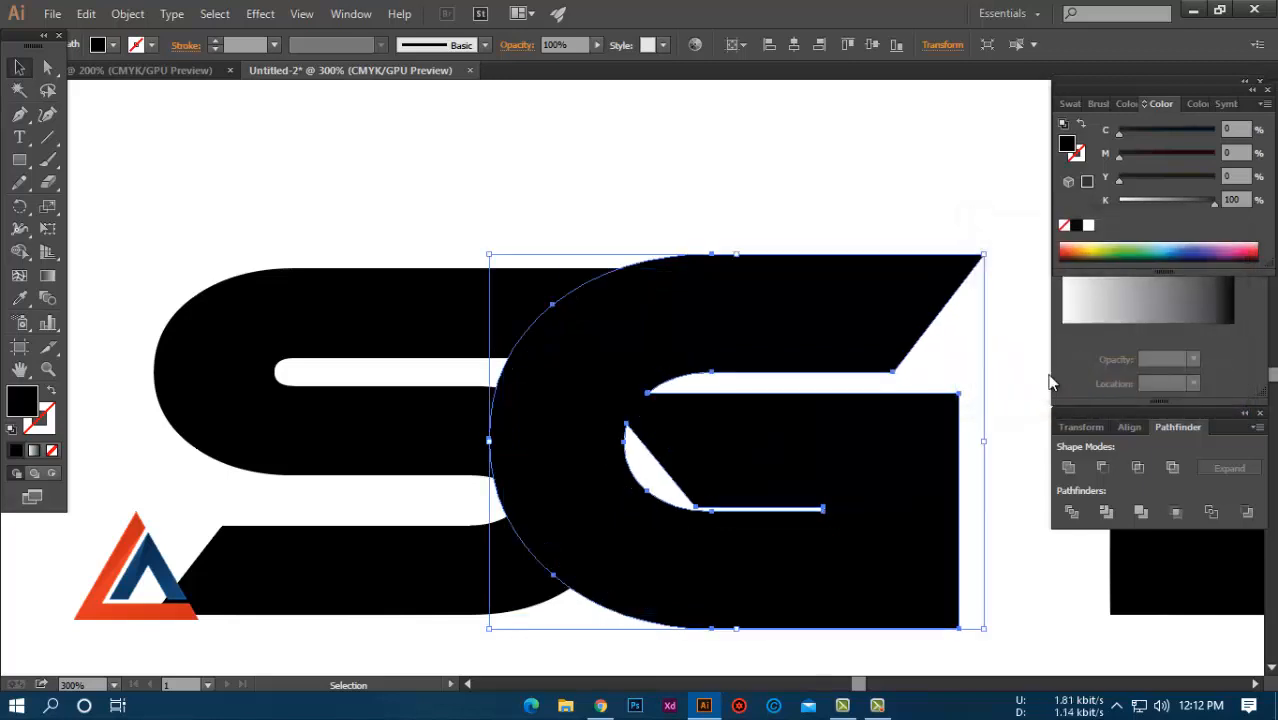
# Step: Divide the overlapping S, G and the G's offset outline into separate pieces and ungroup them
pyautogui.moveTo(444, 195); pyautogui.dragTo(727, 640)
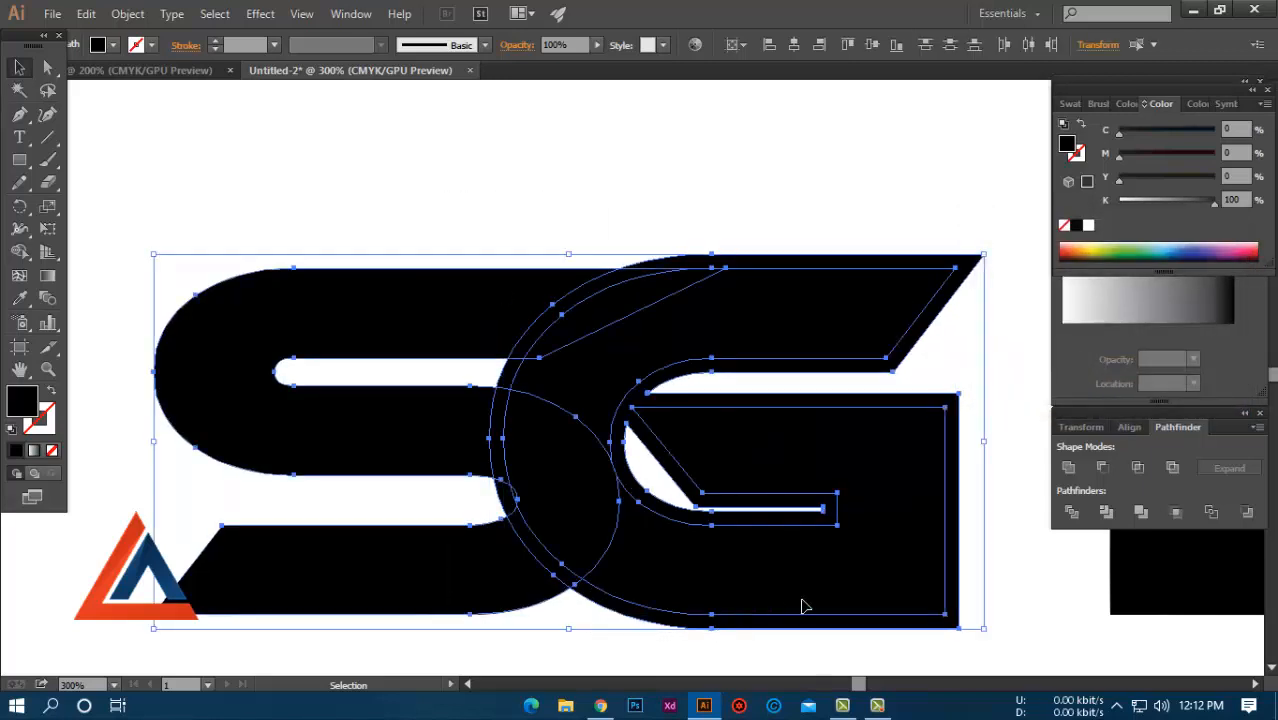
pyautogui.click(1072, 517)
pyautogui.rightClick(578, 414)
pyautogui.click(630, 530)
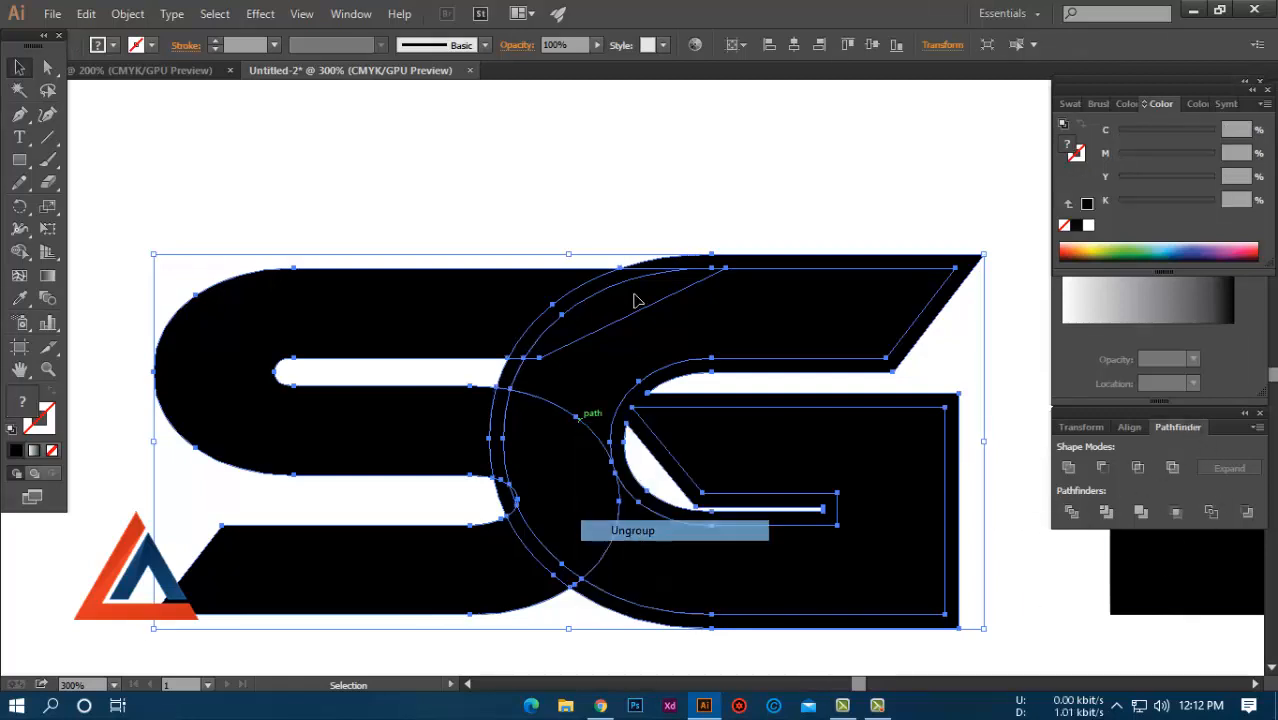
# Step: Delete the offset pieces around the G and the strips crossing the S's upper arm and lower tail, keeping the middle crossing
pyautogui.hotkey('ctrl', 'shift', 'a')
pyautogui.click(607, 294)
pyautogui.press('Delete')
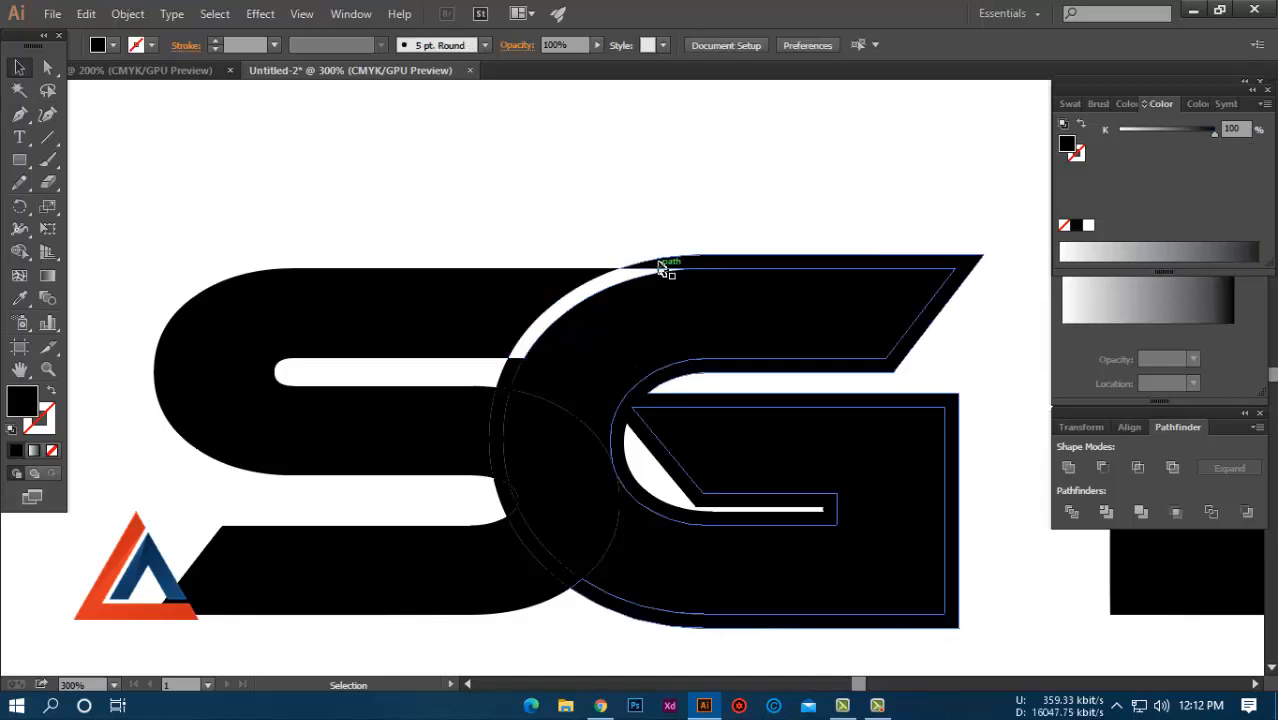
pyautogui.click(660, 268)
pyautogui.press('Delete')
pyautogui.click(508, 366)
pyautogui.press('Delete')
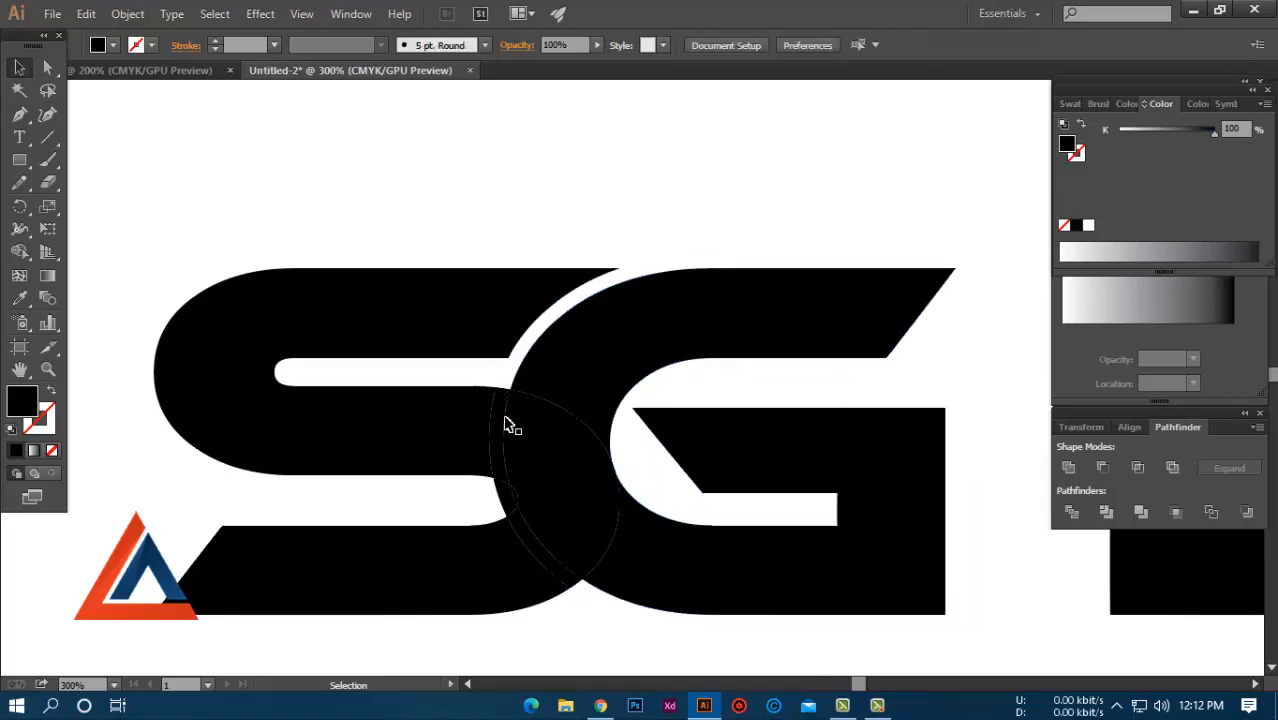
pyautogui.click(509, 502)
pyautogui.press('Delete')
pyautogui.click(541, 555)
pyautogui.press('Delete')
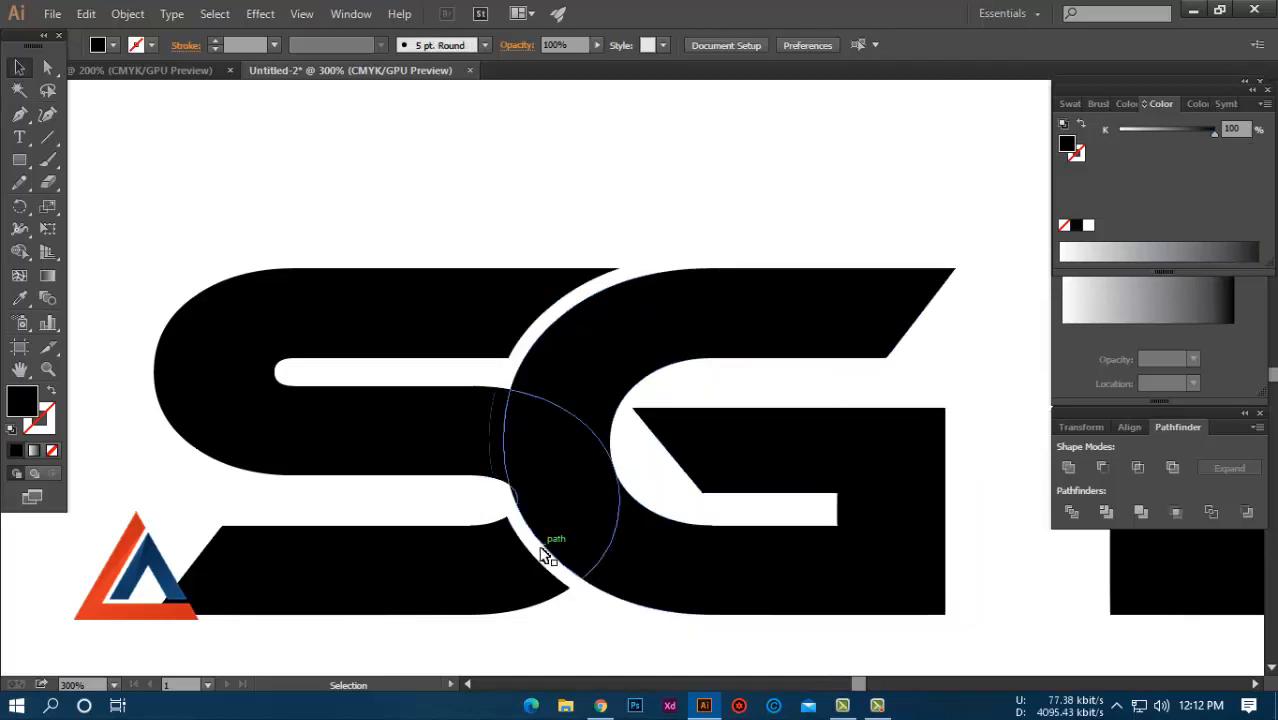
pyautogui.click(512, 500)
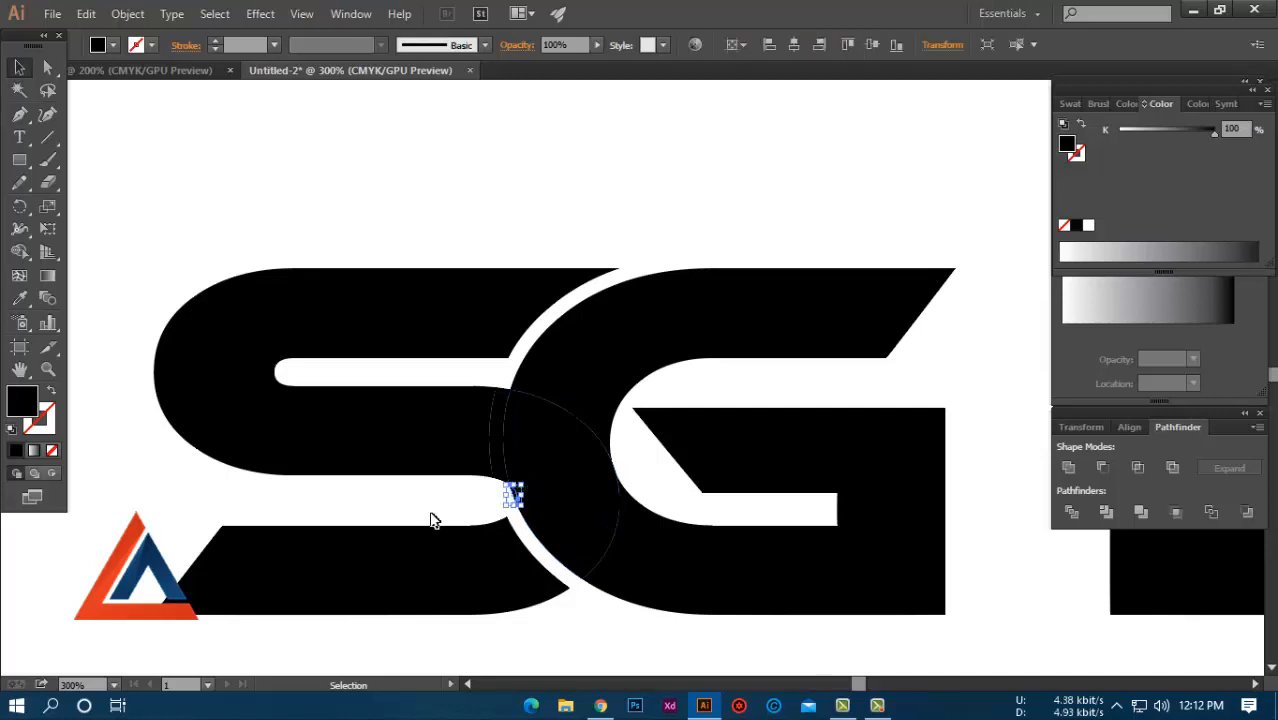
pyautogui.press('Delete')
# Step: Unite the S's upper body, the middle crossing pieces and the G's lower body into one shape
pyautogui.click(501, 449)
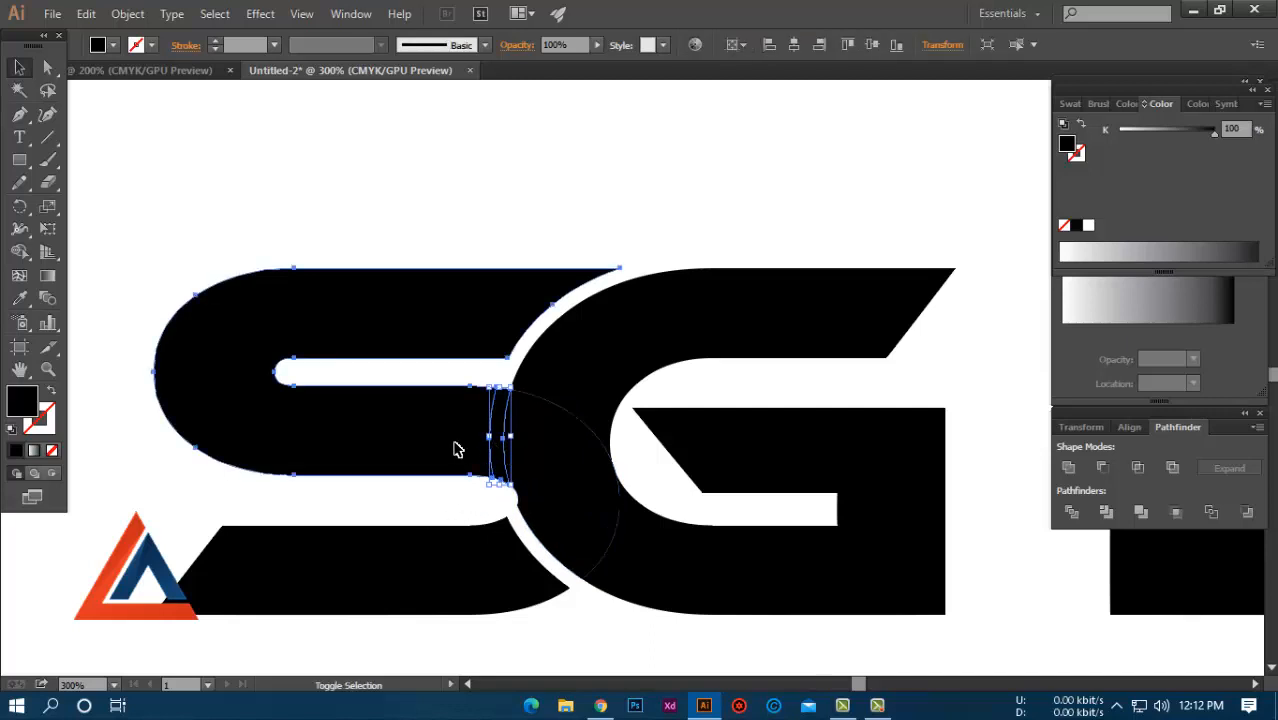
pyautogui.keyDown('shift'); pyautogui.click(456, 448); pyautogui.keyUp('shift')
pyautogui.keyDown('shift'); pyautogui.click(571, 456); pyautogui.keyUp('shift')
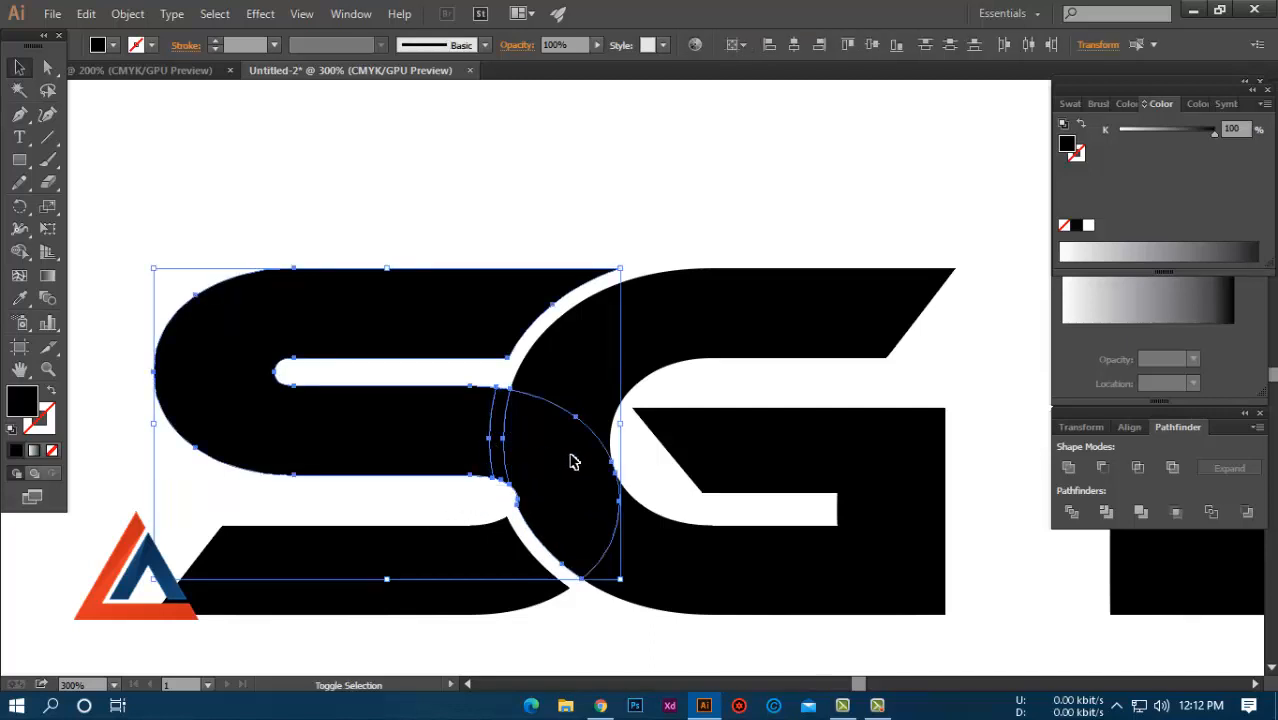
pyautogui.keyDown('shift'); pyautogui.click(630, 548); pyautogui.keyUp('shift')
pyautogui.click(1068, 467)
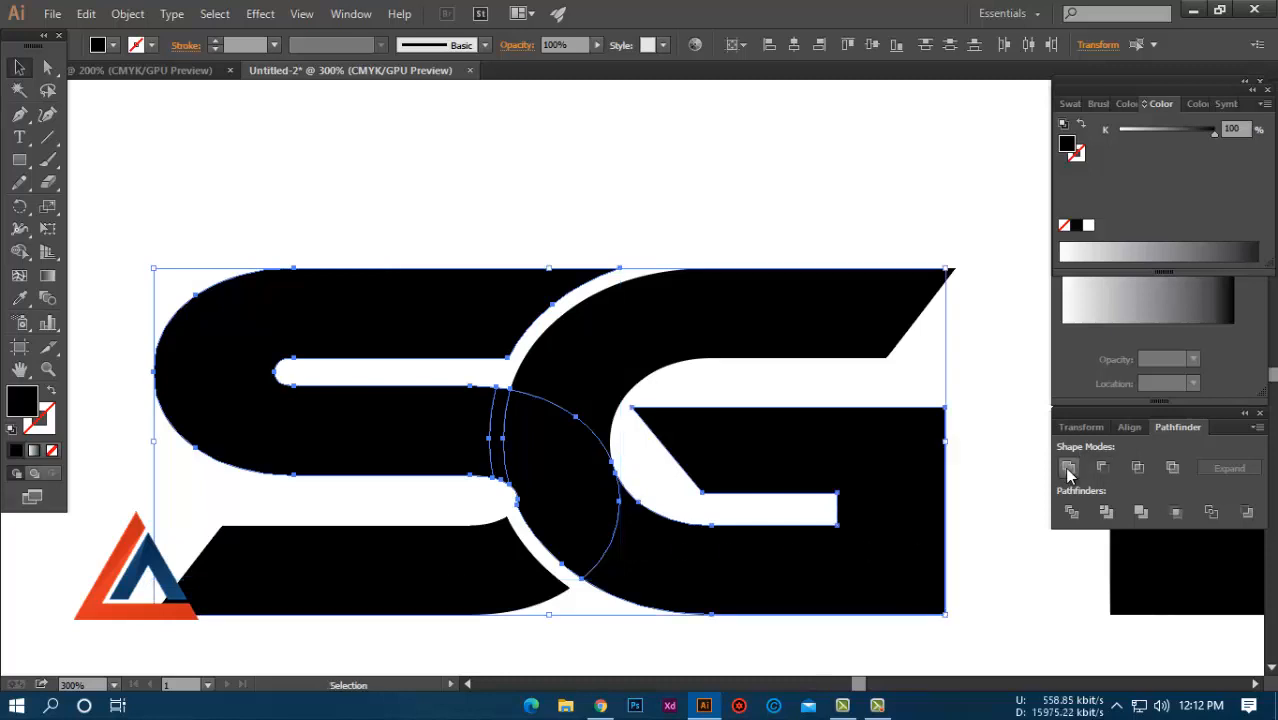
# Step: Unite the leftover overlap piece with the G's upper arm
pyautogui.click(617, 252)
pyautogui.scroll(1, 613, 328)
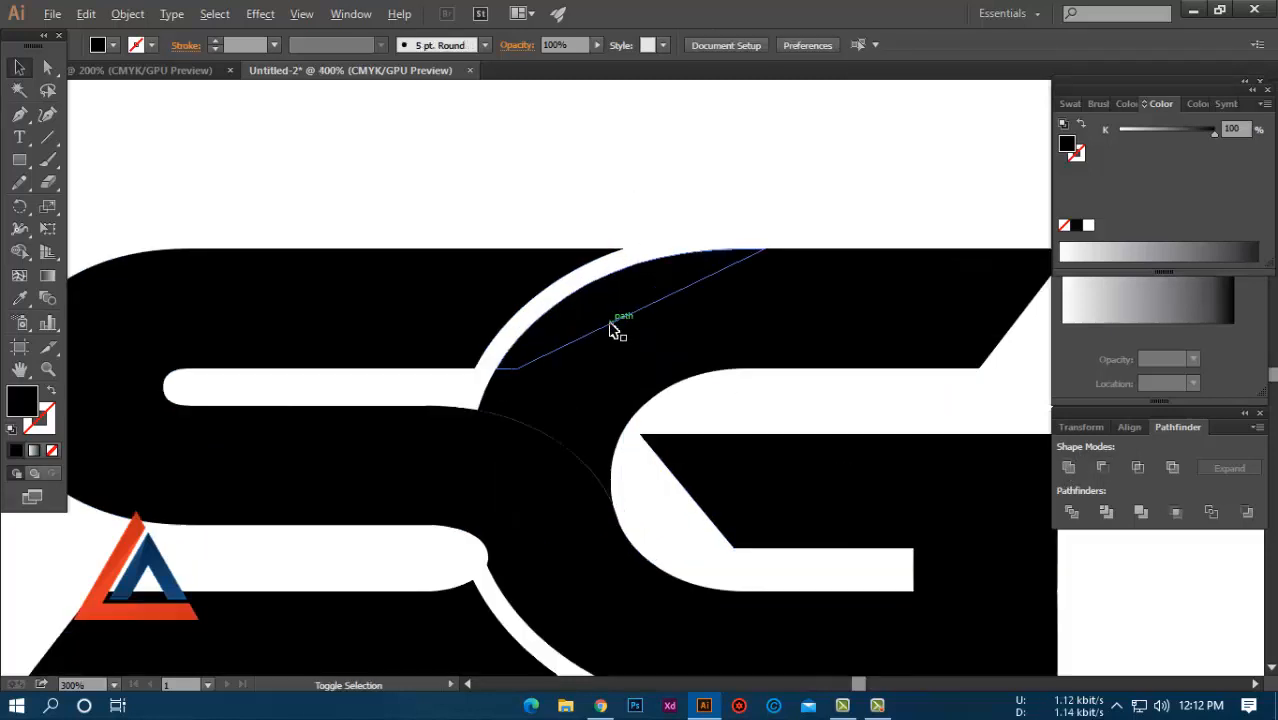
pyautogui.click(595, 302)
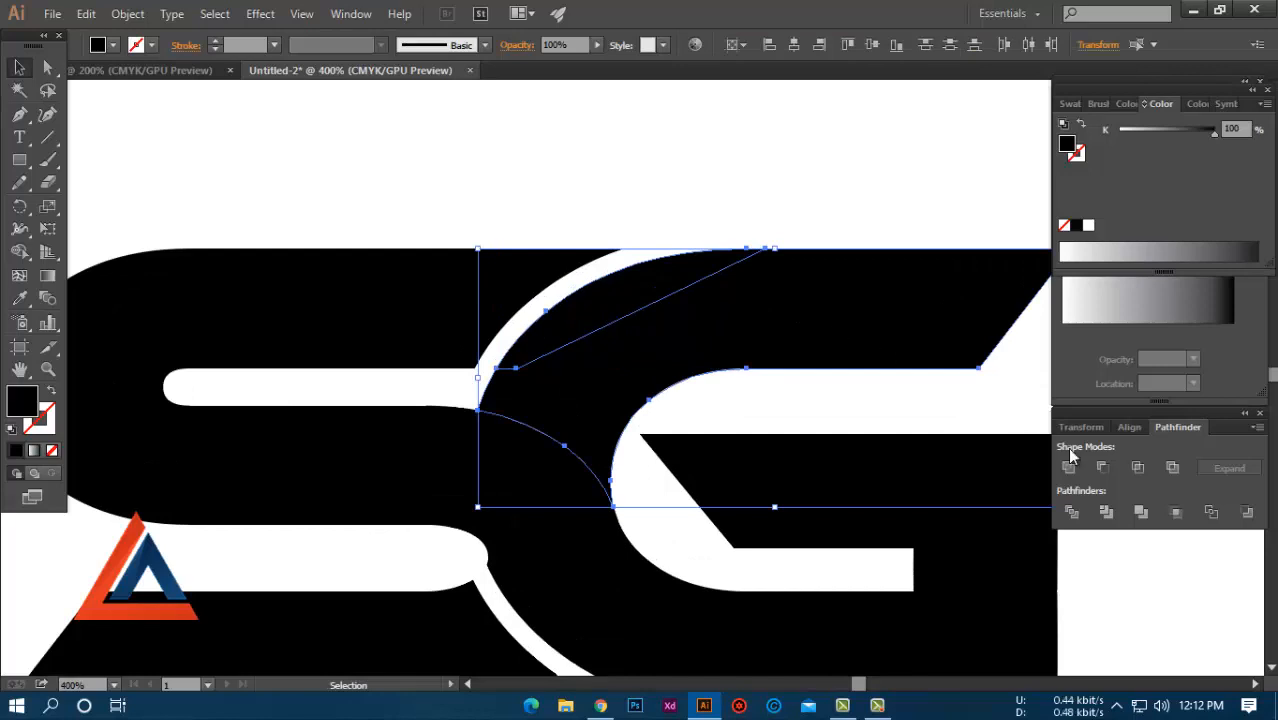
pyautogui.click(630, 135)
# Step: Create an offset path of the joined S-G body at 5 pt with miter joins and miter limit 4
pyautogui.scroll(-3, 650, 140)
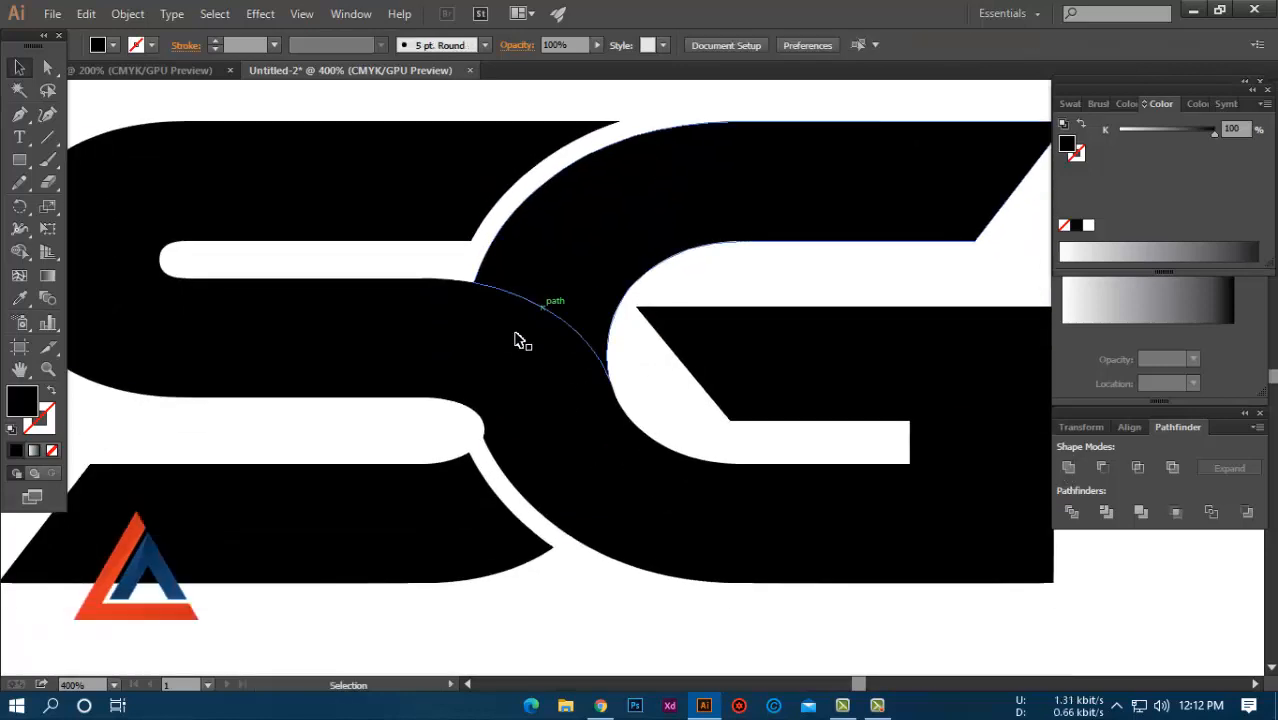
pyautogui.click(518, 341)
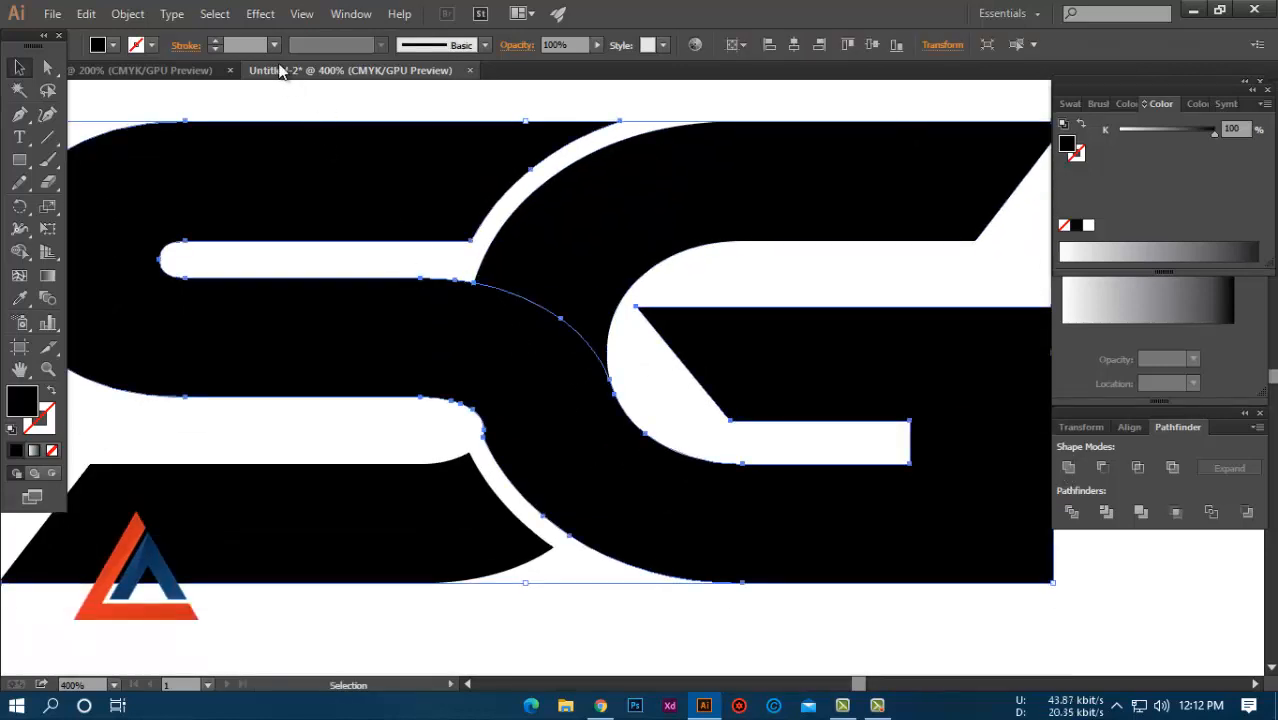
pyautogui.click(130, 13)
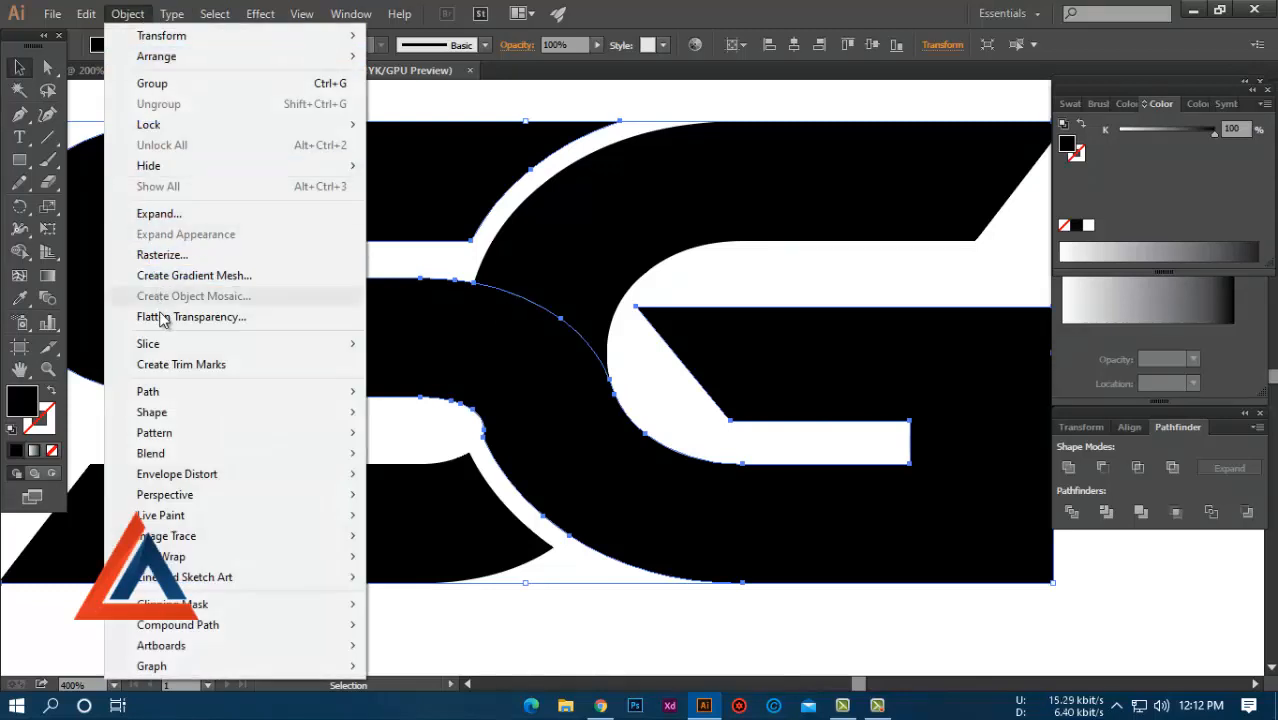
pyautogui.moveTo(308, 398)
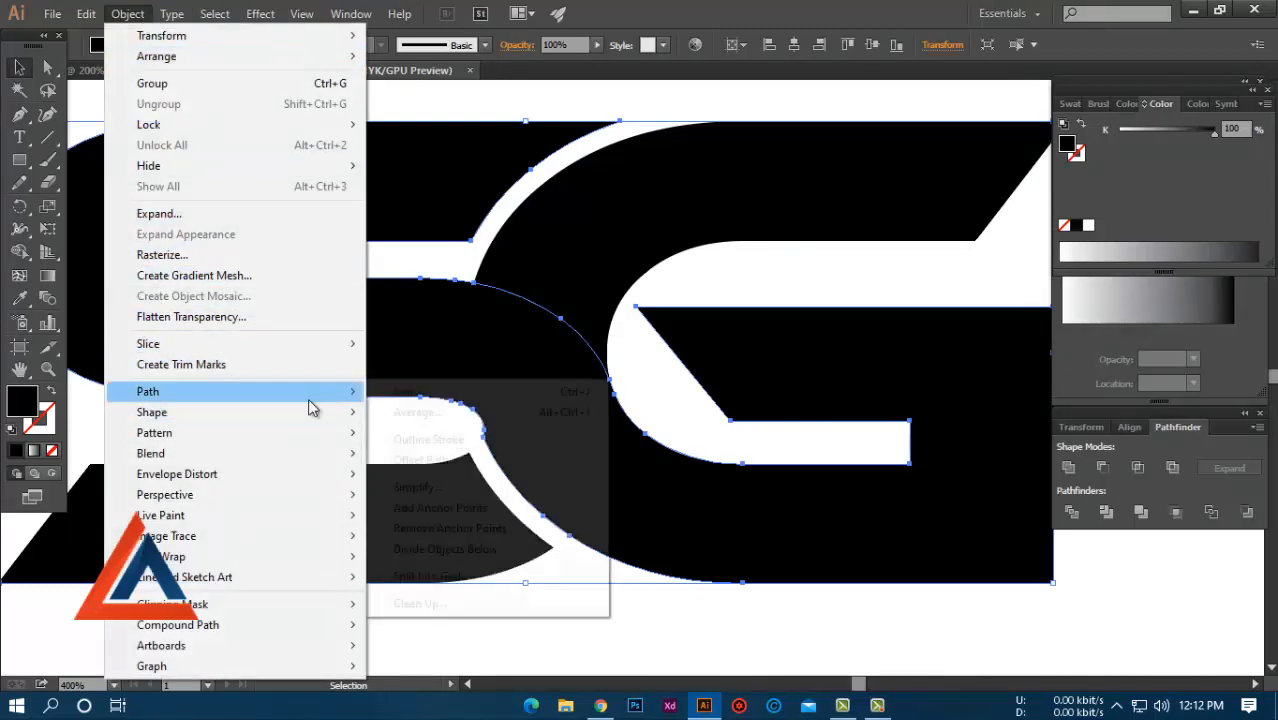
pyautogui.click(440, 459)
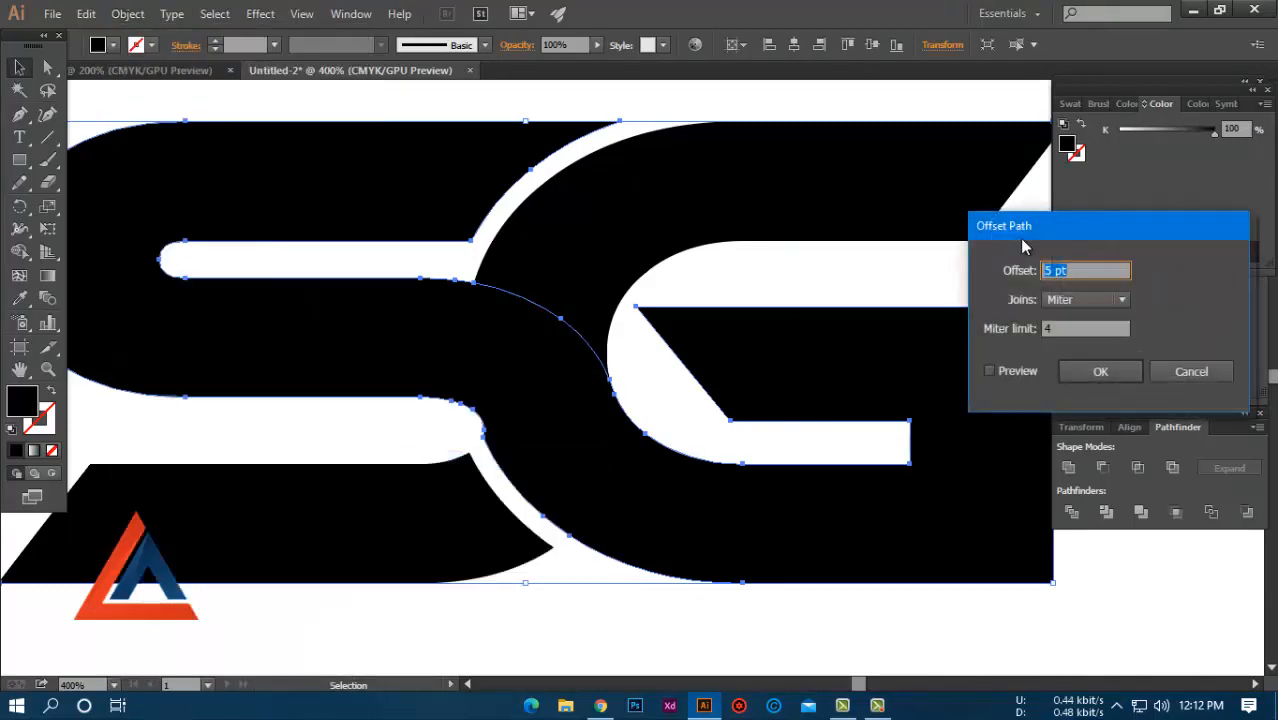
pyautogui.click(990, 370)
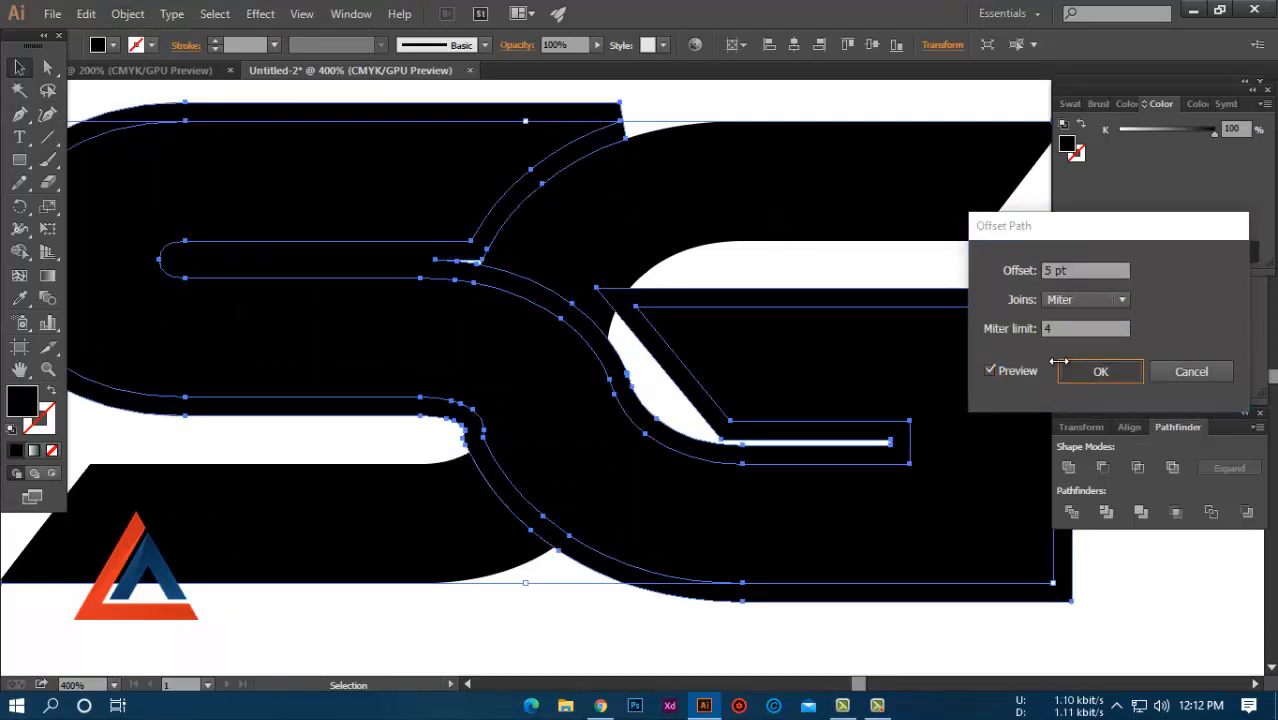
pyautogui.click(1100, 371)
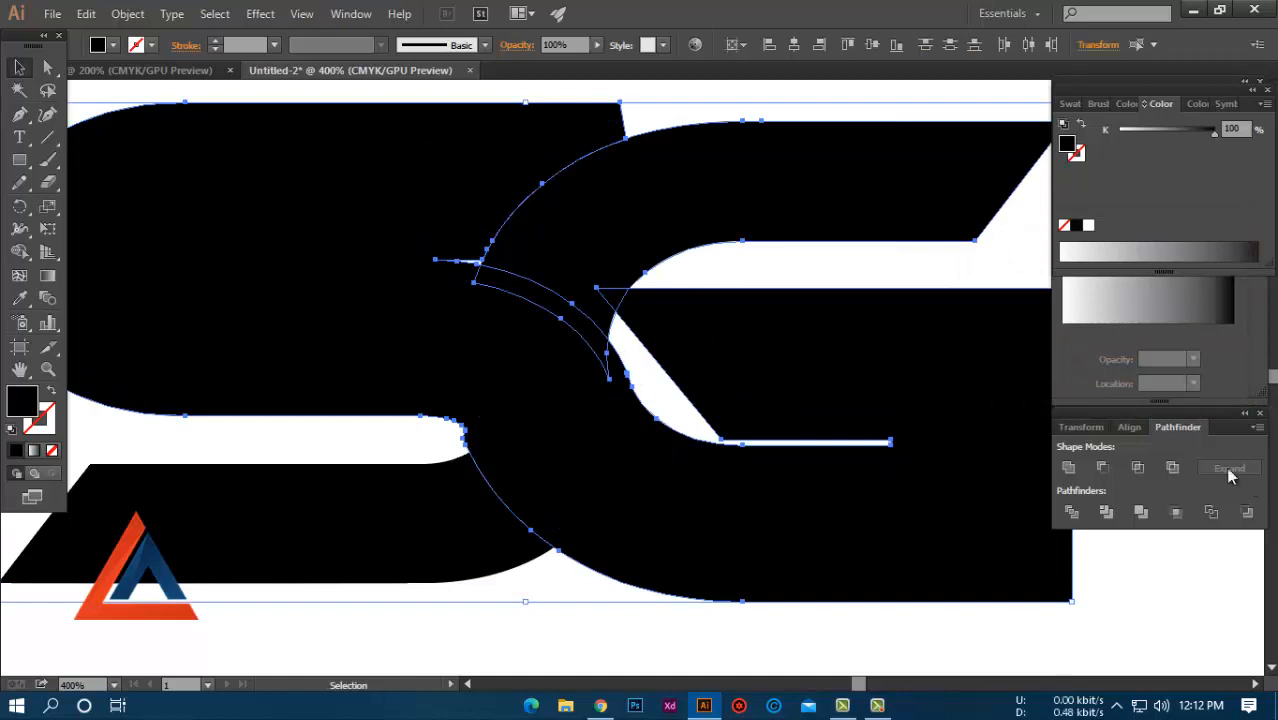
# Step: Divide the G's upper arm with the offset shape, ungroup the pieces and delete the excess to leave a gap at the crossing
pyautogui.click(1070, 511)
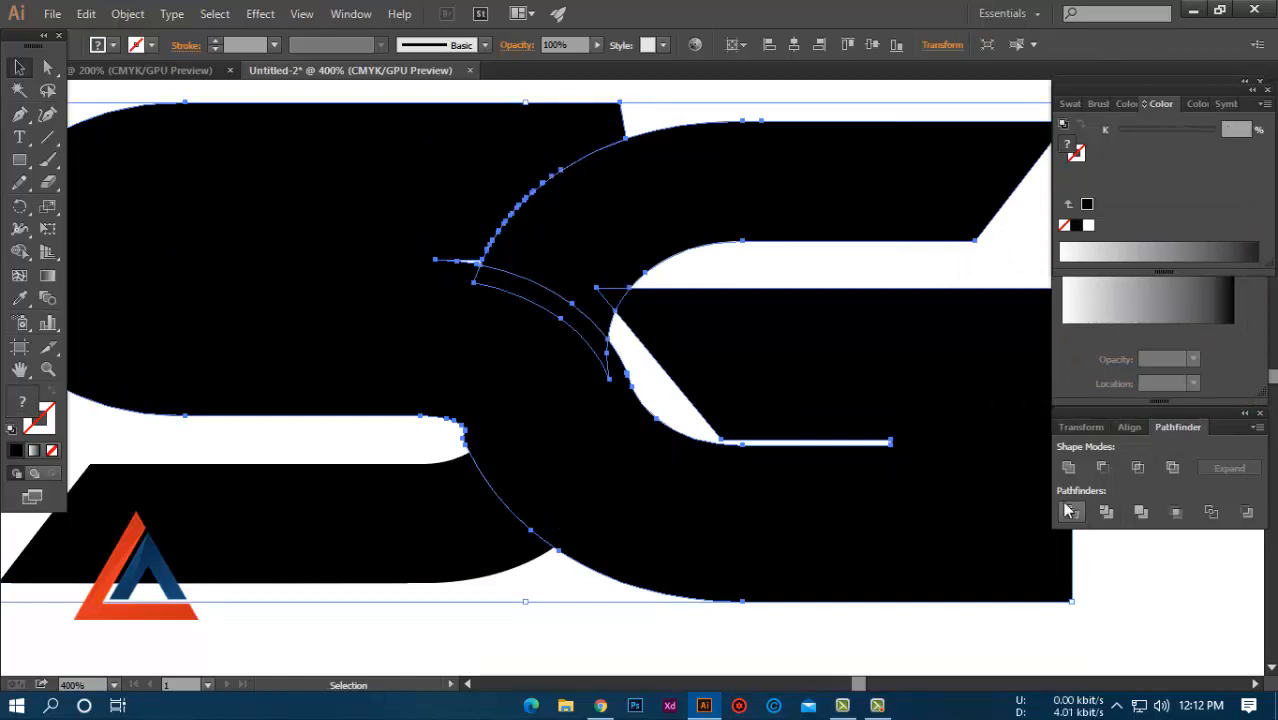
pyautogui.rightClick(604, 311)
pyautogui.click(660, 411)
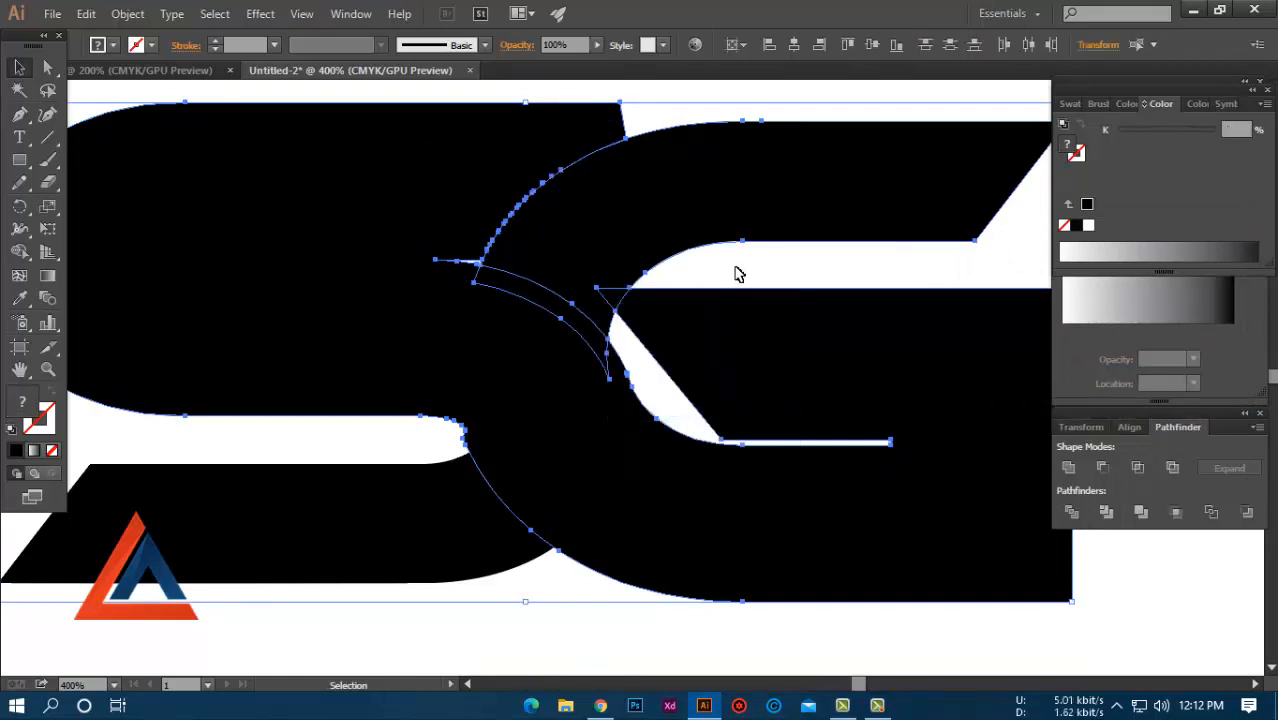
pyautogui.click(736, 274)
pyautogui.moveTo(618, 349)
pyautogui.mouseDown()
pyautogui.moveTo(608, 330)
pyautogui.moveTo(618, 372)
pyautogui.mouseUp()
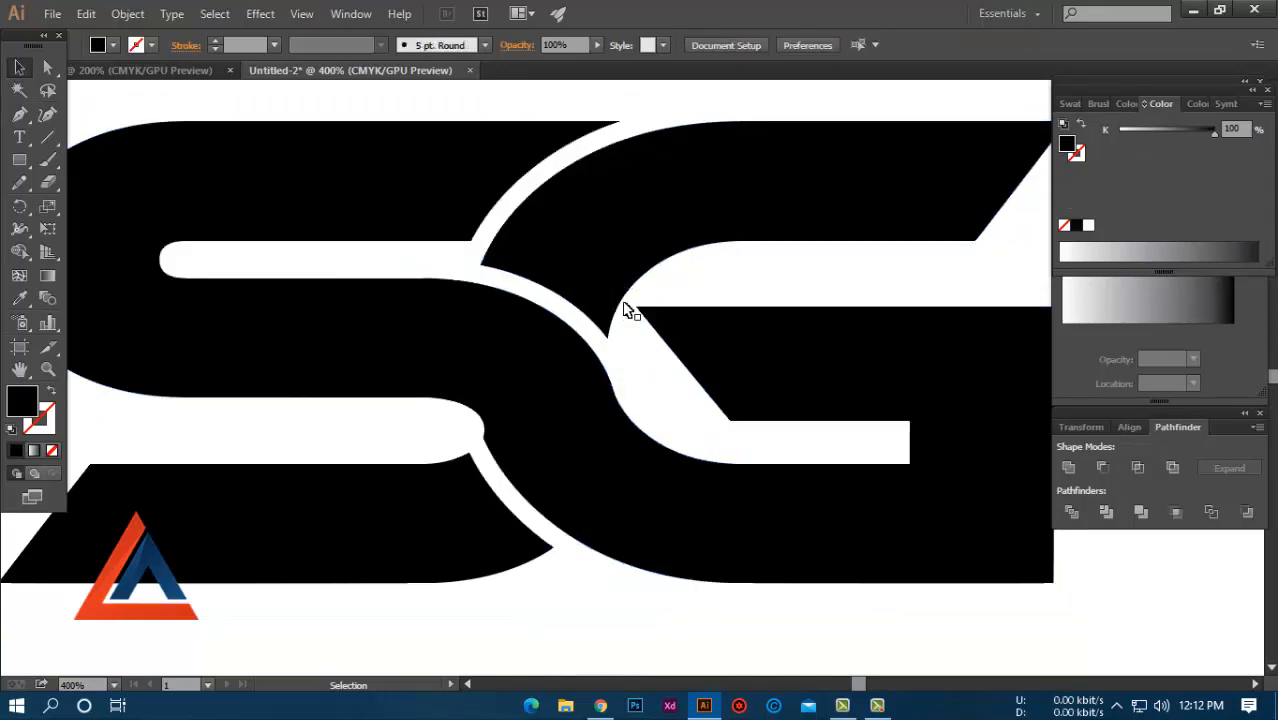
pyautogui.click(620, 303)
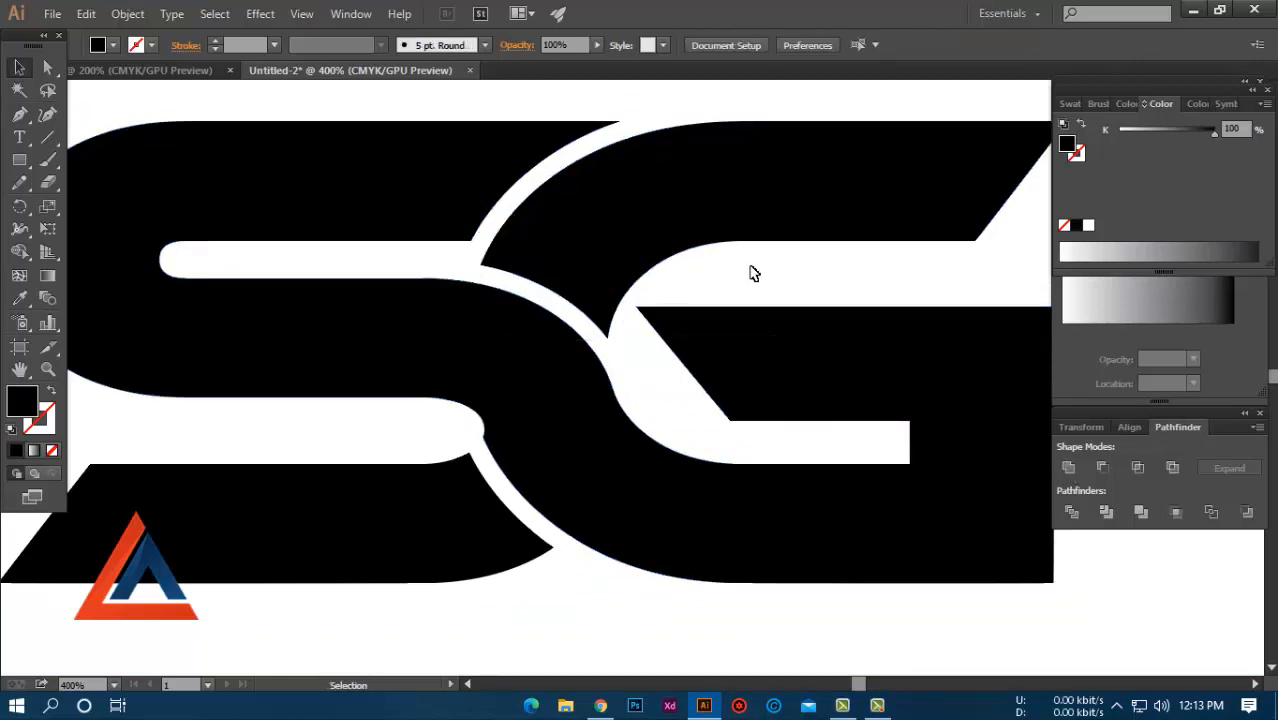
pyautogui.scroll(-1, 753, 273)
pyautogui.moveTo(750, 271); pyautogui.dragTo(531, 311)
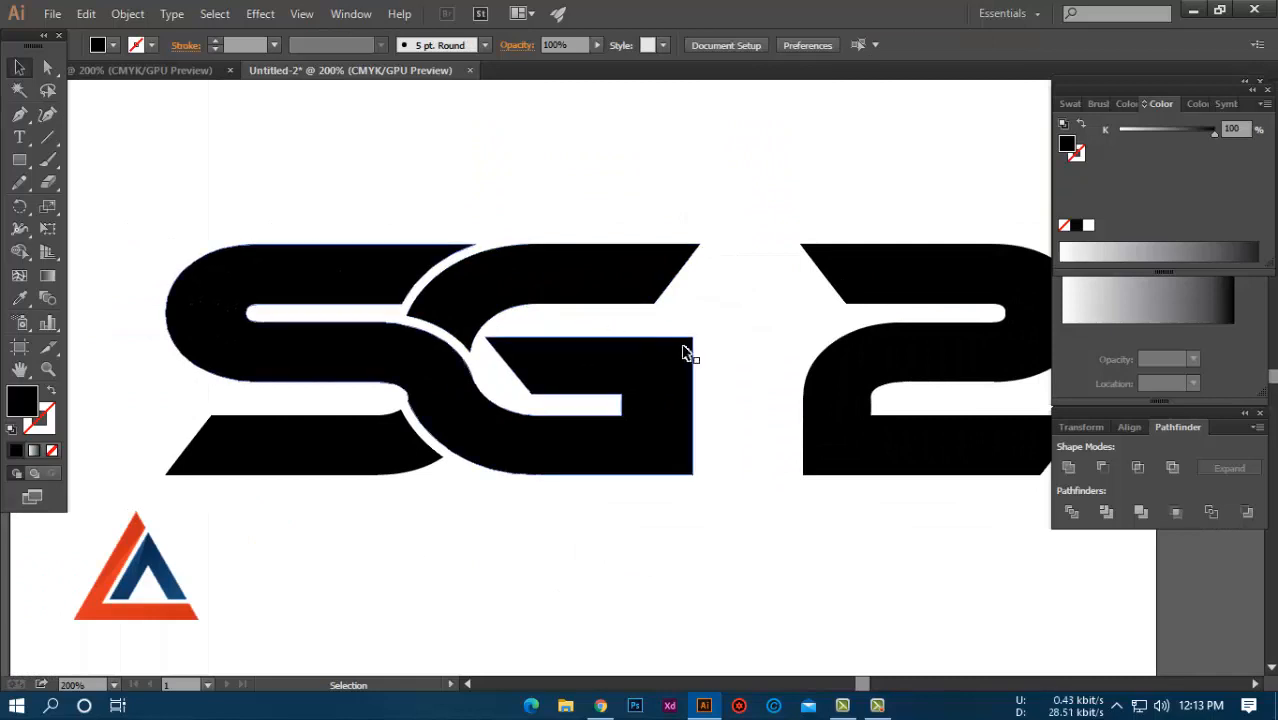
# Step: Offset the joined S-G body by 5 pt with miter joins and miter limit 4 as a spacing reference beside the G
pyautogui.scroll(1, 697, 364)
pyautogui.click(693, 358)
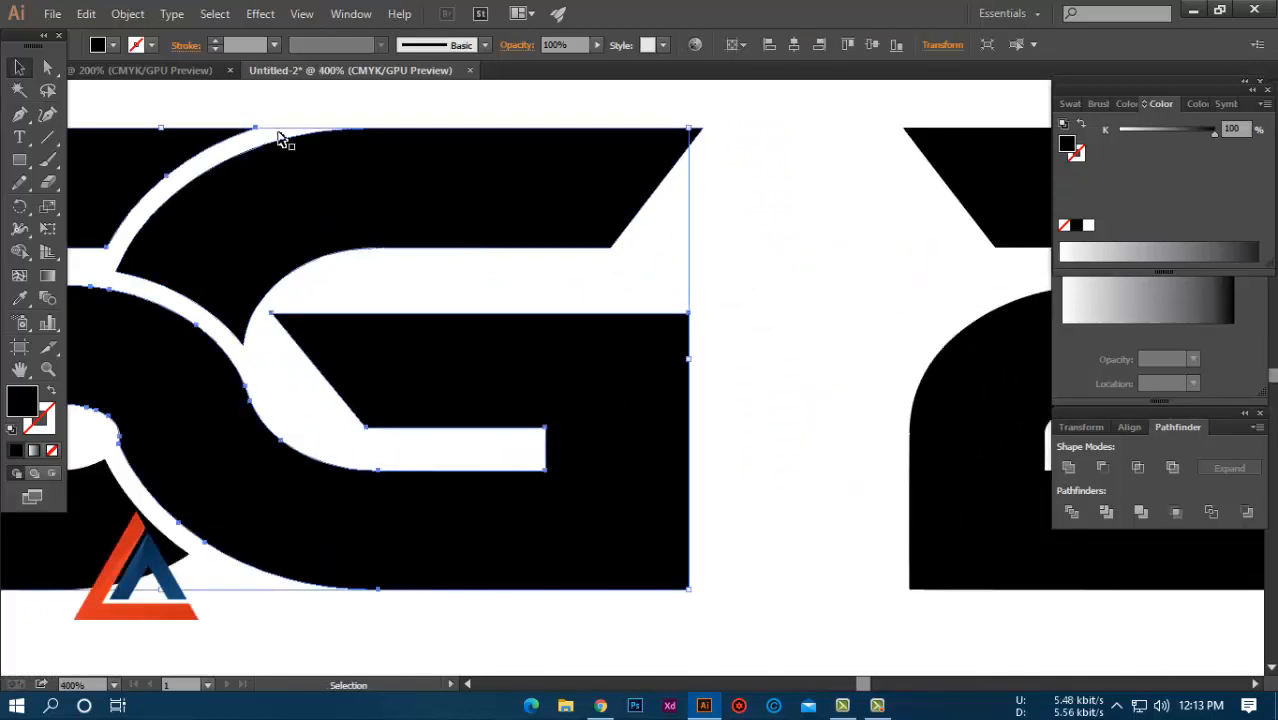
pyautogui.click(128, 13)
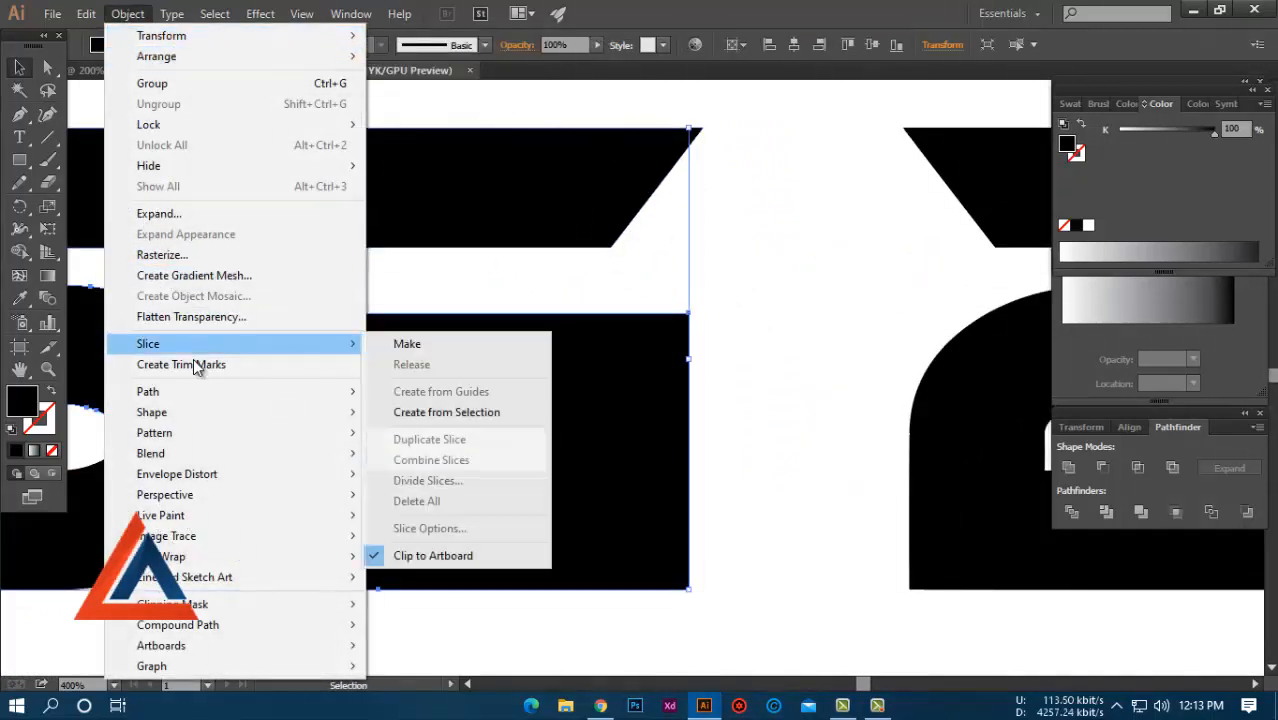
pyautogui.moveTo(235, 403)
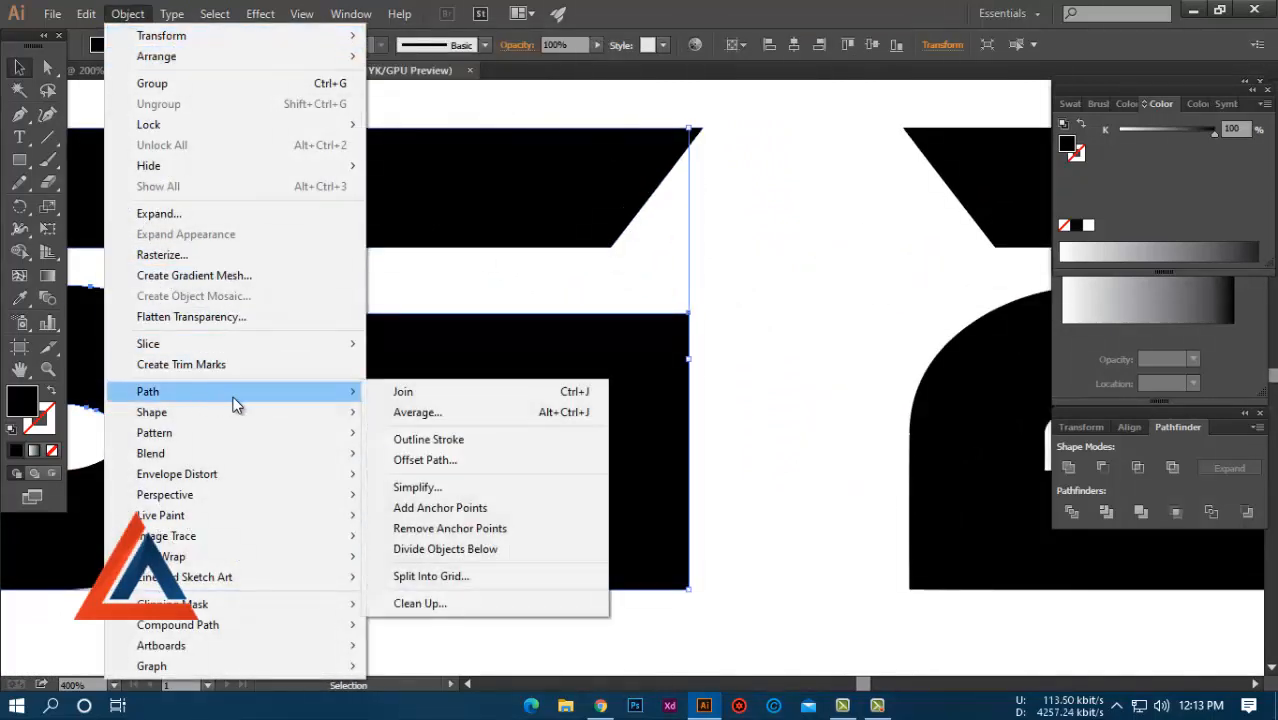
pyautogui.click(445, 461)
pyautogui.click(1101, 371)
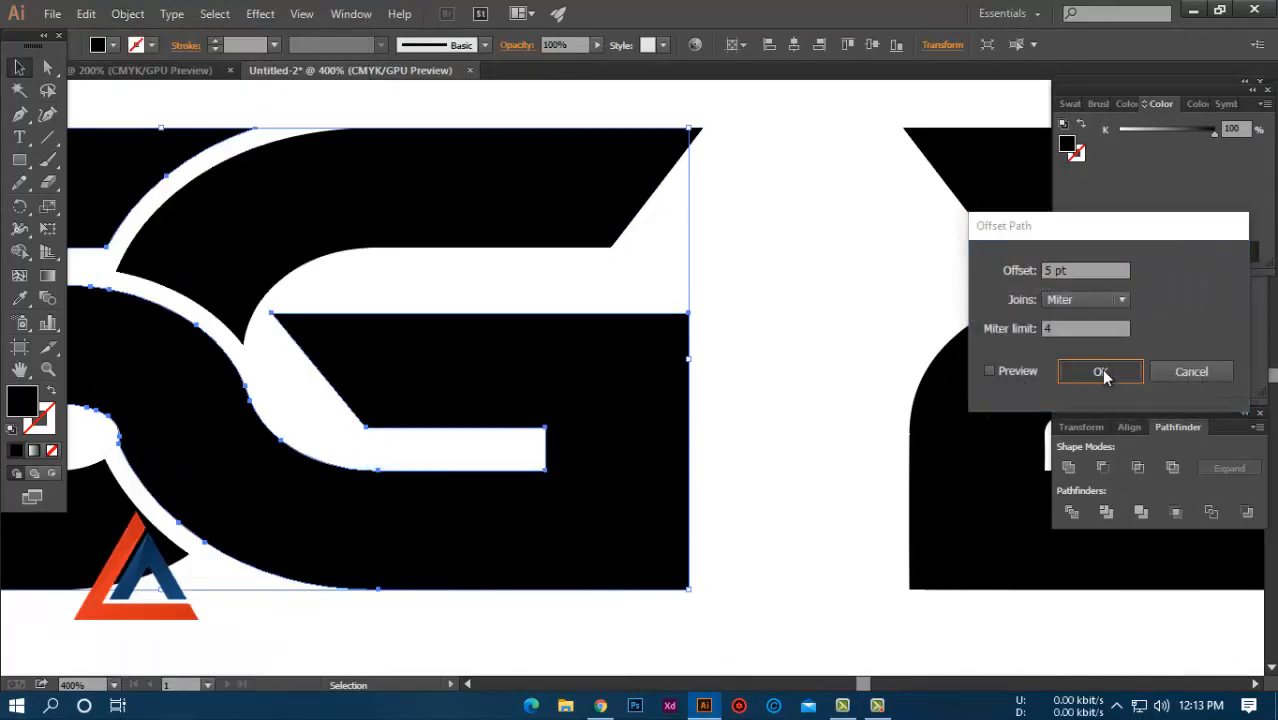
# Step: Show the rulers, place a vertical guide on the offset's outer edge beside the G, and remove the offset shape
pyautogui.click(757, 529)
pyautogui.hotkey('ctrl', 'r')
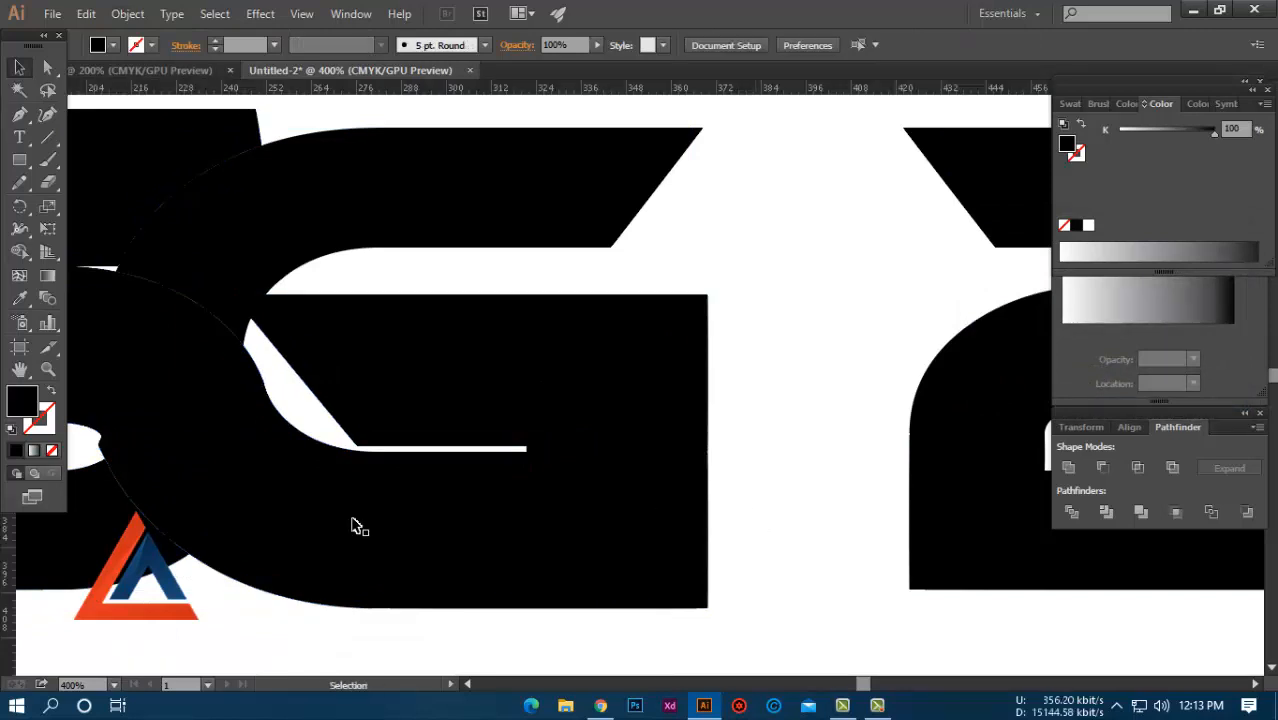
pyautogui.moveTo(48, 594); pyautogui.dragTo(708, 514)
pyautogui.click(693, 348)
pyautogui.click(703, 346)
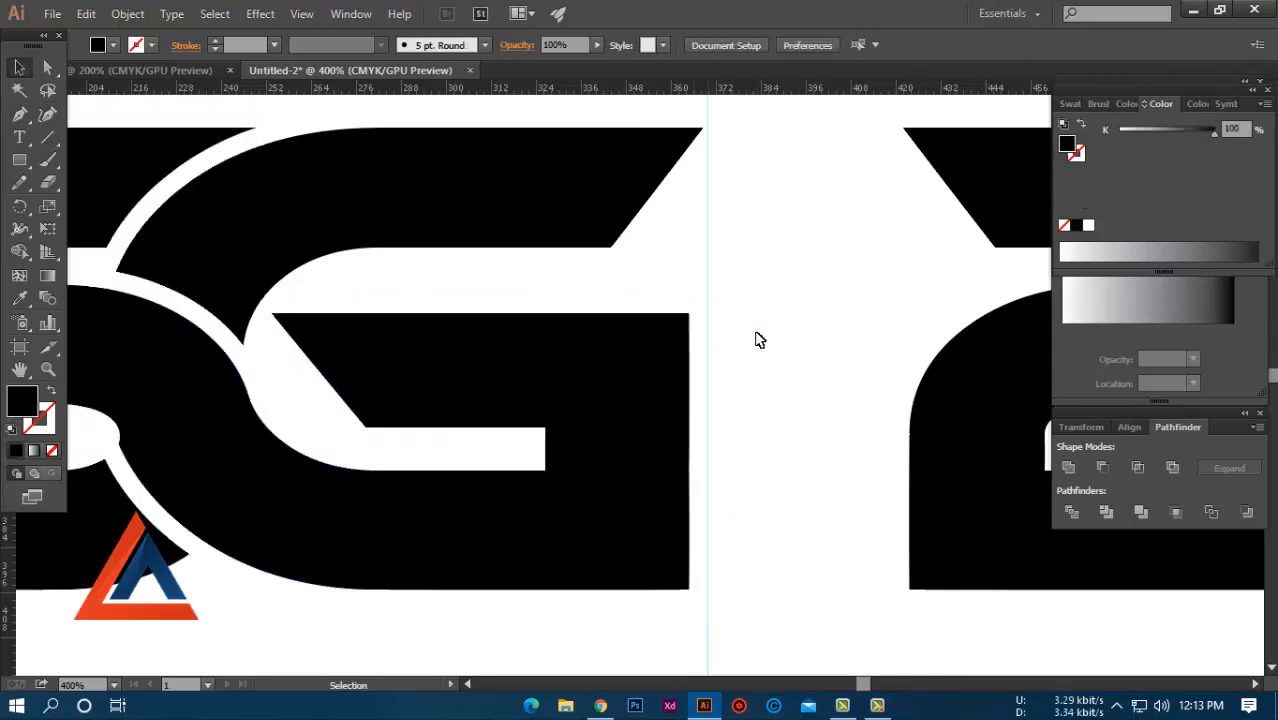
# Step: Move the 2 next to the G and align the vertical edge of its base exactly with the guide
pyautogui.scroll(-2, 757, 340)
pyautogui.moveTo(759, 334); pyautogui.dragTo(732, 390)
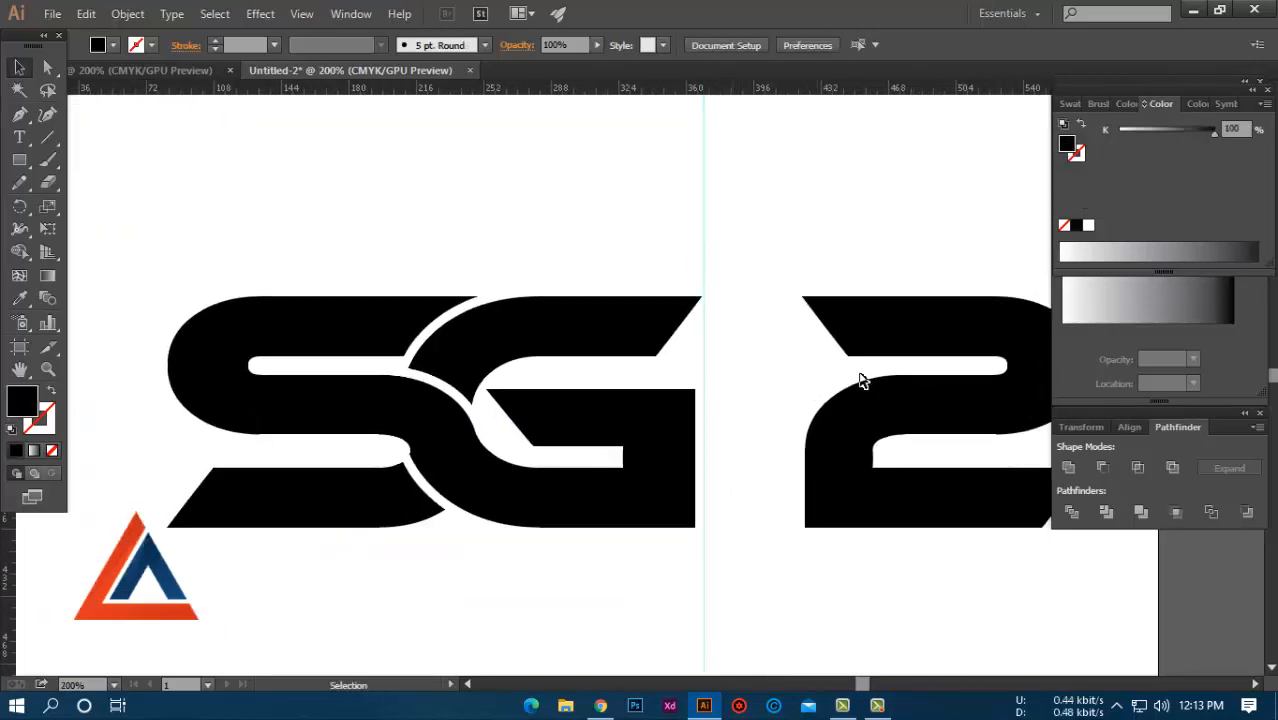
pyautogui.keyDown('shift'); pyautogui.click(918, 333); pyautogui.keyUp('shift')
pyautogui.keyDown('shift'); pyautogui.click(921, 331); pyautogui.keyUp('shift')
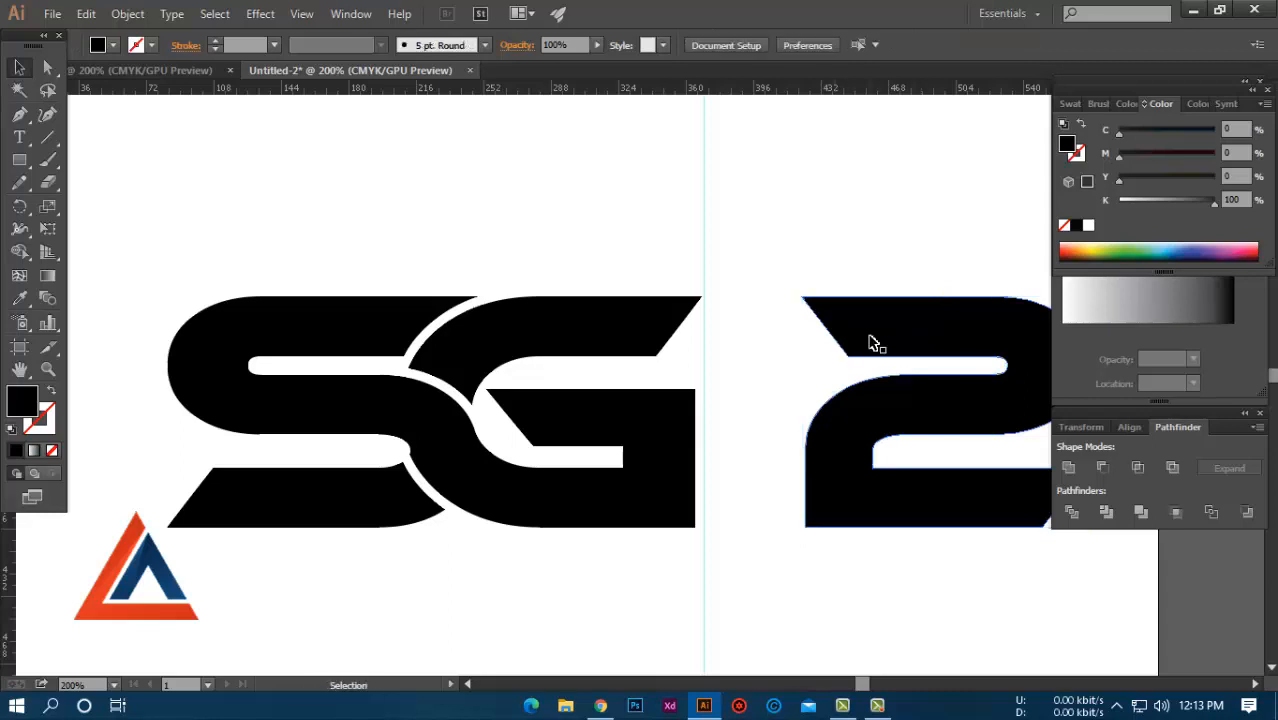
pyautogui.click(872, 342)
pyautogui.moveTo(925, 336); pyautogui.dragTo(829, 343)
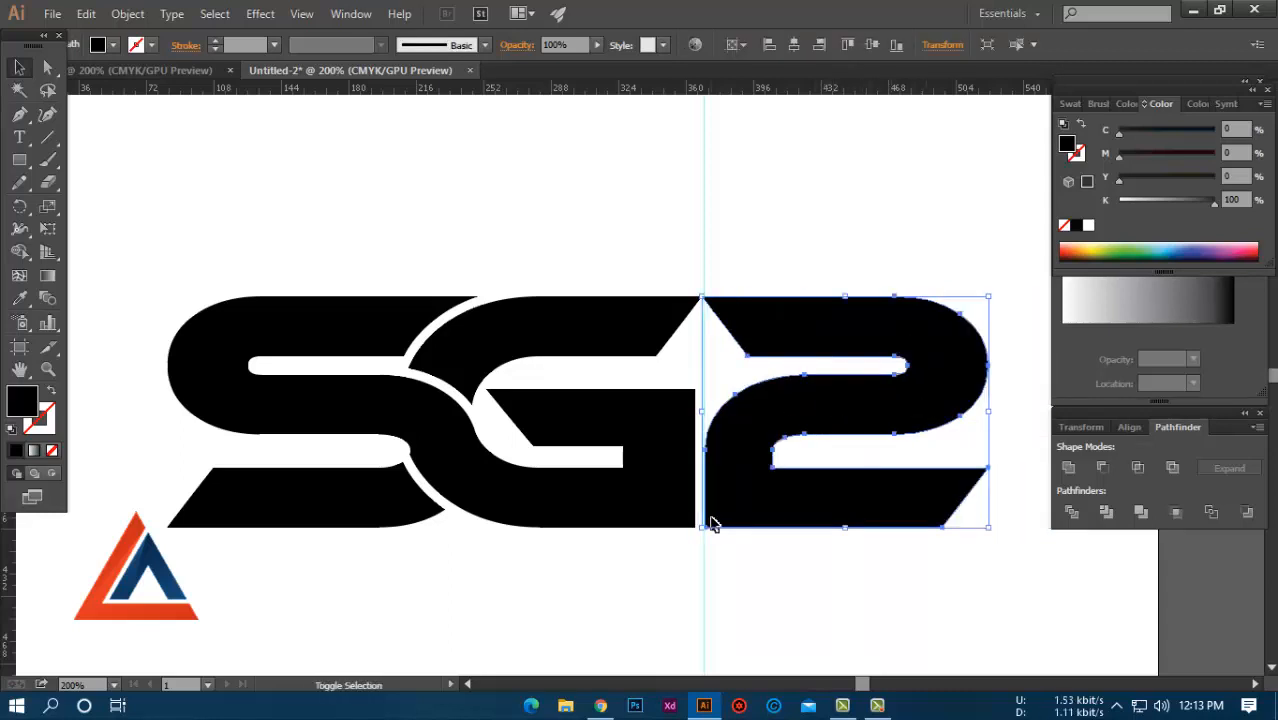
pyautogui.scroll(10, 713, 522)
pyautogui.scroll(4, 648, 372)
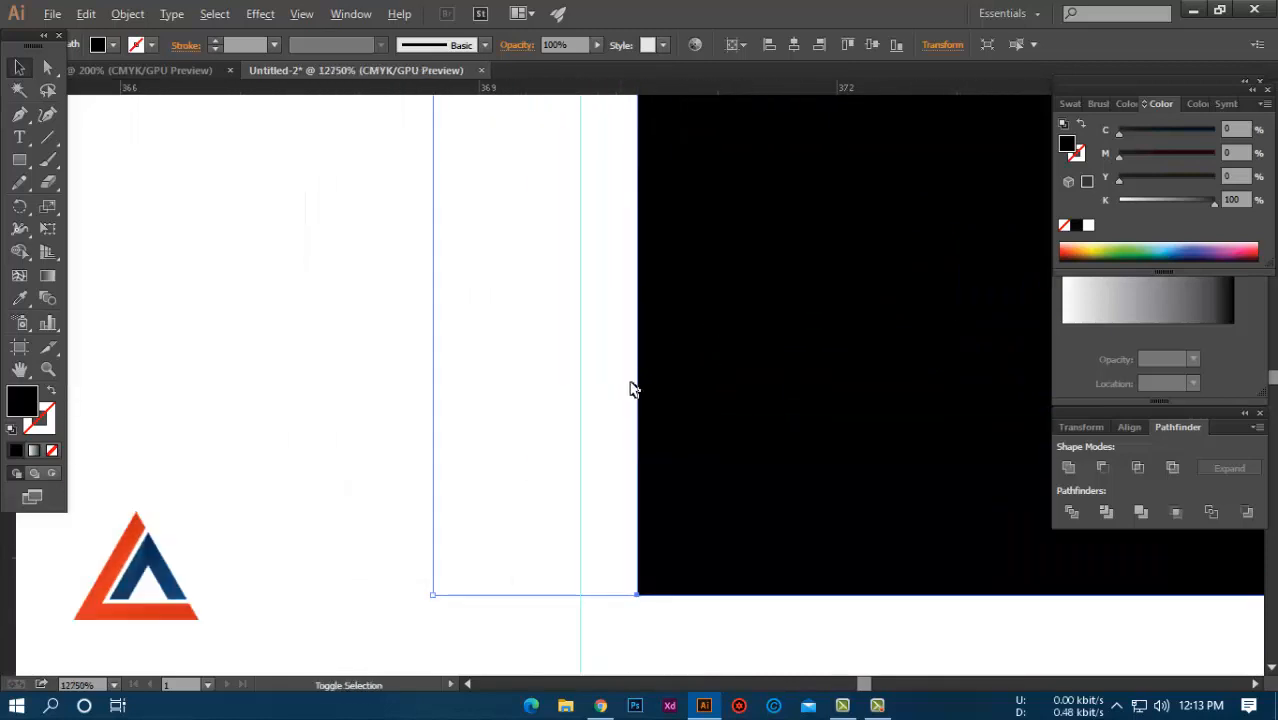
pyautogui.moveTo(693, 470); pyautogui.dragTo(642, 466)
pyautogui.scroll(-15, 642, 466)
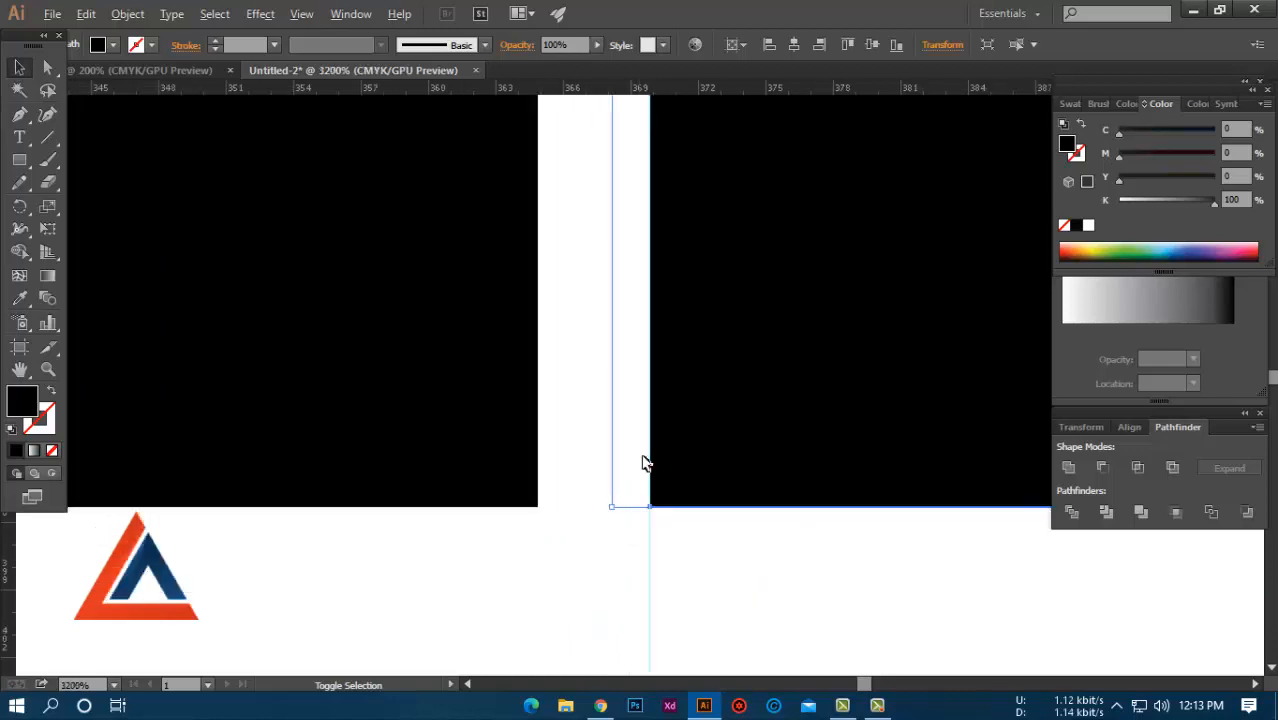
pyautogui.click(657, 216)
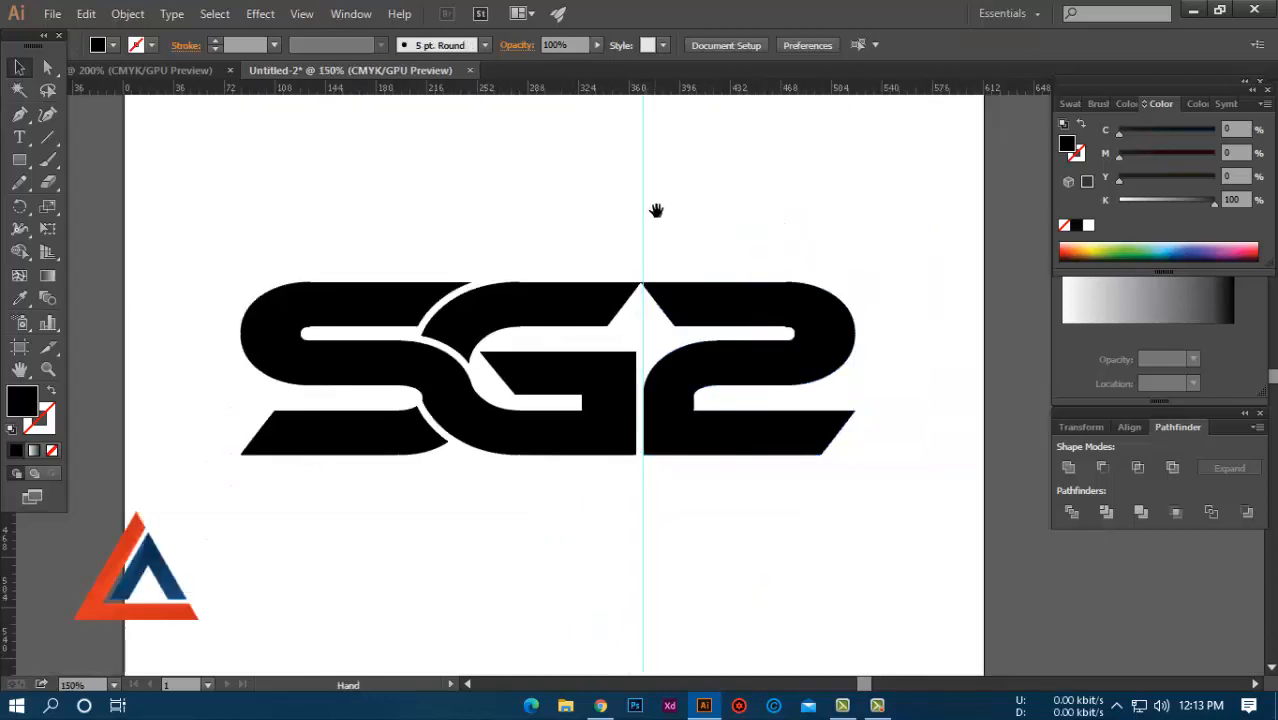
# Step: Extend the 2's upper arm over the G's arm by moving its two slanted end anchor points horizontally toward the S
pyautogui.moveTo(656, 210); pyautogui.dragTo(672, 264)
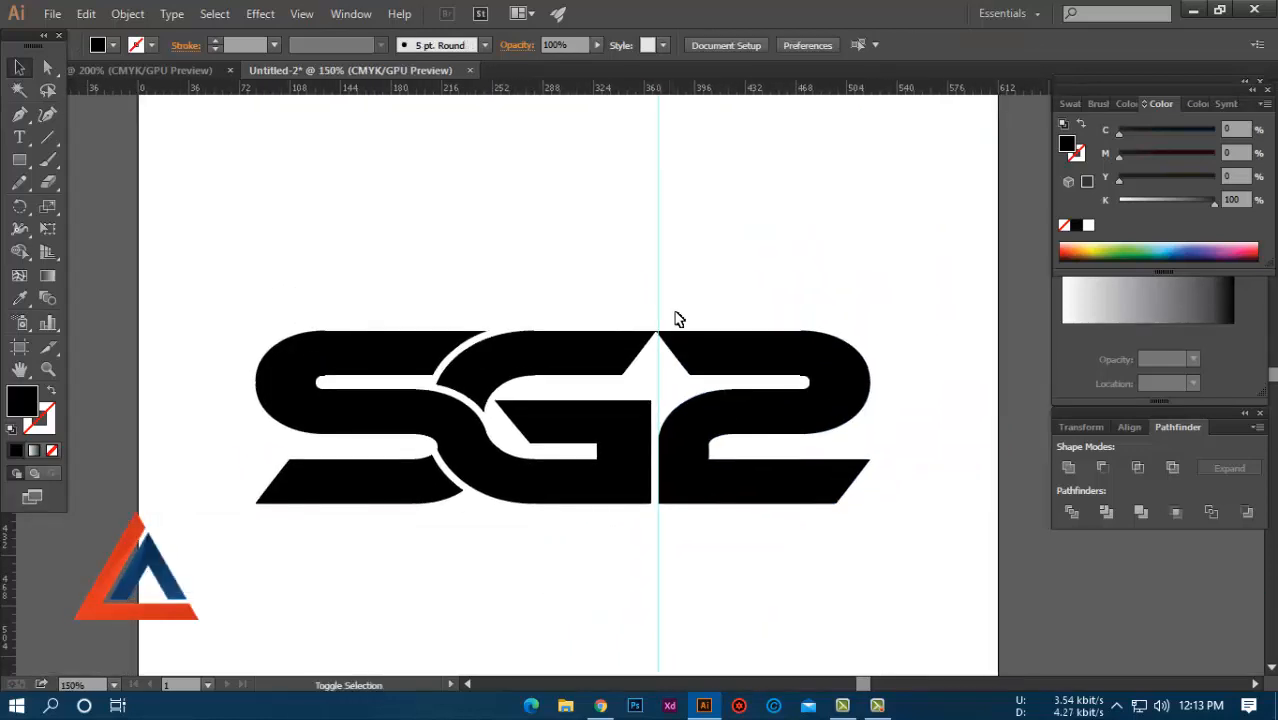
pyautogui.scroll(1, 664, 334)
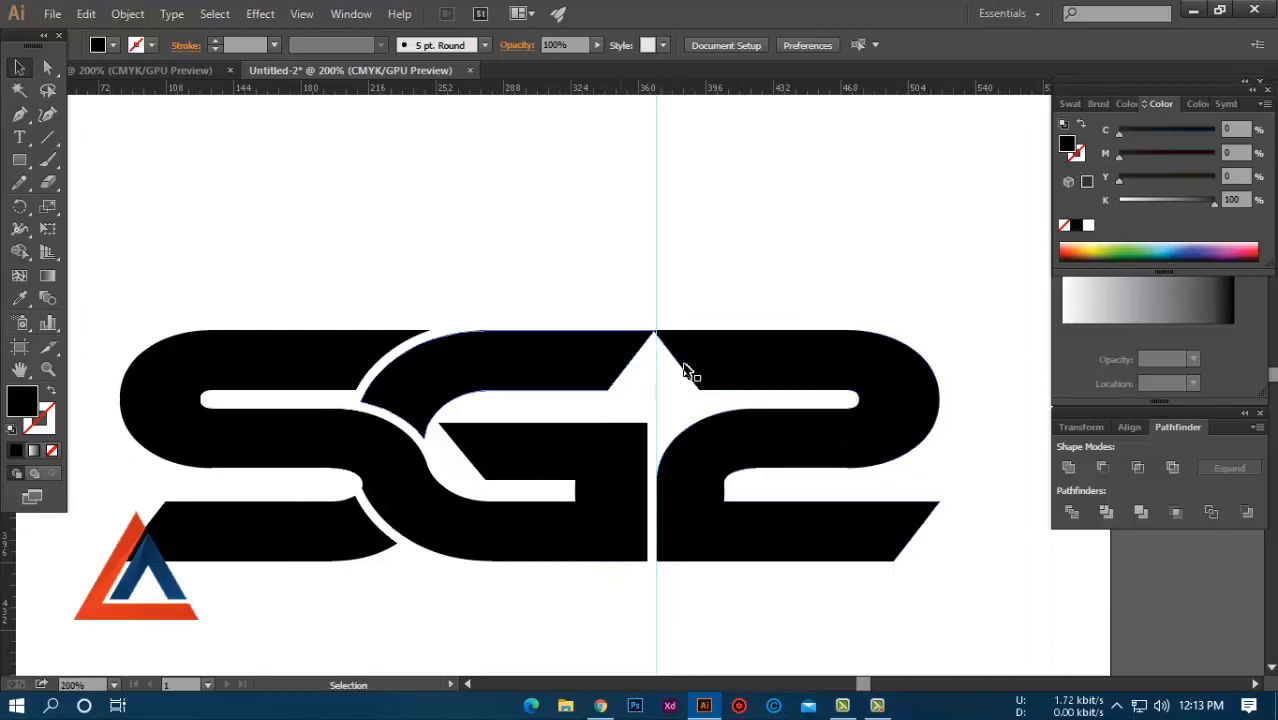
pyautogui.click(689, 368)
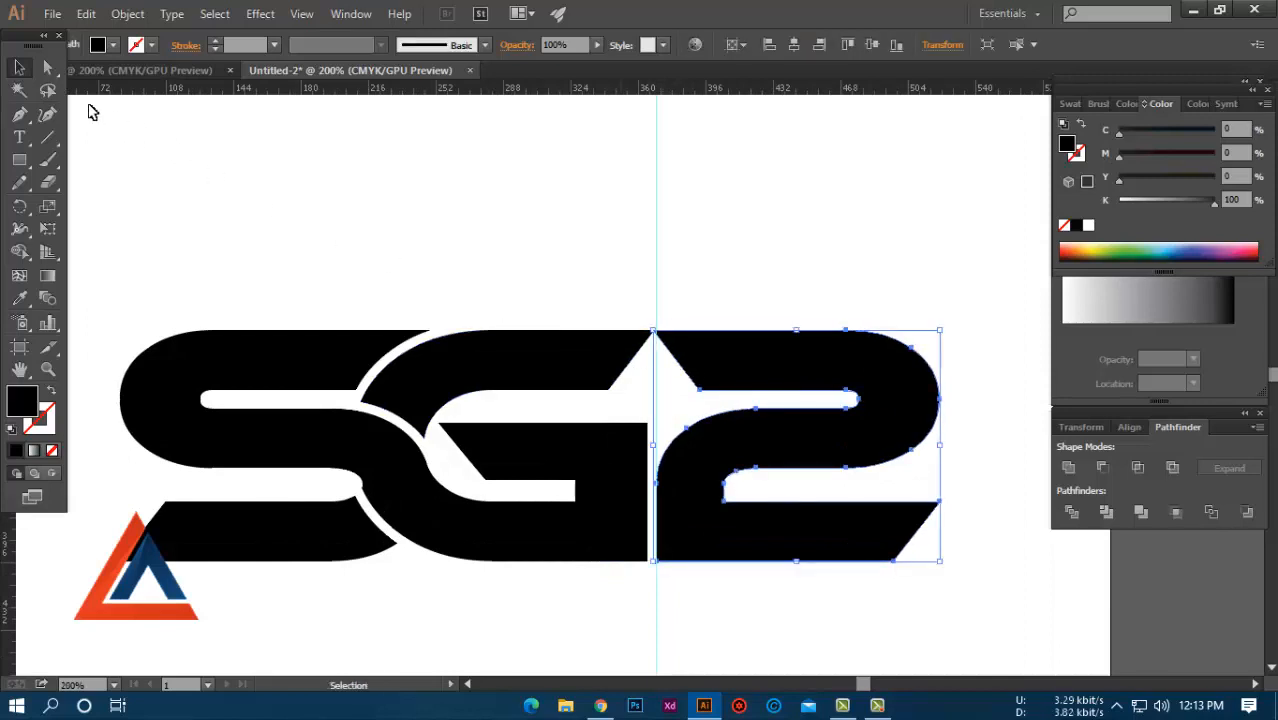
pyautogui.click(47, 67)
pyautogui.scroll(1, 665, 348)
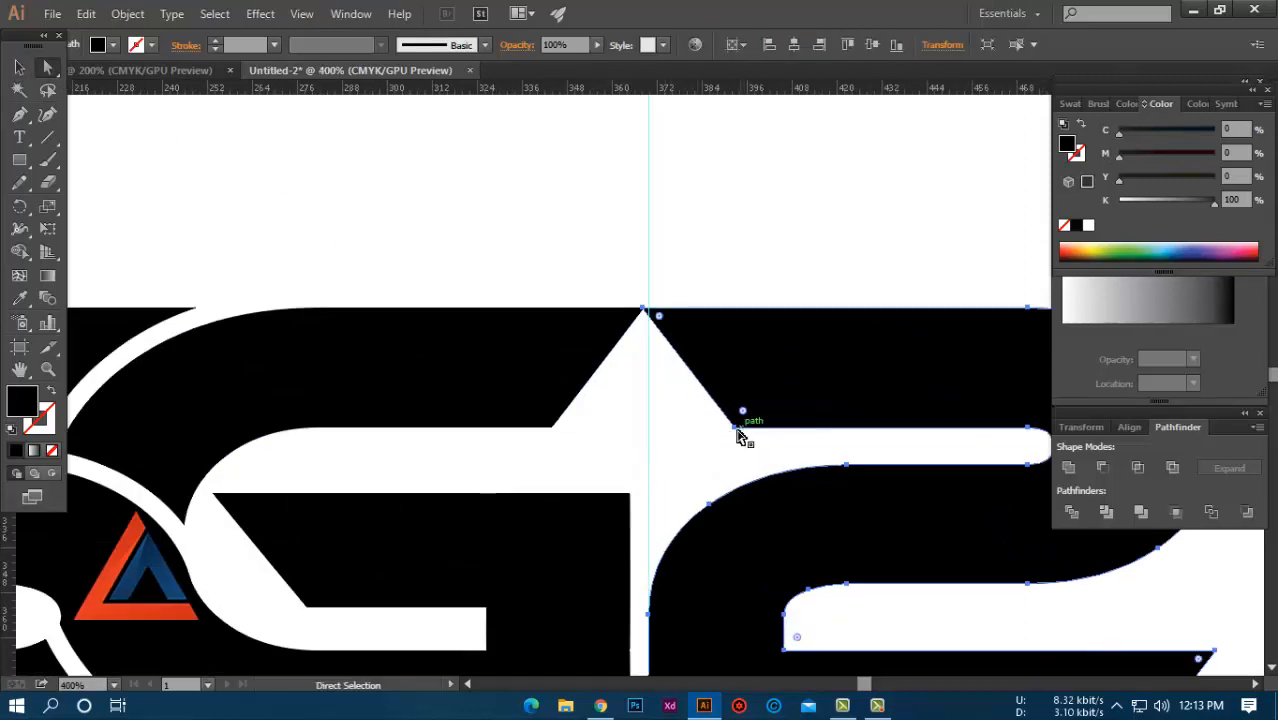
pyautogui.moveTo(737, 430); pyautogui.dragTo(400, 427)
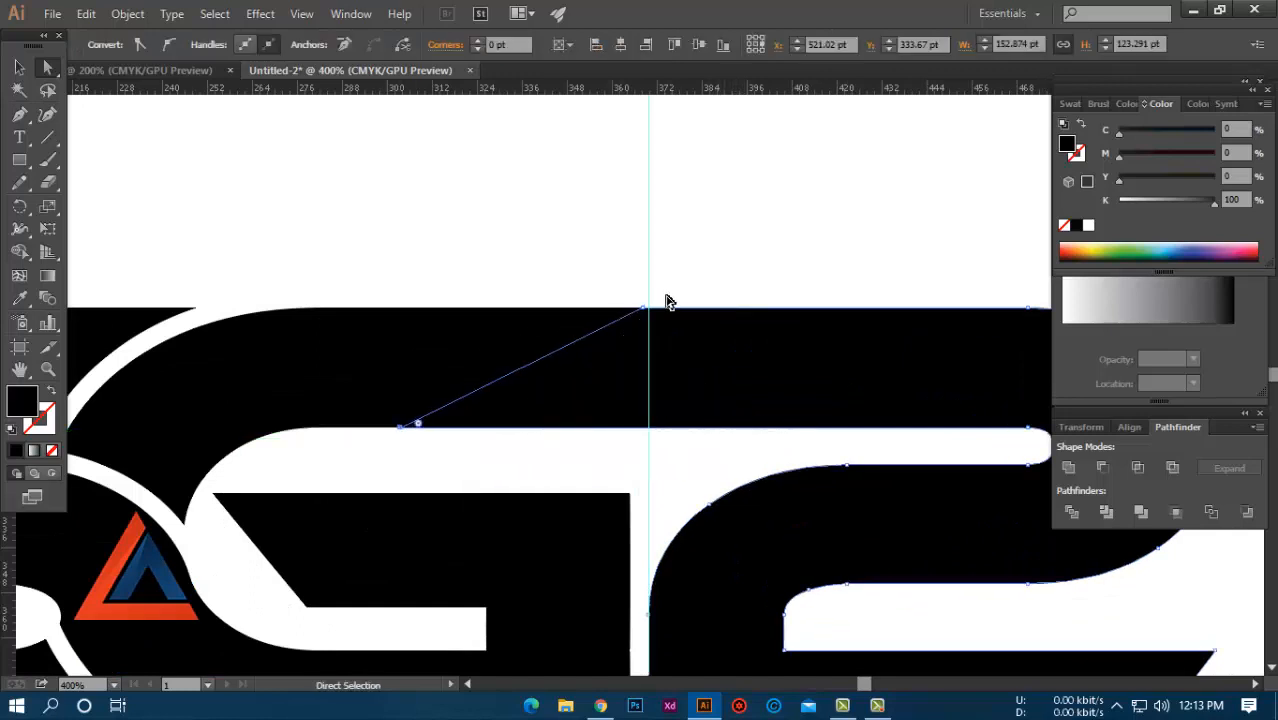
pyautogui.moveTo(646, 308); pyautogui.dragTo(395, 310)
pyautogui.click(19, 67)
pyautogui.click(704, 286)
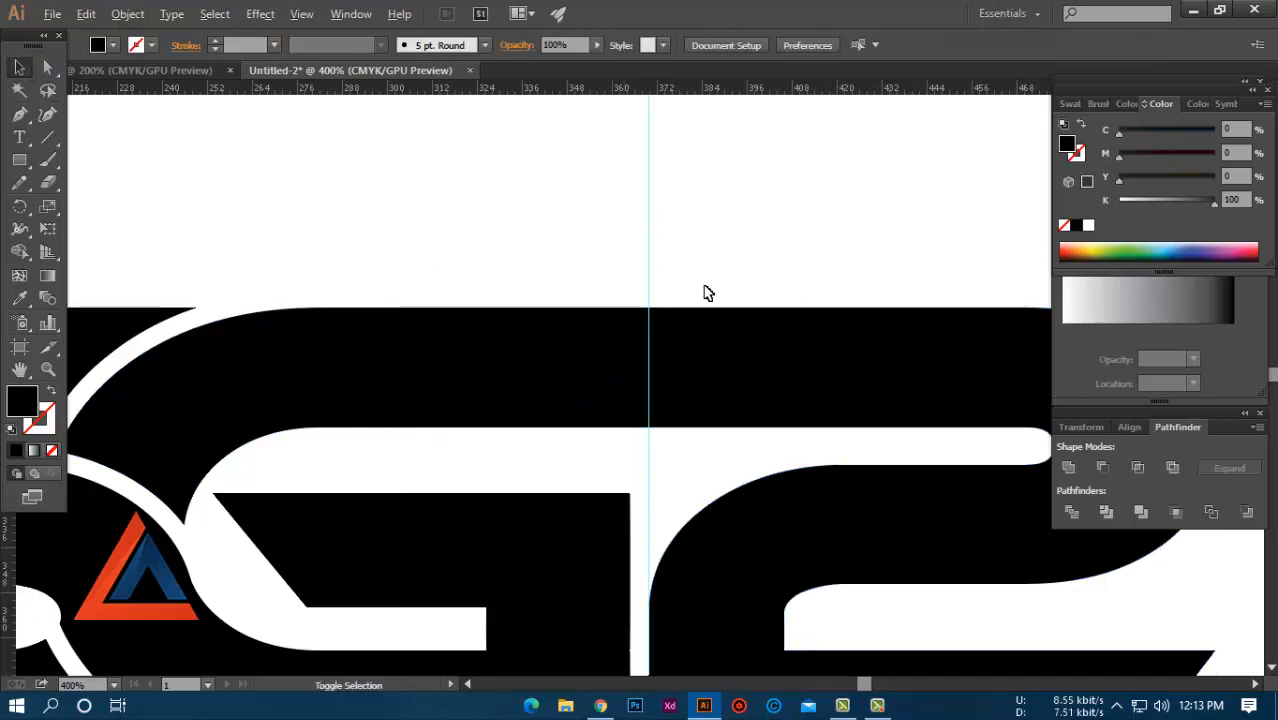
# Step: Delete the vertical guide between the G and the 2
pyautogui.hotkey('ctrl', '0')
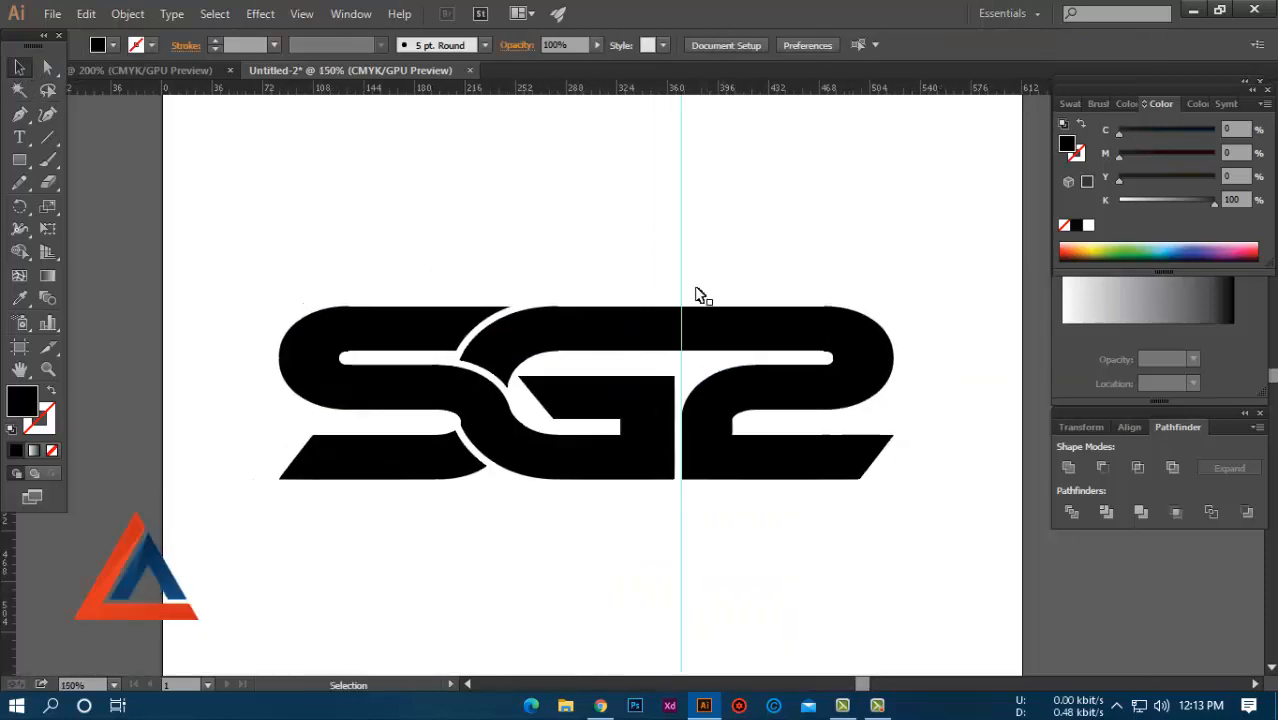
pyautogui.moveTo(662, 248); pyautogui.dragTo(705, 264)
pyautogui.press('Delete')
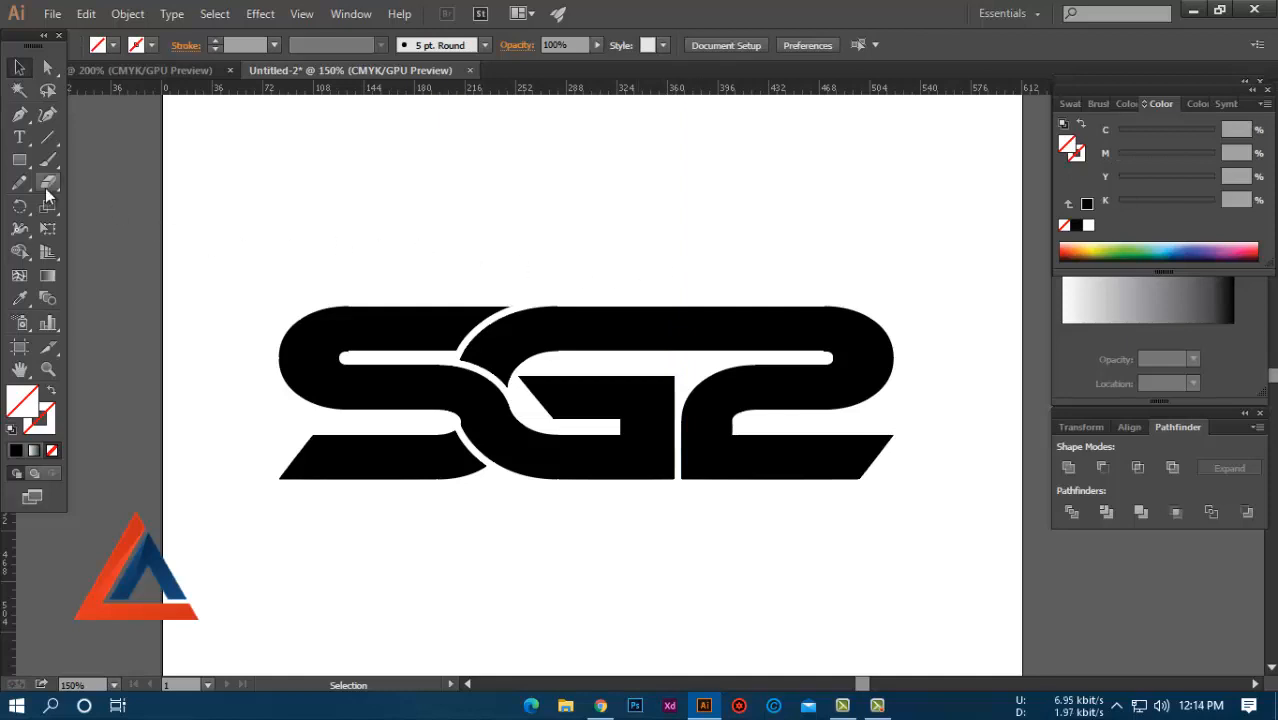
# Step: Draw a 45° diagonal line about 89 pt wide and high above the lettering with a black 7 pt stroke
pyautogui.click(19, 160)
pyautogui.moveTo(476, 152); pyautogui.dragTo(476, 246)
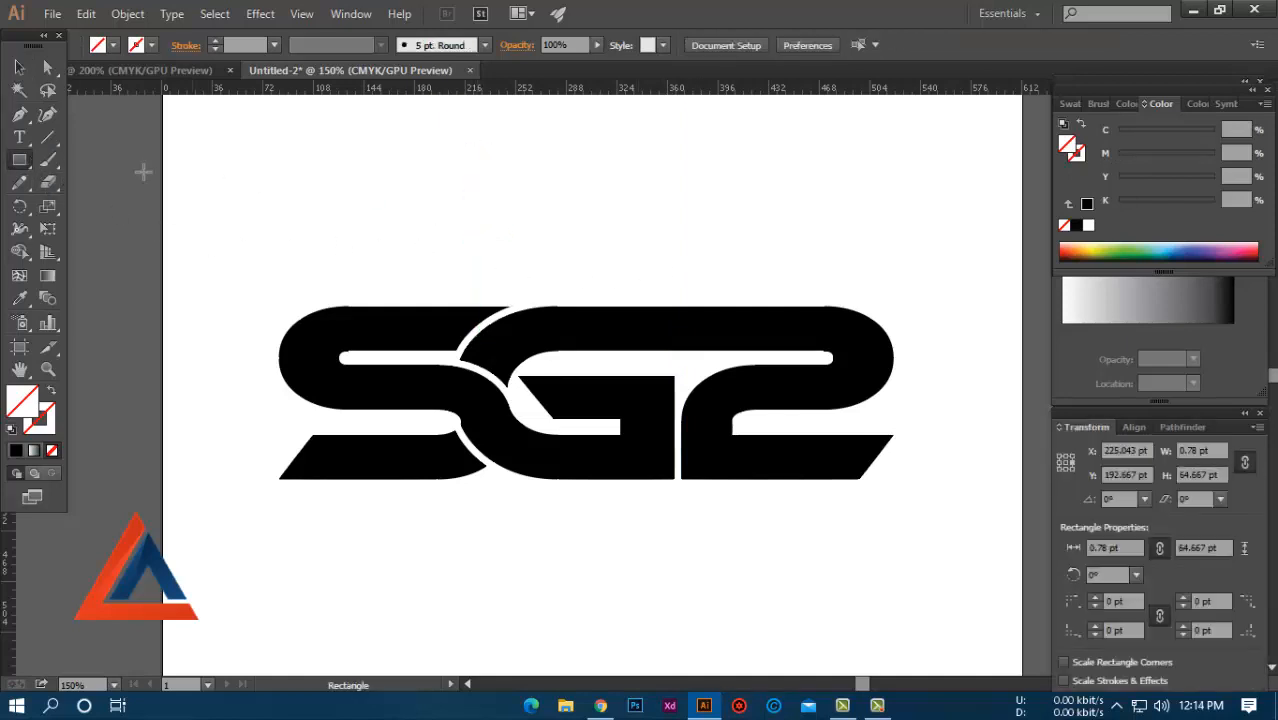
pyautogui.click(47, 137)
pyautogui.moveTo(577, 170); pyautogui.dragTo(478, 318)
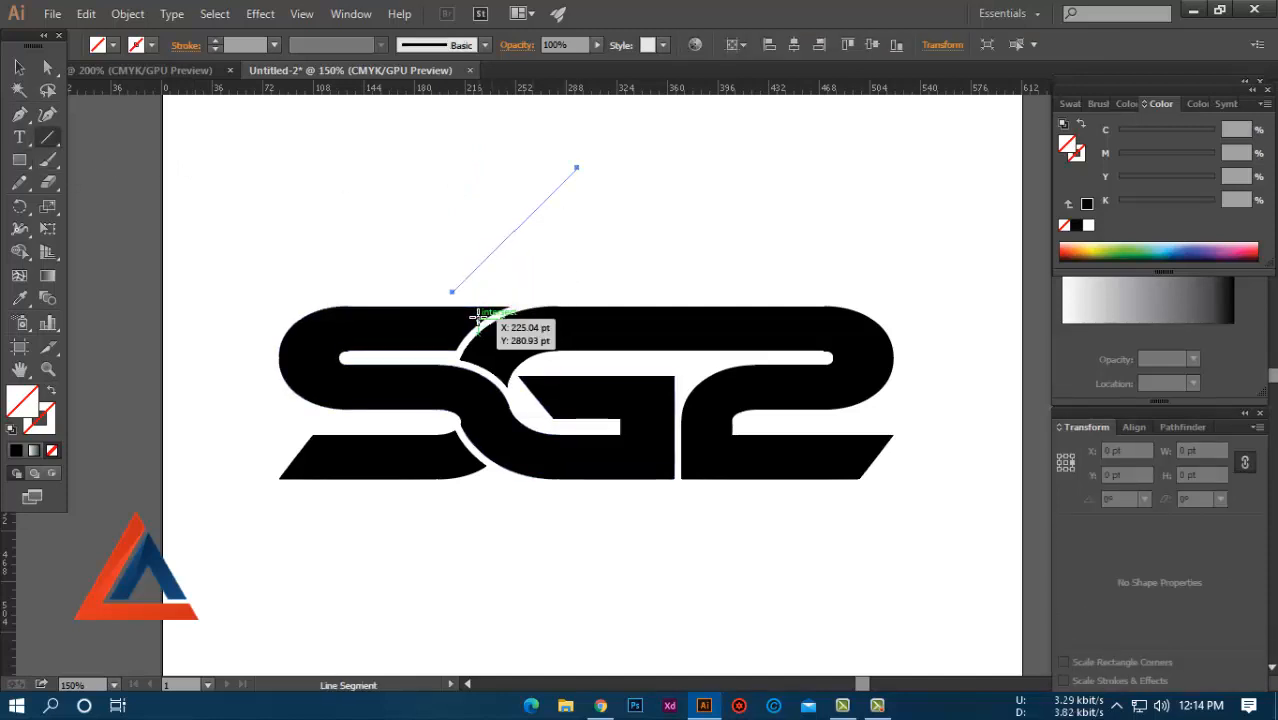
pyautogui.press('v')
pyautogui.click(215, 44)
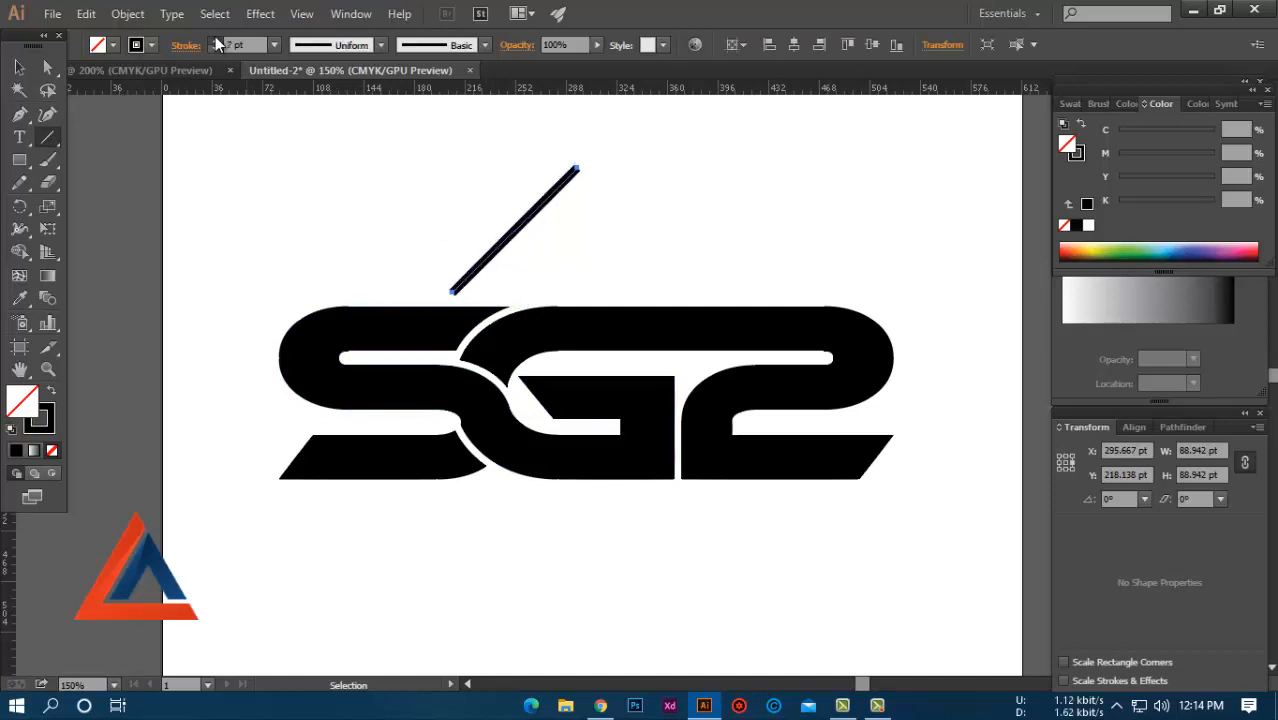
pyautogui.click(214, 50)
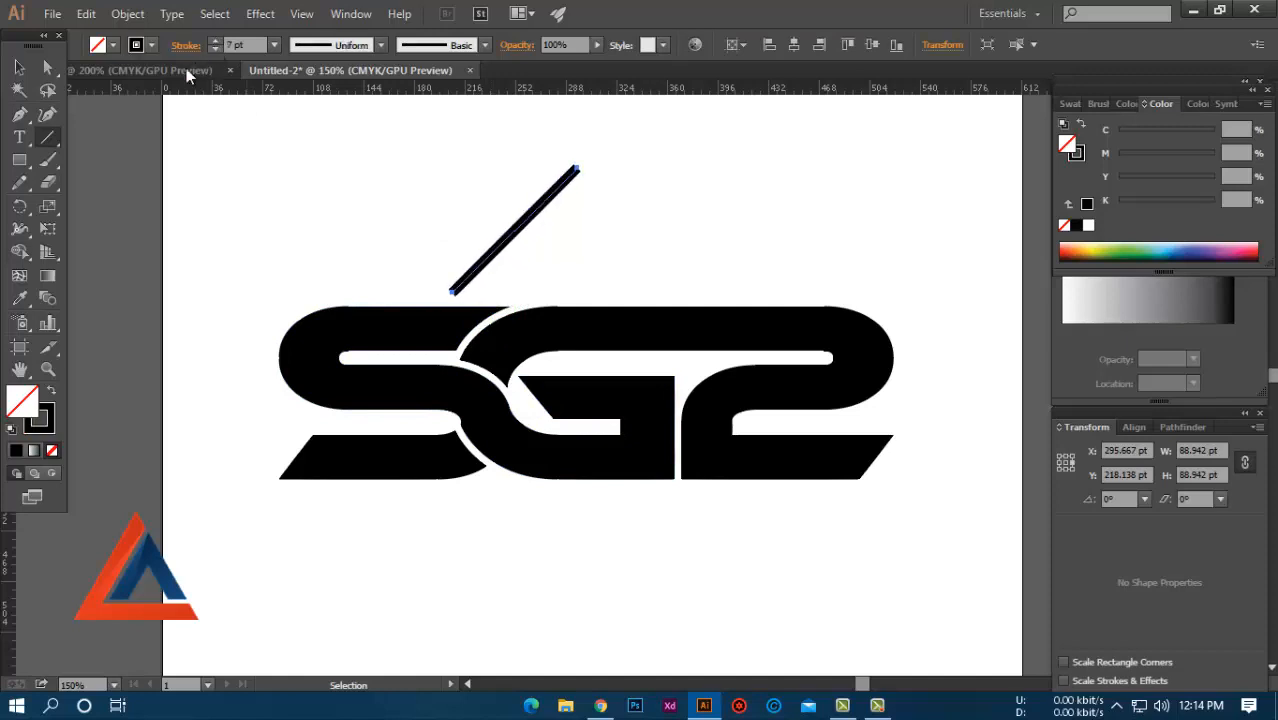
pyautogui.click(19, 67)
pyautogui.click(654, 220)
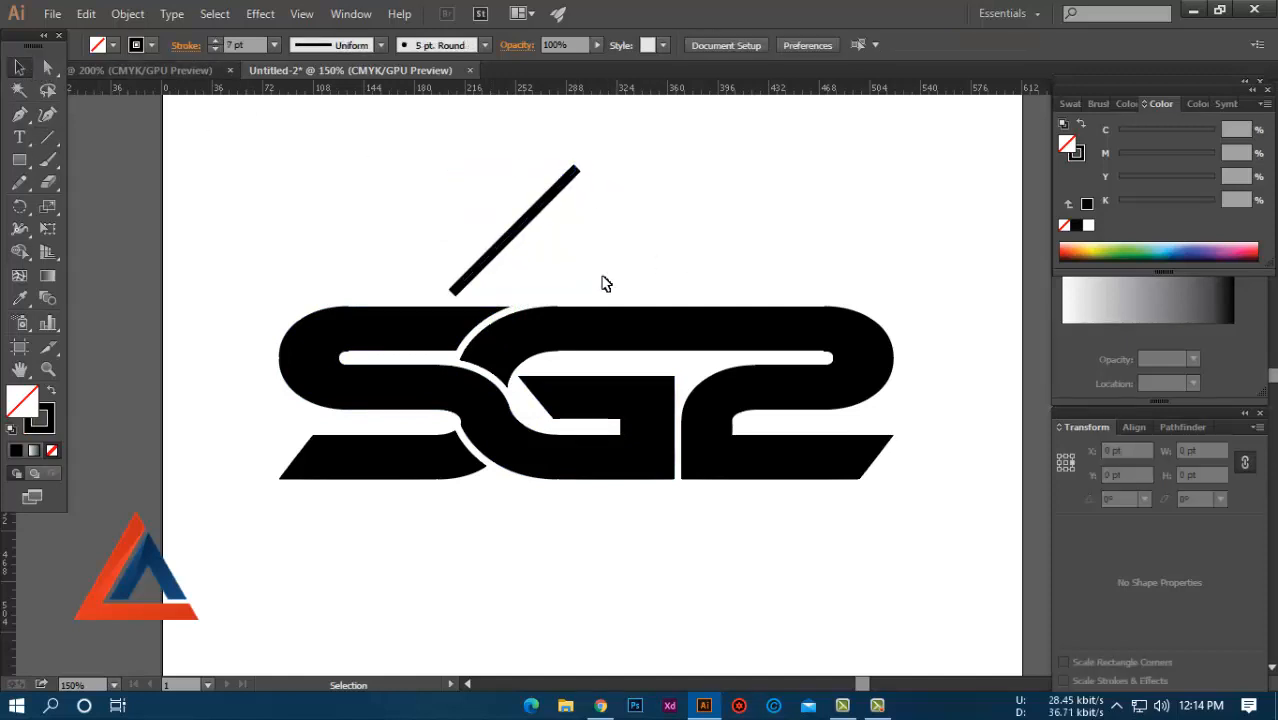
# Step: Unite the G's upper arm and the extended 2 into a single shape
pyautogui.moveTo(605, 284); pyautogui.dragTo(750, 366)
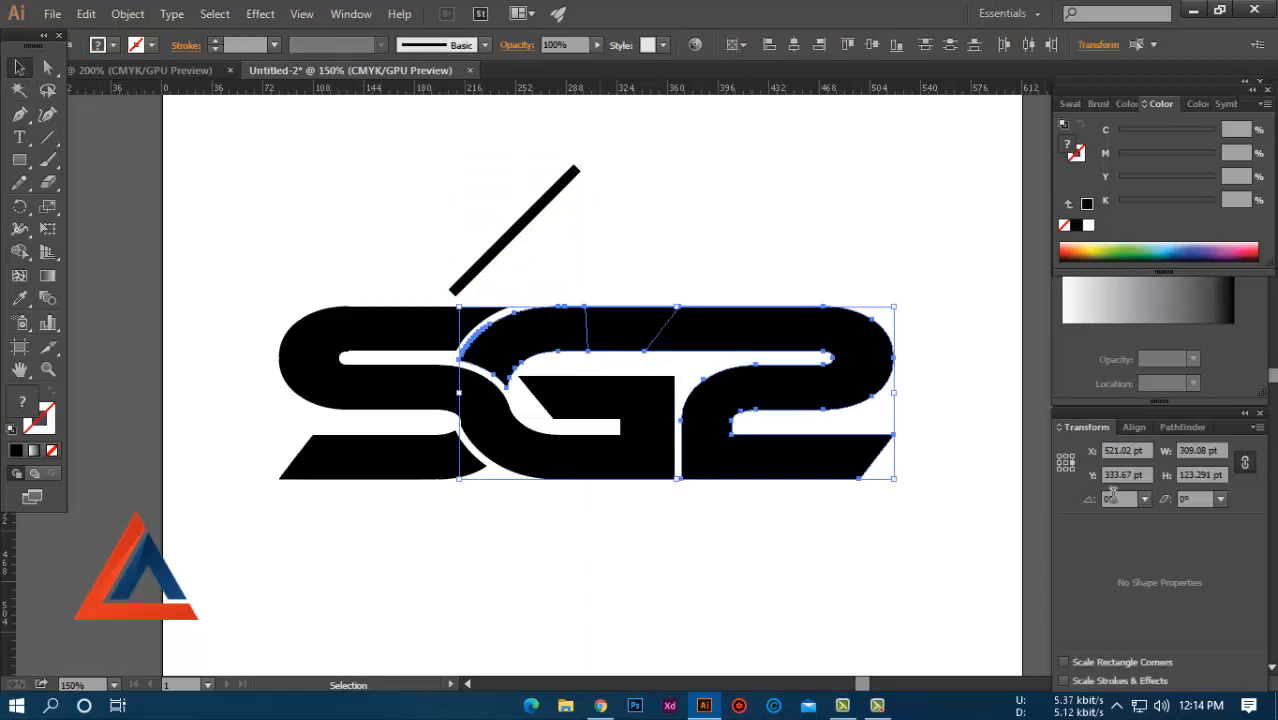
pyautogui.click(1180, 428)
pyautogui.click(1071, 469)
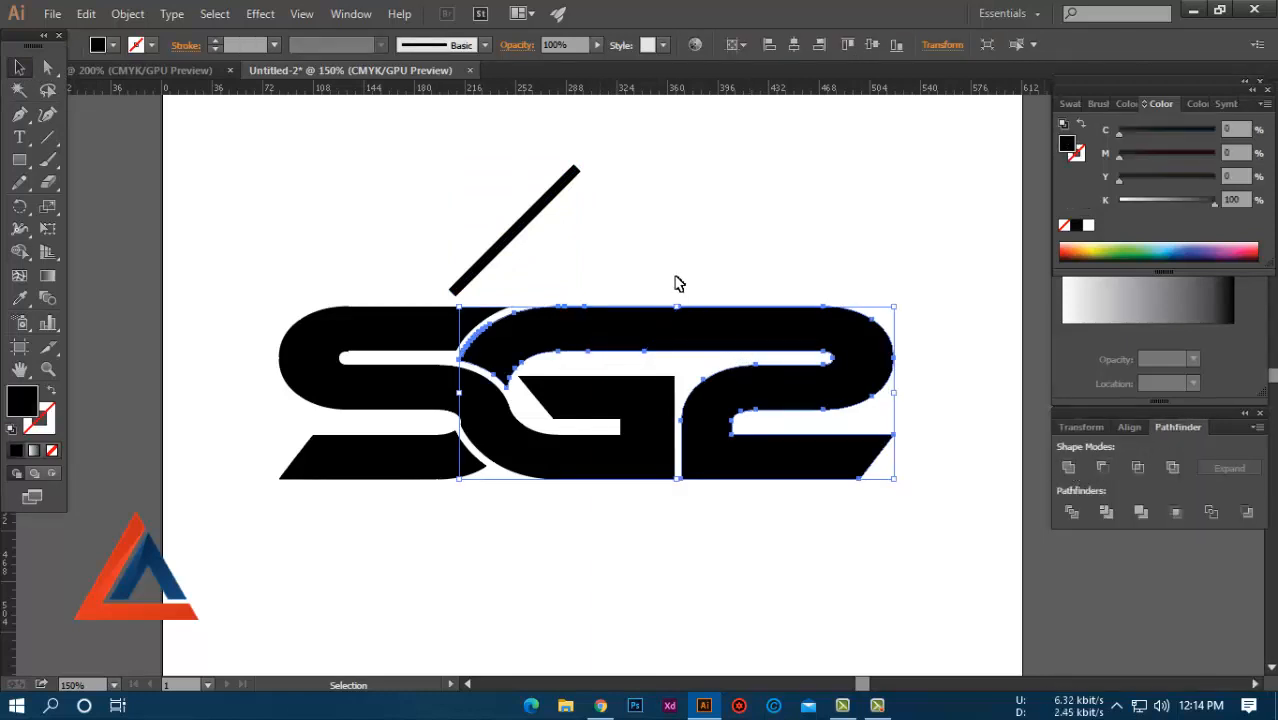
pyautogui.click(653, 260)
pyautogui.moveTo(653, 260); pyautogui.dragTo(548, 311)
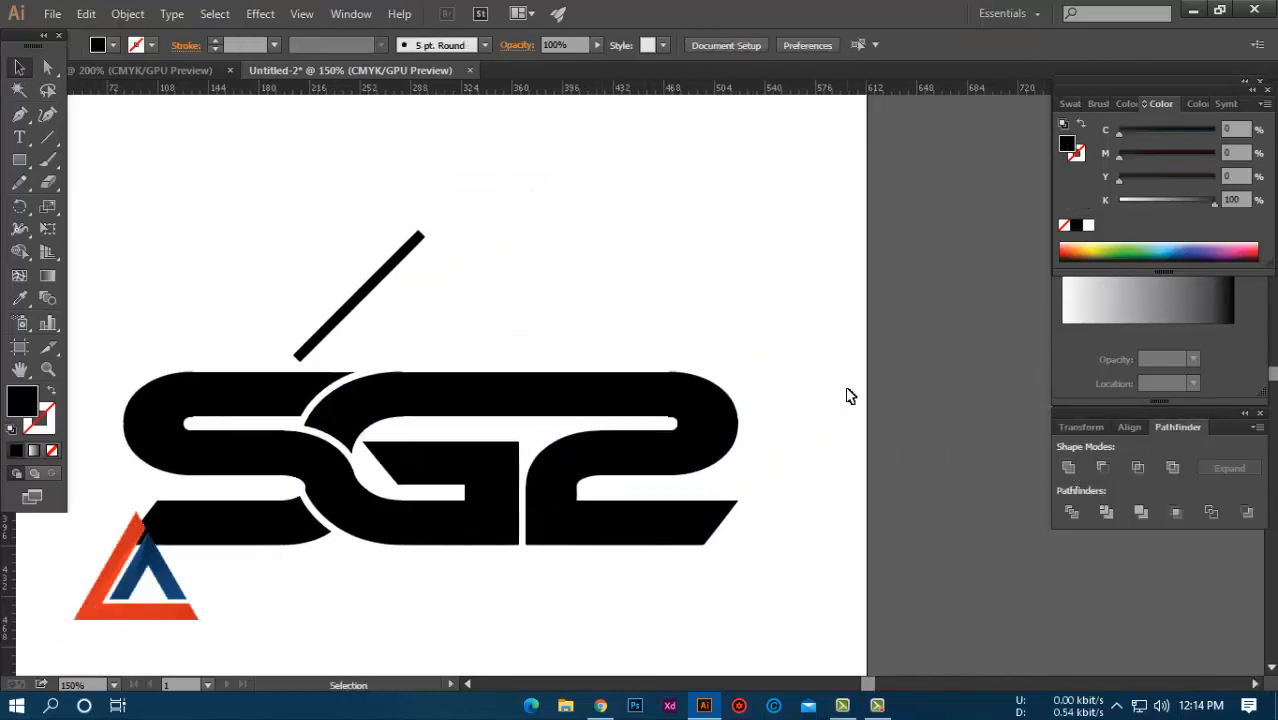
# Step: Set the diagonal line's stroke to 8 pt and expand its fill and stroke into a filled shape
pyautogui.click(385, 263)
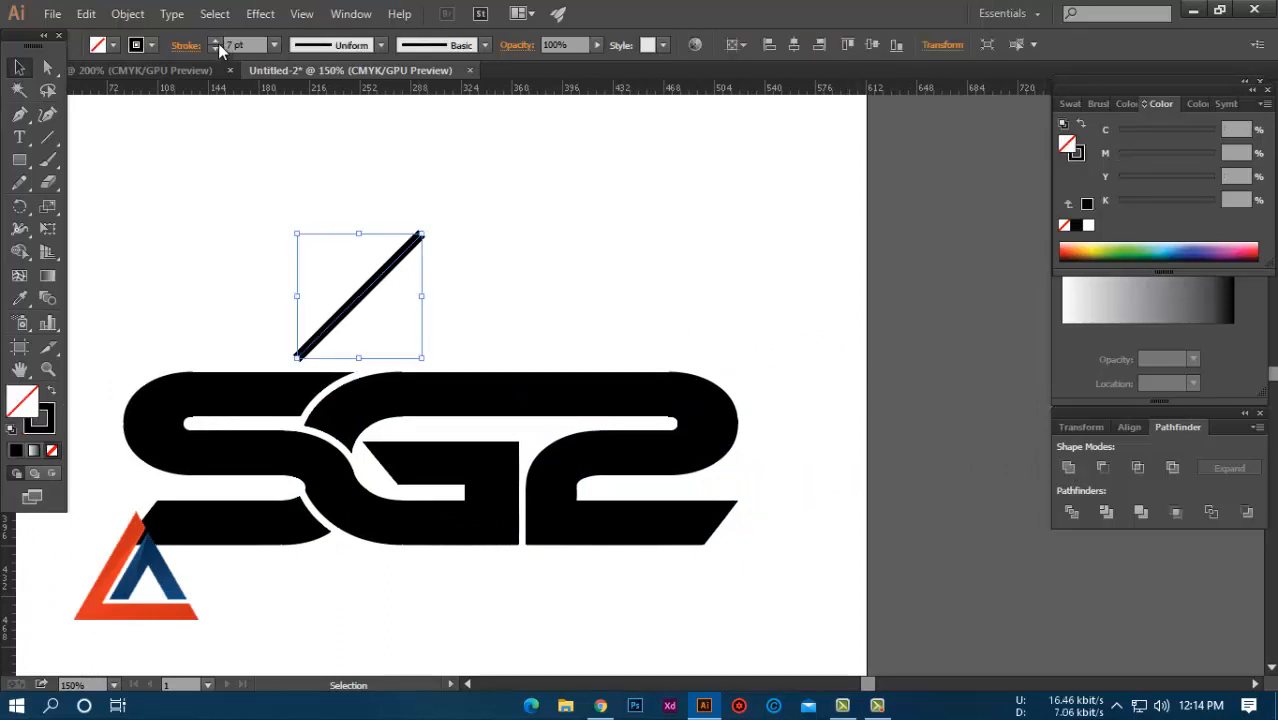
pyautogui.click(216, 42)
pyautogui.click(127, 13)
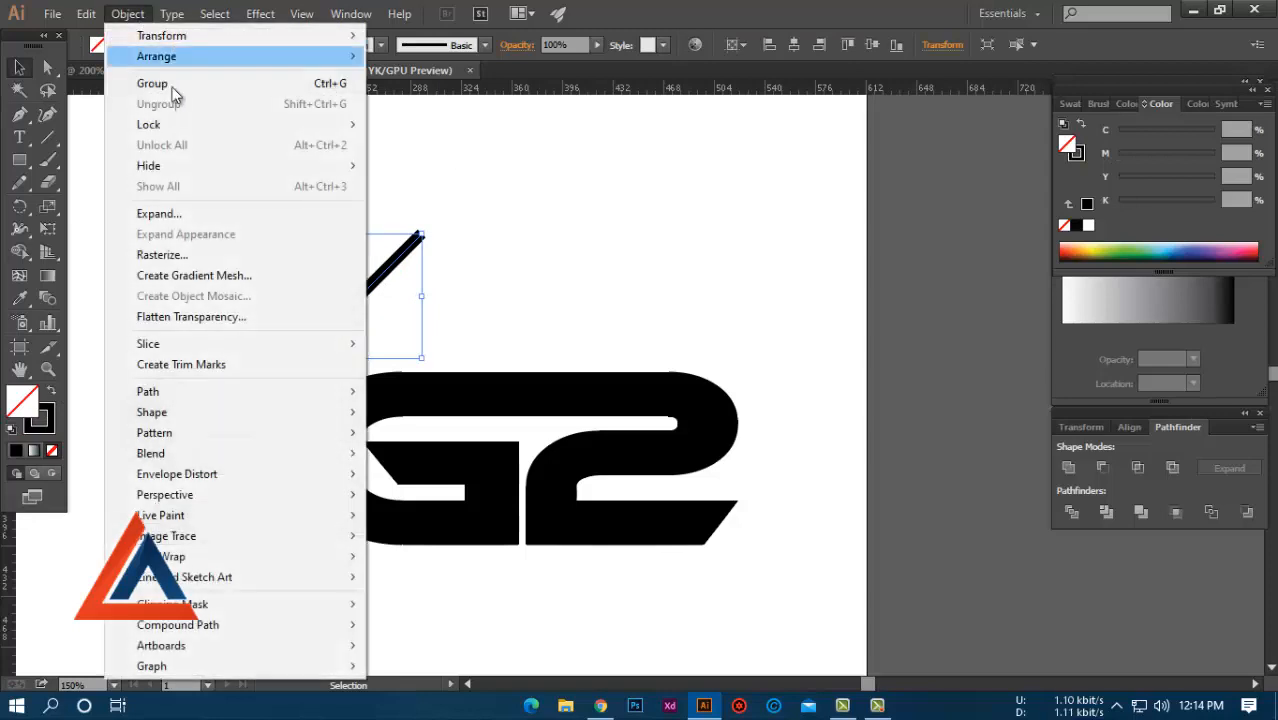
pyautogui.moveTo(177, 395)
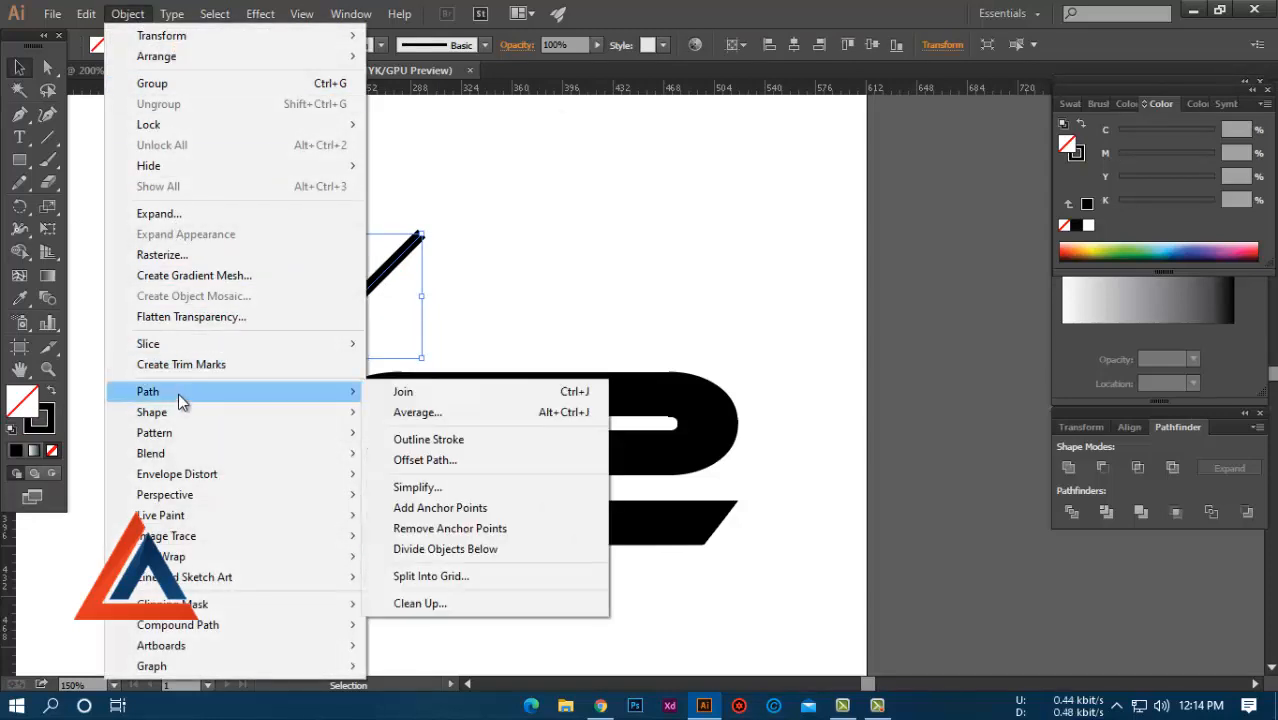
pyautogui.click(165, 214)
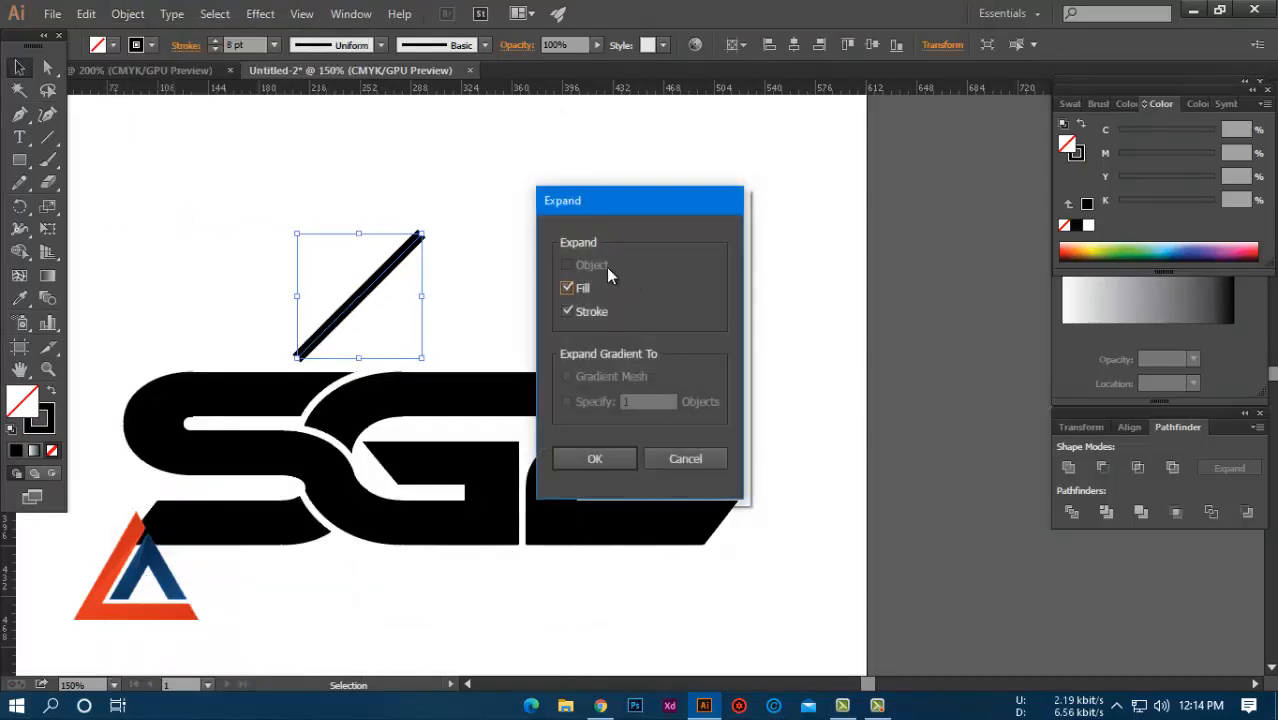
pyautogui.click(607, 459)
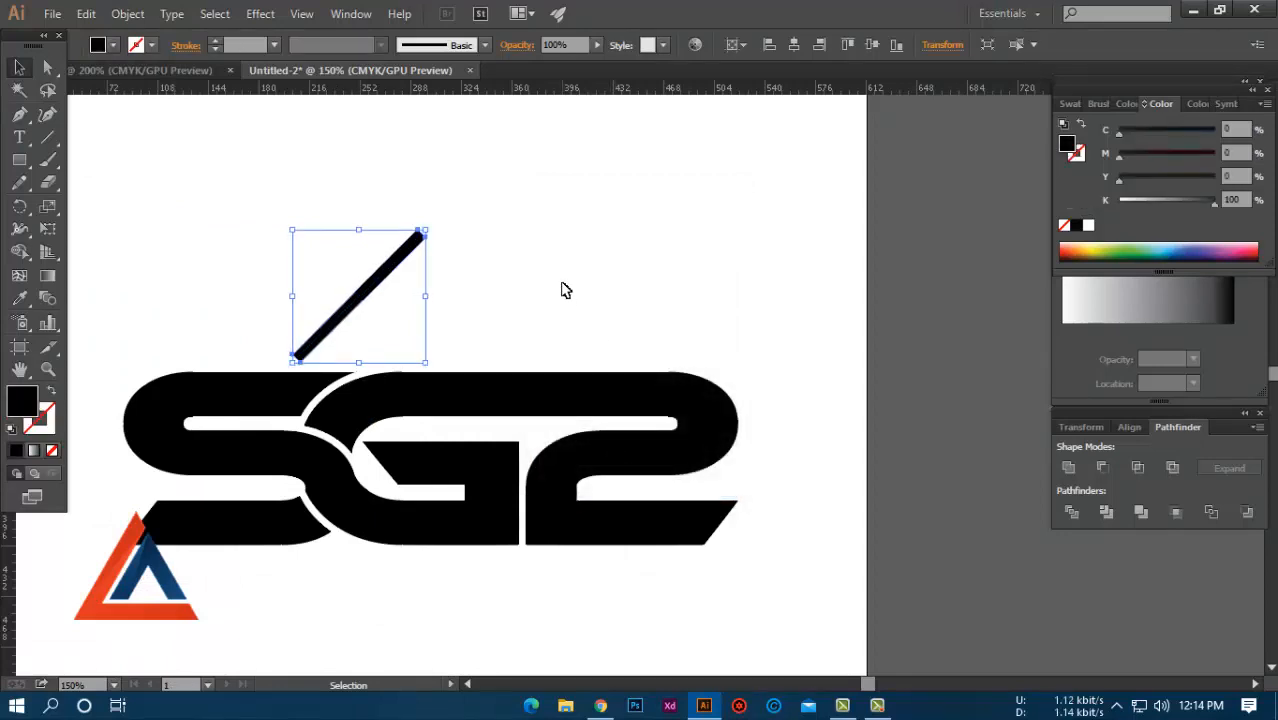
pyautogui.click(562, 289)
# Step: Place the diagonal bar across the joined upper arm and duplicate it horizontally into three evenly spaced parallel bars
pyautogui.moveTo(510, 294); pyautogui.dragTo(370, 294)
pyautogui.moveTo(263, 255); pyautogui.dragTo(507, 364)
pyautogui.scroll(2, 431, 330)
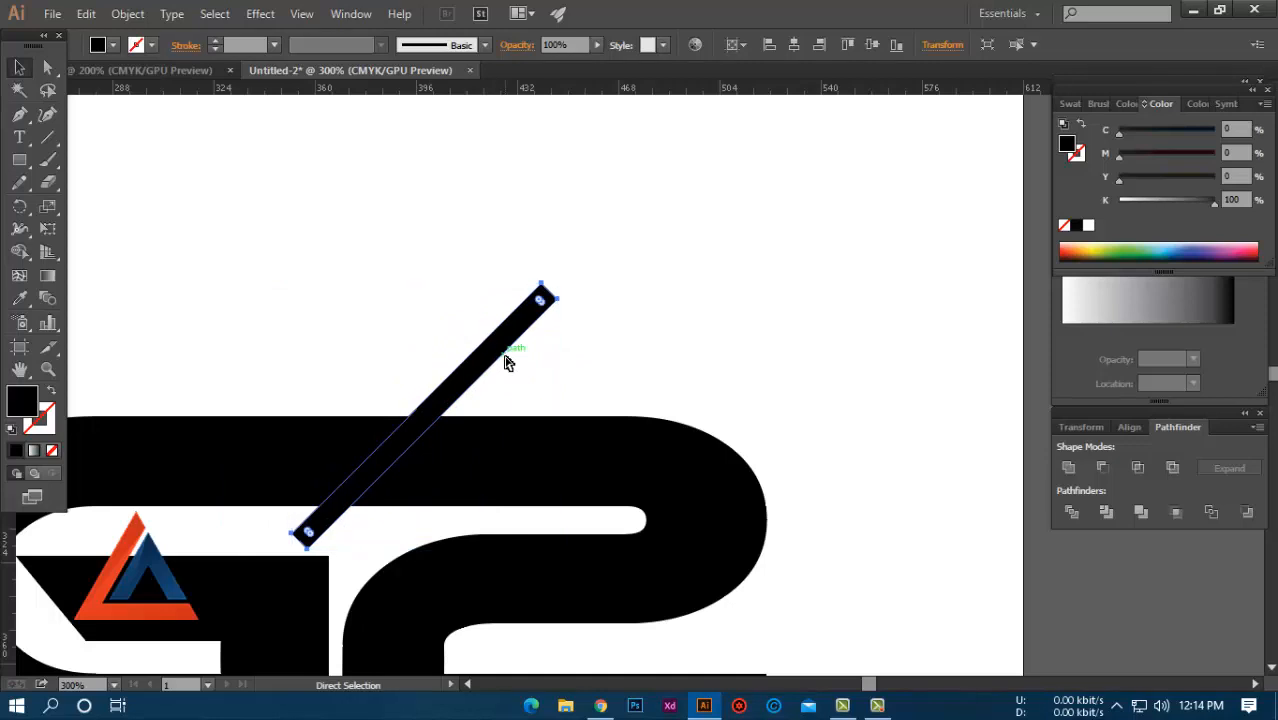
pyautogui.hotkey('ctrl', 'z')
pyautogui.moveTo(433, 343); pyautogui.dragTo(519, 359)
pyautogui.press('a')
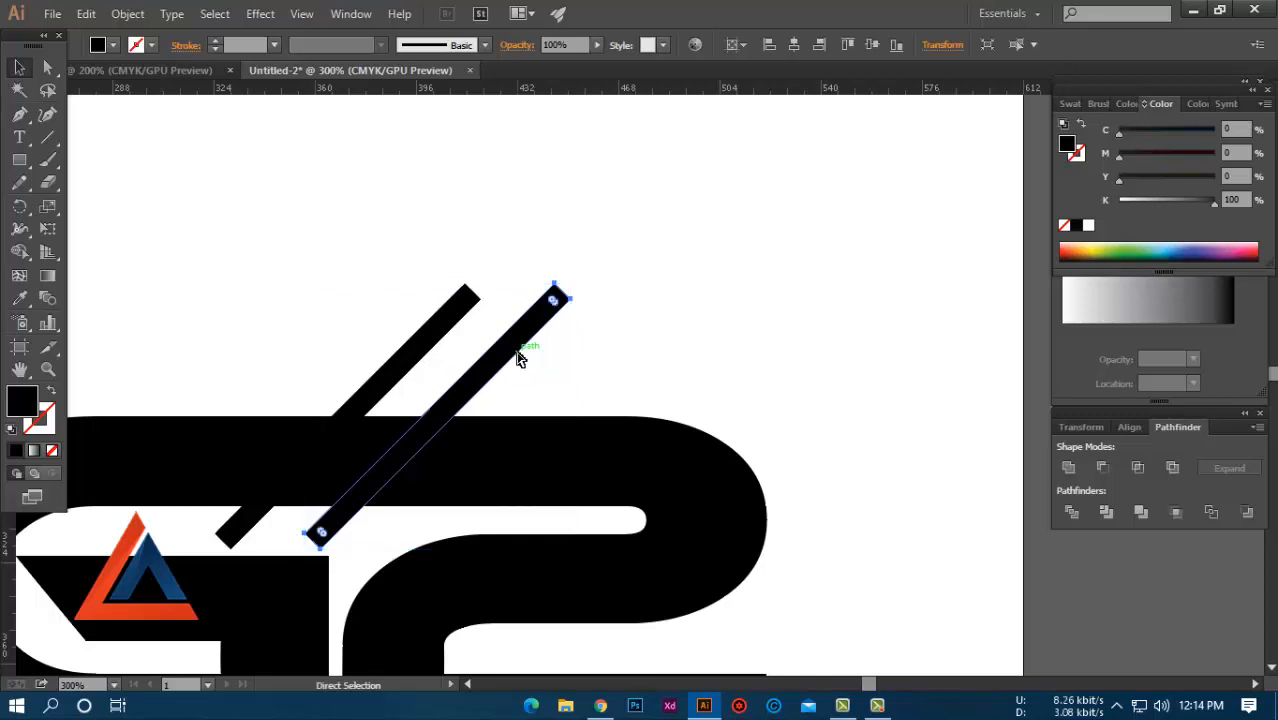
pyautogui.hotkey('ctrl', 'd')
pyautogui.press('v')
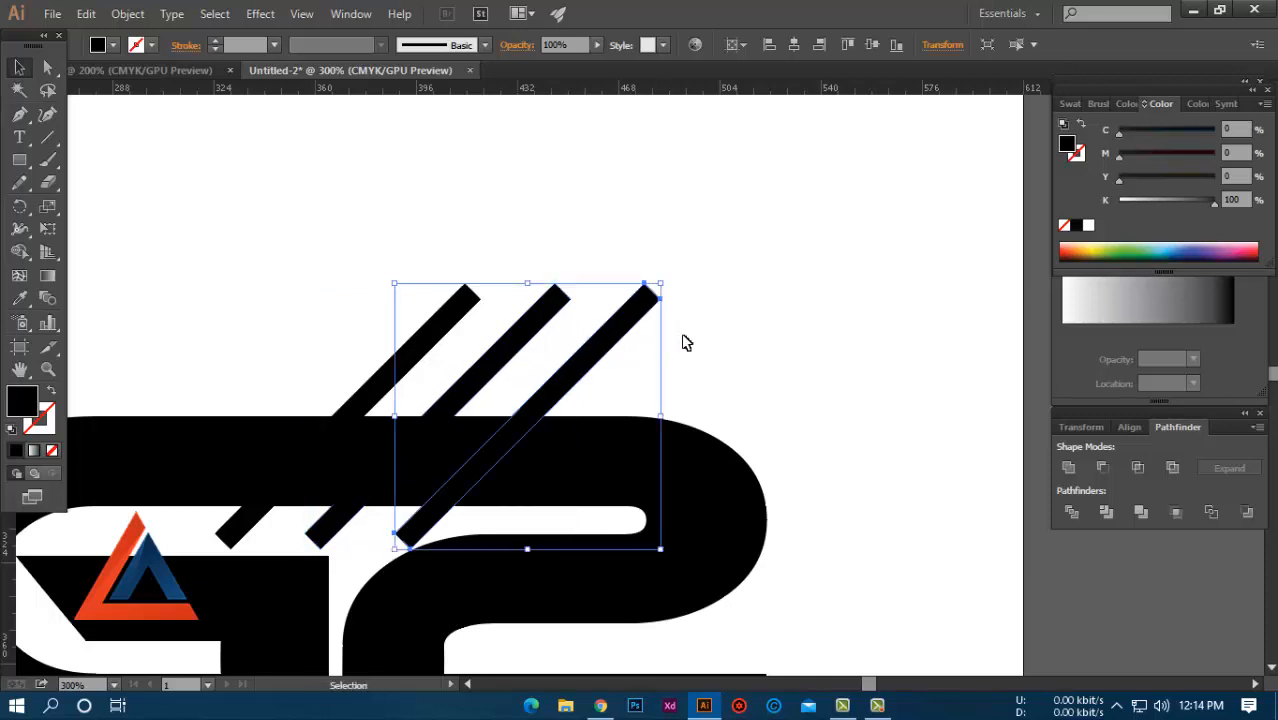
# Step: Shift the three diagonal bars together along the arm toward the G
pyautogui.moveTo(685, 342); pyautogui.dragTo(389, 312)
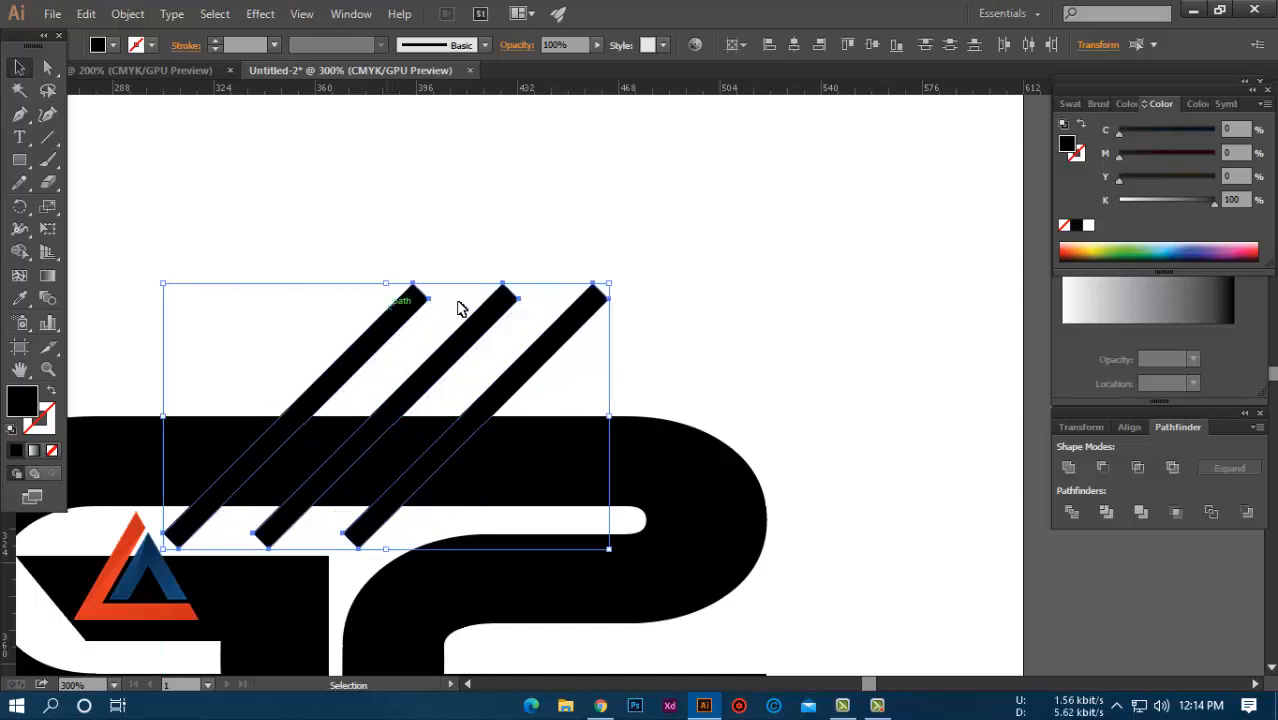
pyautogui.scroll(-1, 525, 283)
pyautogui.hscroll(-2, 520, 280)
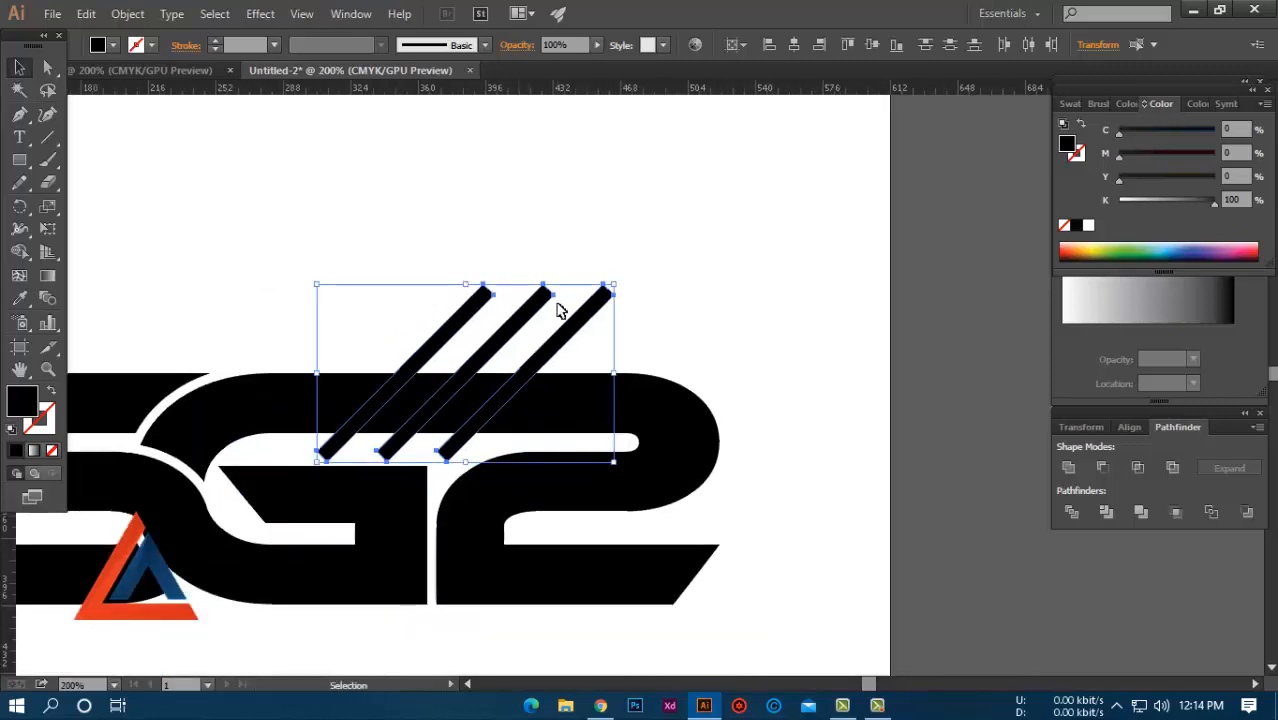
# Step: Subtract the three diagonal bars from the joined G-2 shape with Minus Front to cut slanted gaps
pyautogui.keyDown('shift'); pyautogui.click(593, 397); pyautogui.keyUp('shift')
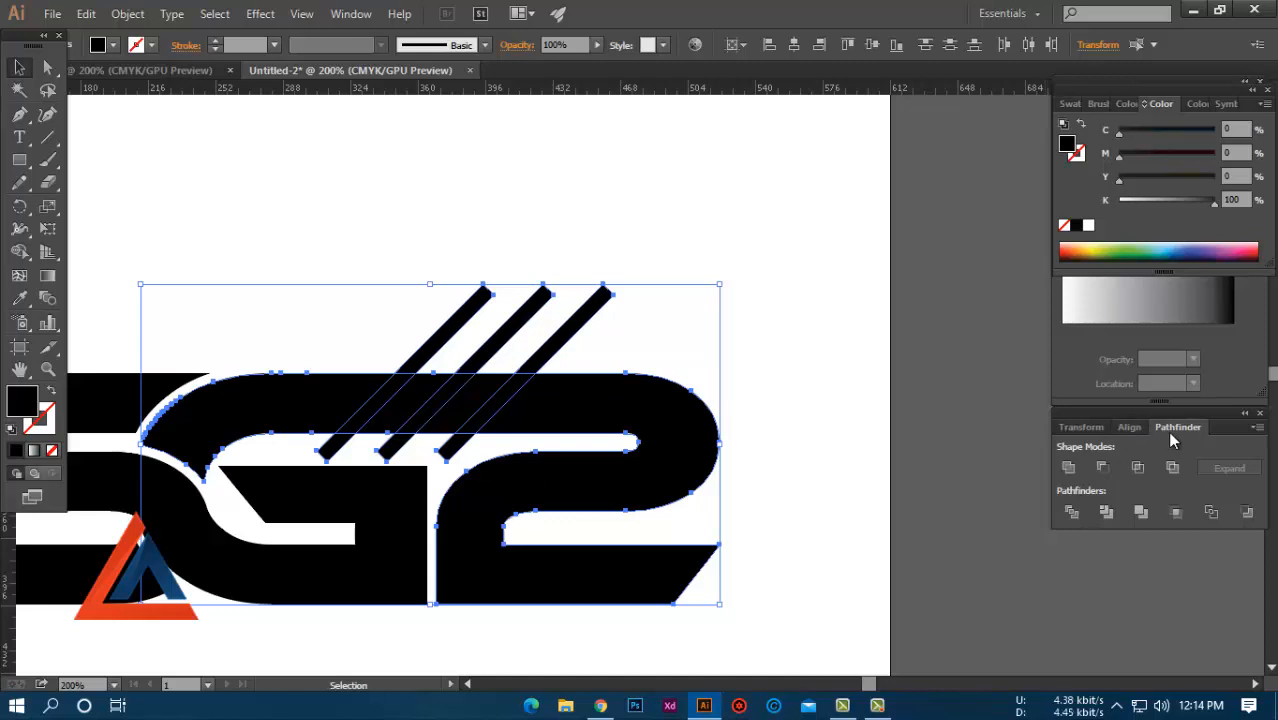
pyautogui.click(1104, 474)
pyautogui.click(522, 325)
pyautogui.hotkey('ctrl', '-')
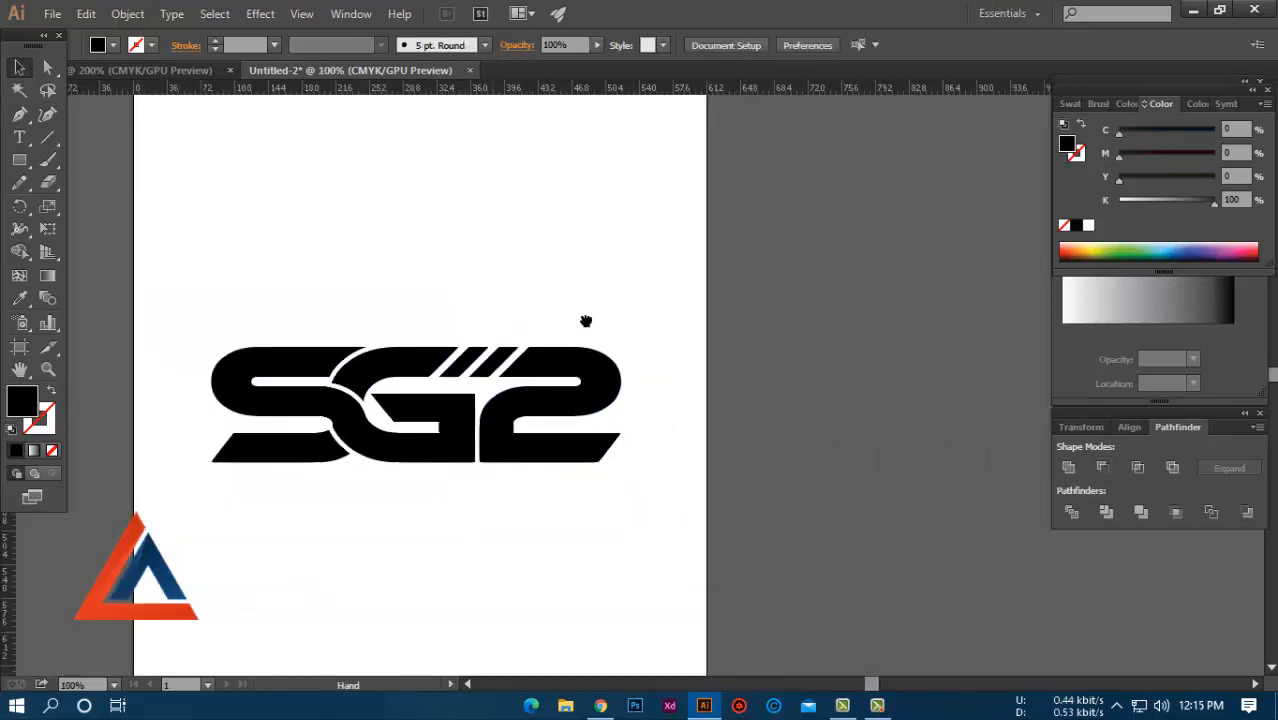
pyautogui.moveTo(586, 321); pyautogui.dragTo(628, 379)
pyautogui.scroll(1, 520, 332)
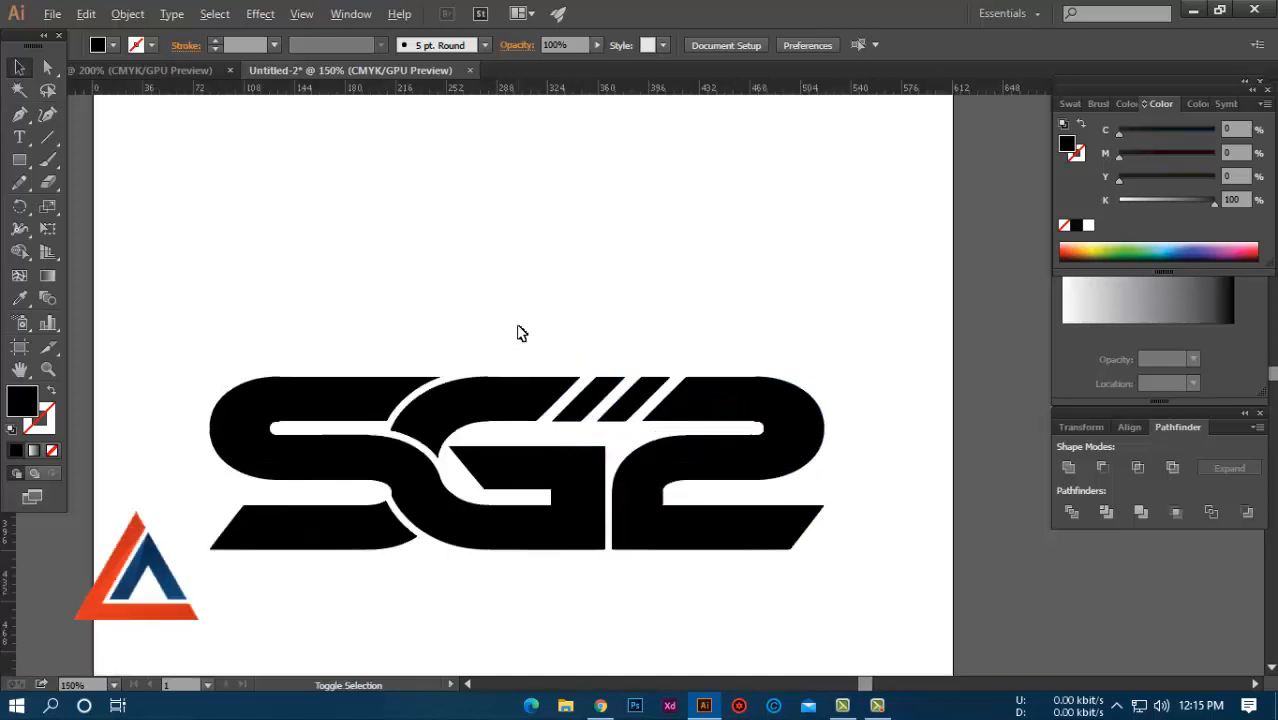
pyautogui.moveTo(521, 332); pyautogui.dragTo(600, 206)
pyautogui.hotkey('ctrl', '+')
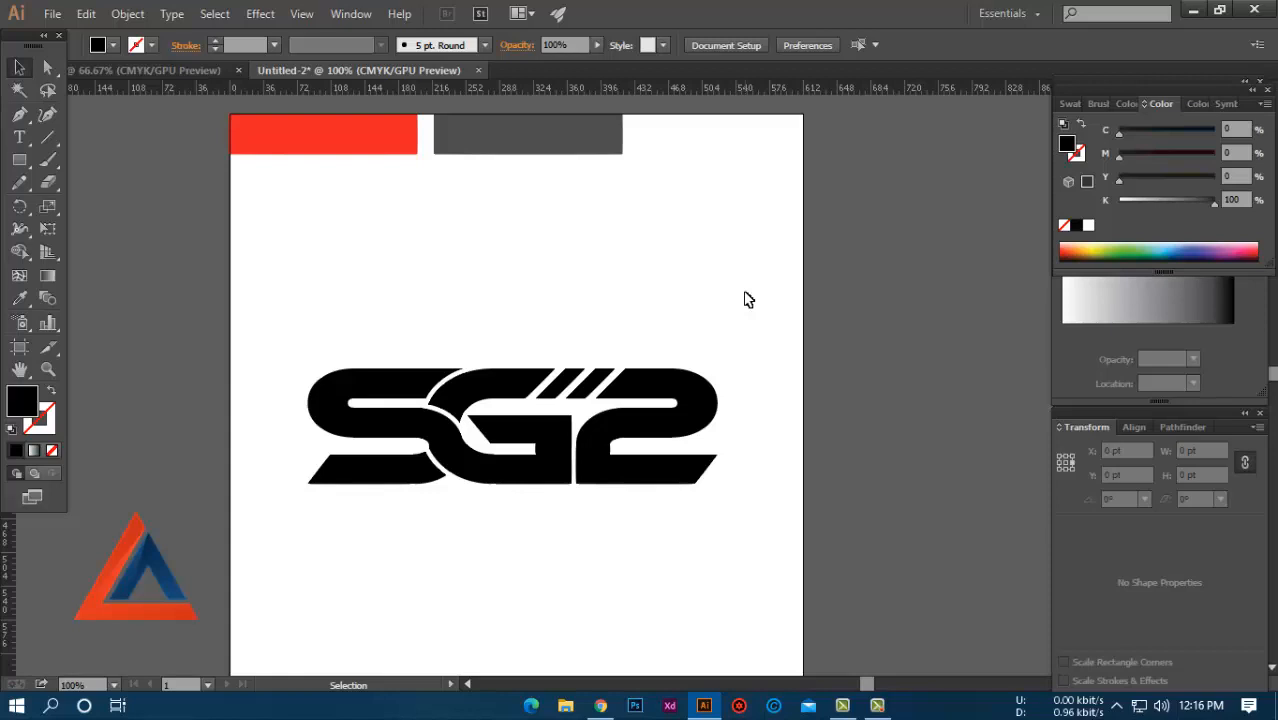
# Step: Ungroup the pieces of the cut G-2 shape
pyautogui.click(652, 378)
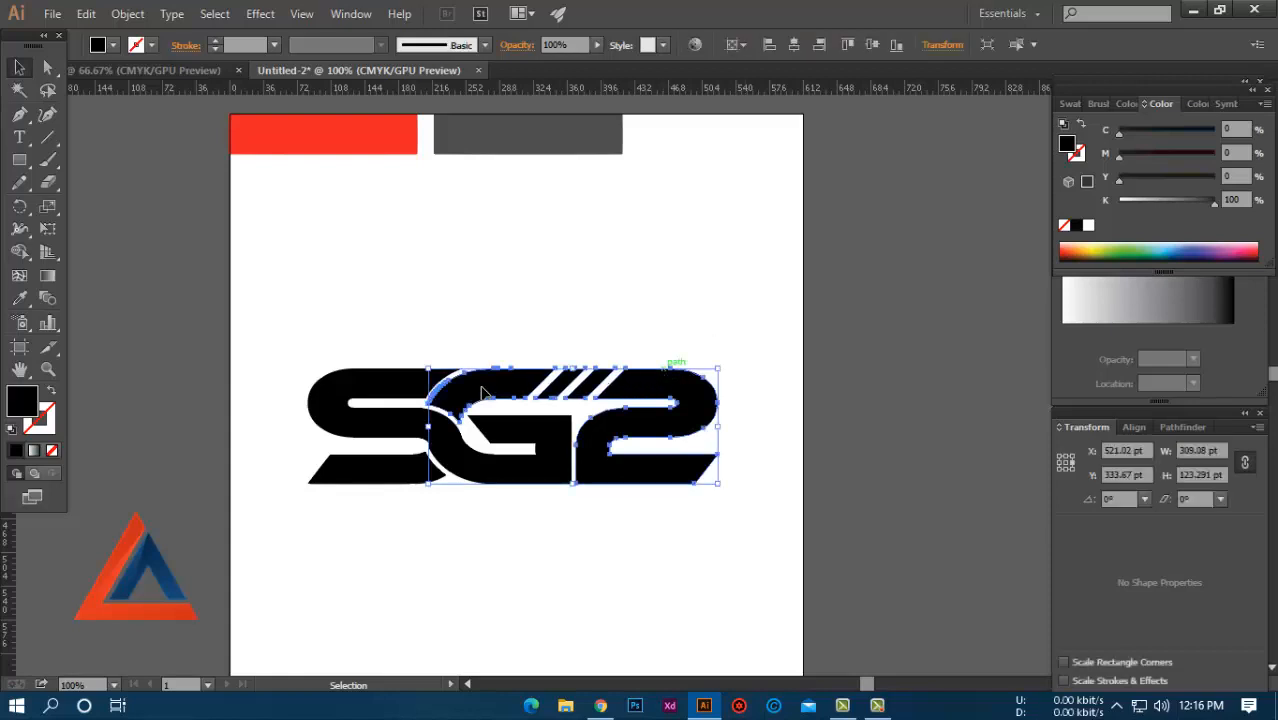
pyautogui.click(400, 387)
pyautogui.click(397, 488)
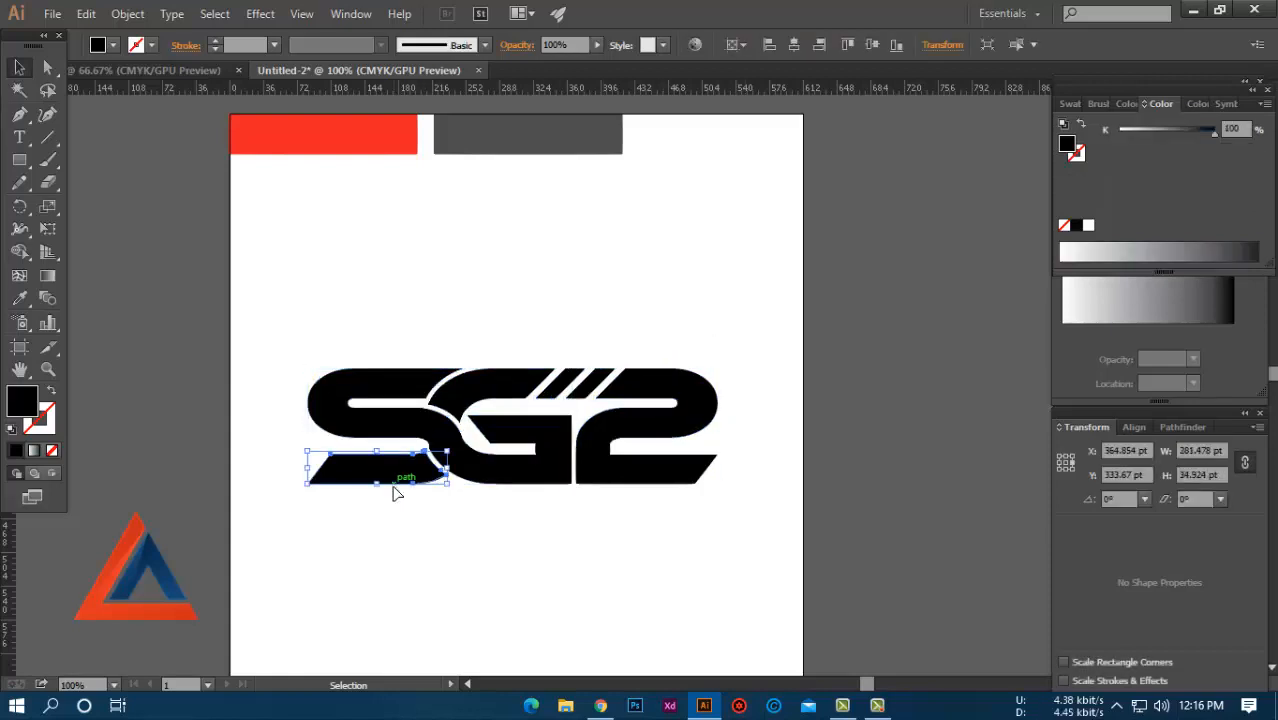
pyautogui.click(657, 398)
pyautogui.rightClick(657, 398)
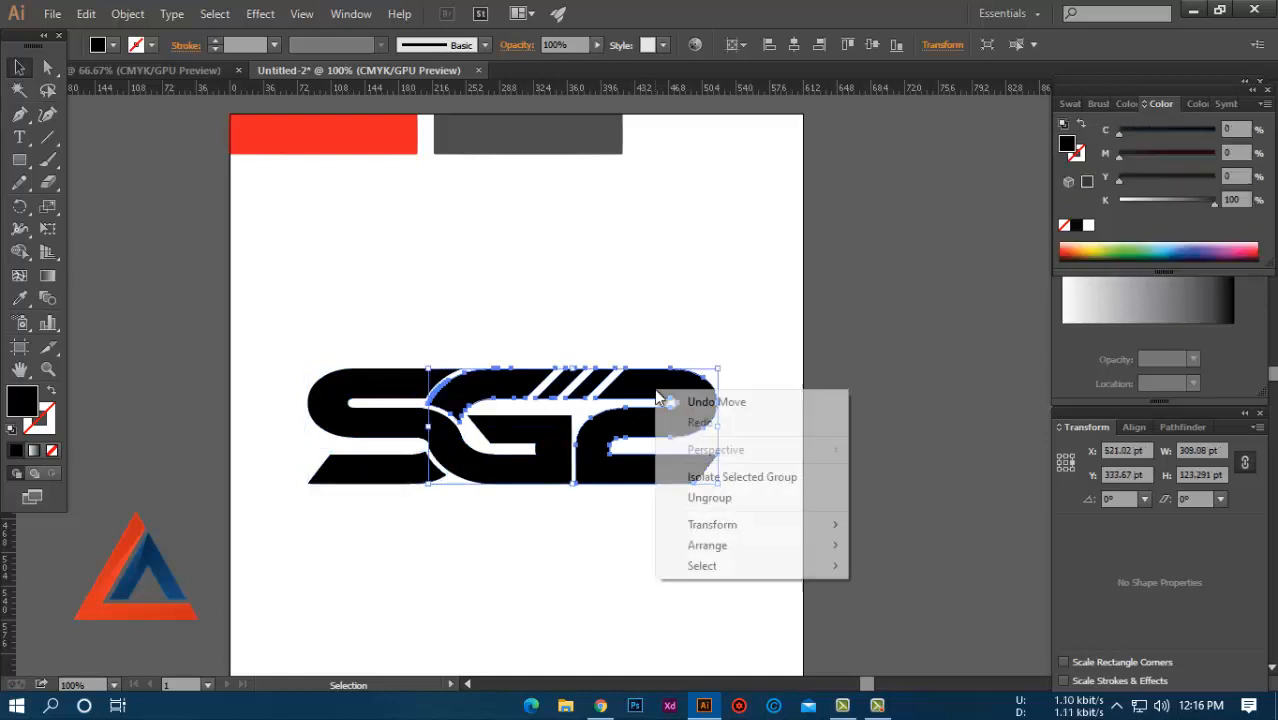
pyautogui.click(713, 500)
pyautogui.click(783, 392)
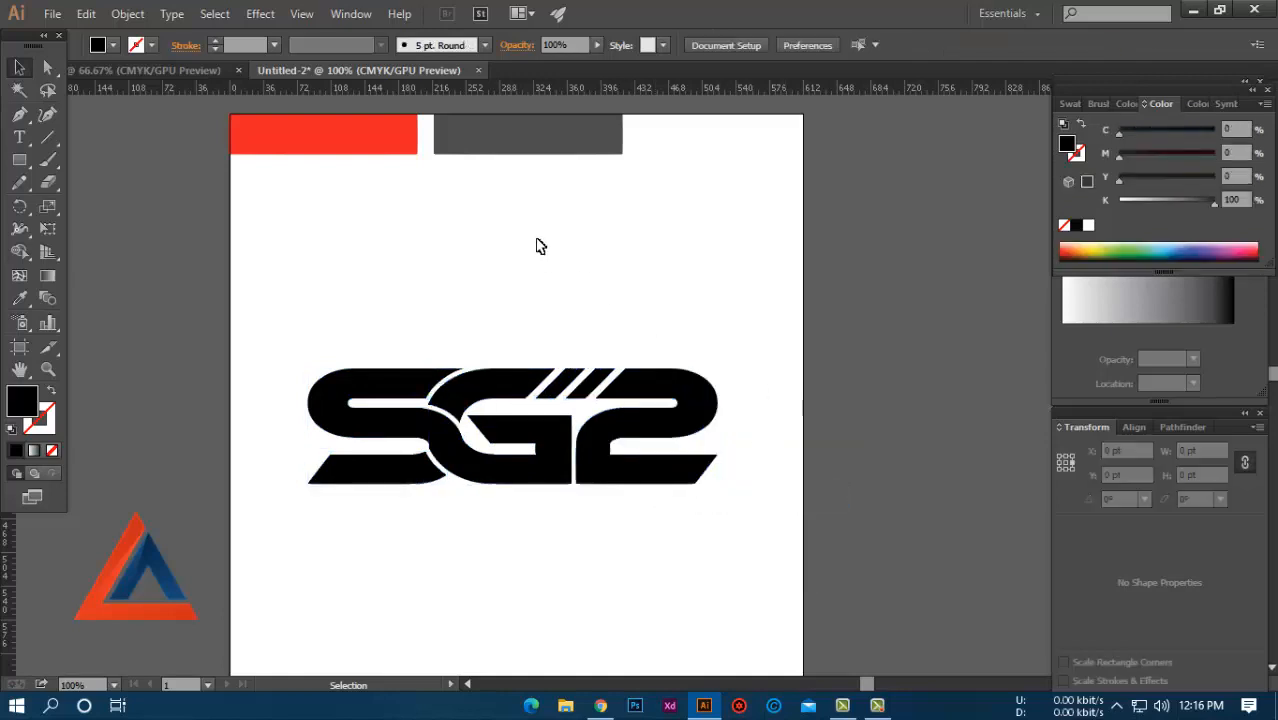
# Step: Move the red and dark gray color rectangles together to just above the SG2 lettering
pyautogui.moveTo(405, 167); pyautogui.dragTo(480, 274)
pyautogui.click(495, 218)
pyautogui.scroll(-1, 556, 205)
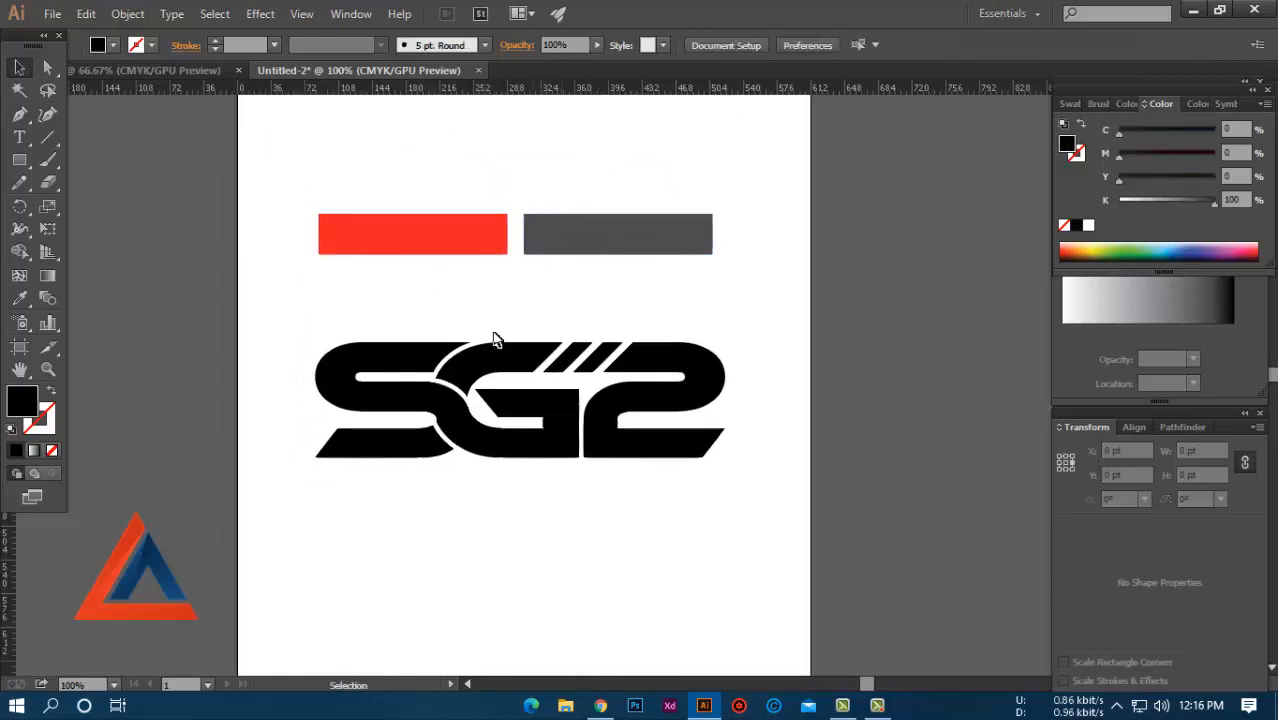
# Step: Fill the joined S-G piece with the red sampled from the red color rectangle
pyautogui.click(396, 405)
pyautogui.click(19, 298)
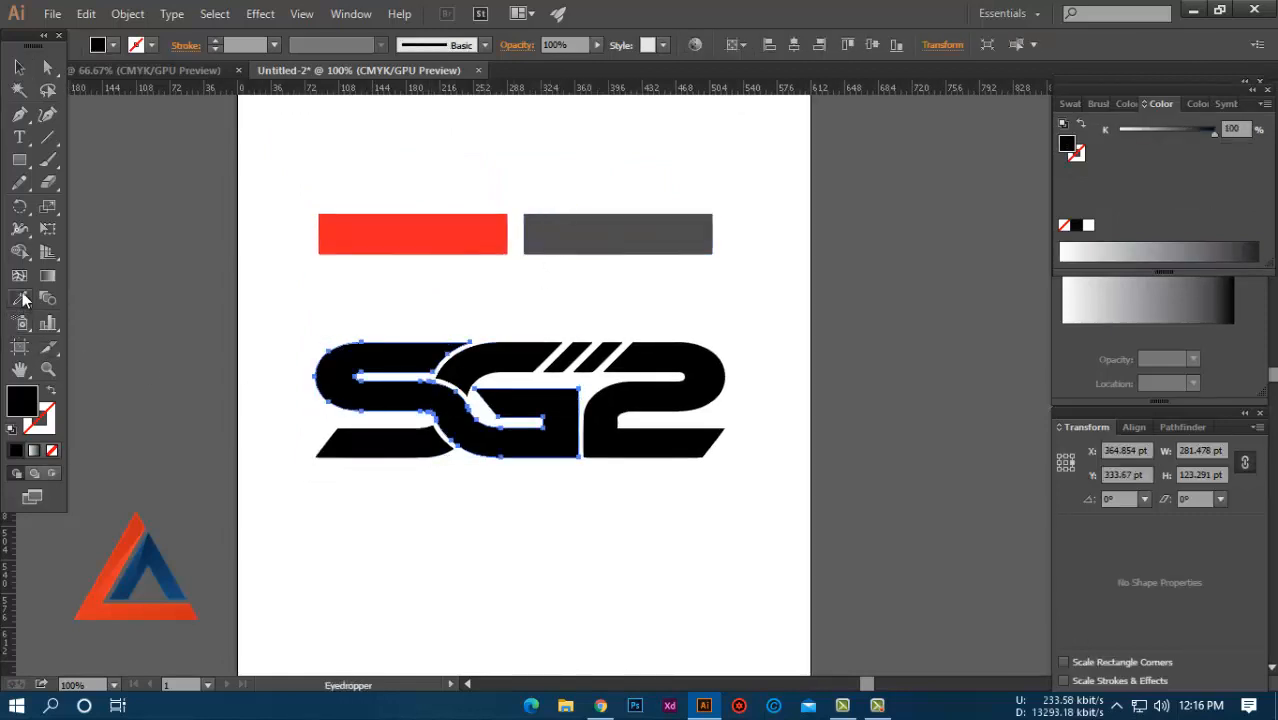
pyautogui.click(373, 229)
pyautogui.press('v')
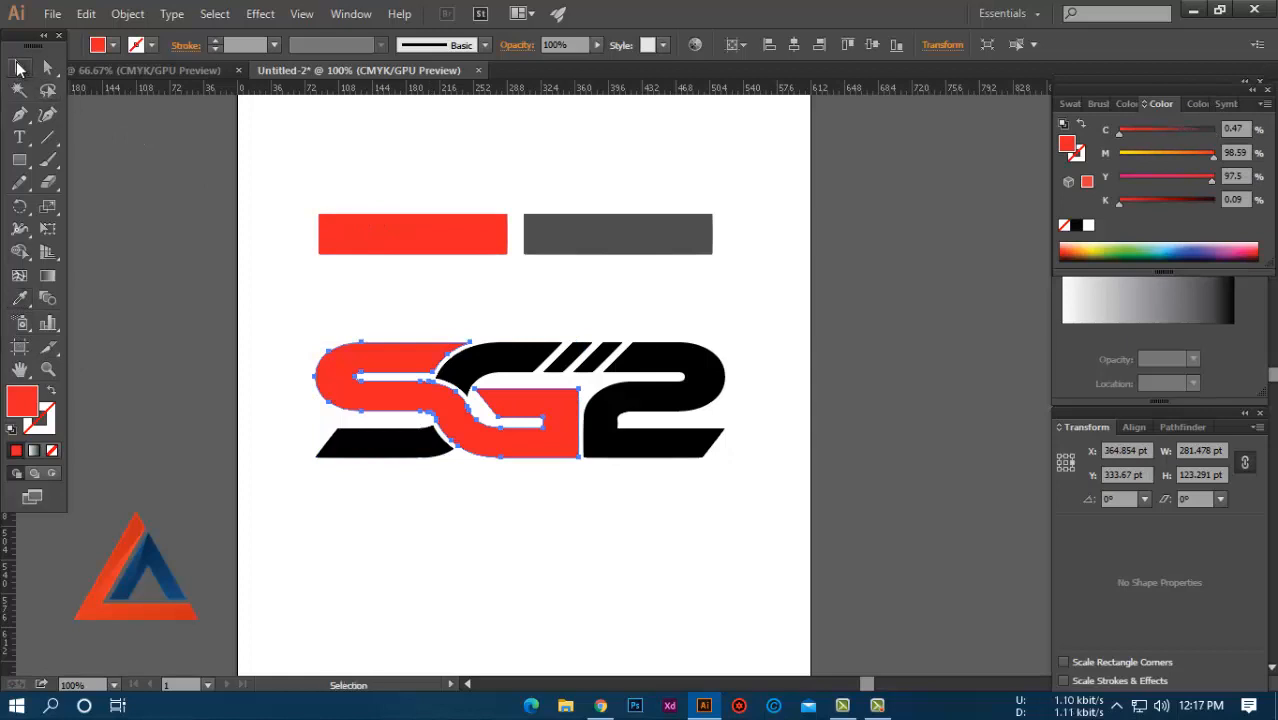
pyautogui.click(803, 270)
# Step: Fill the upper arc of the G and the bottom bar of the S with the sampled red
pyautogui.click(507, 373)
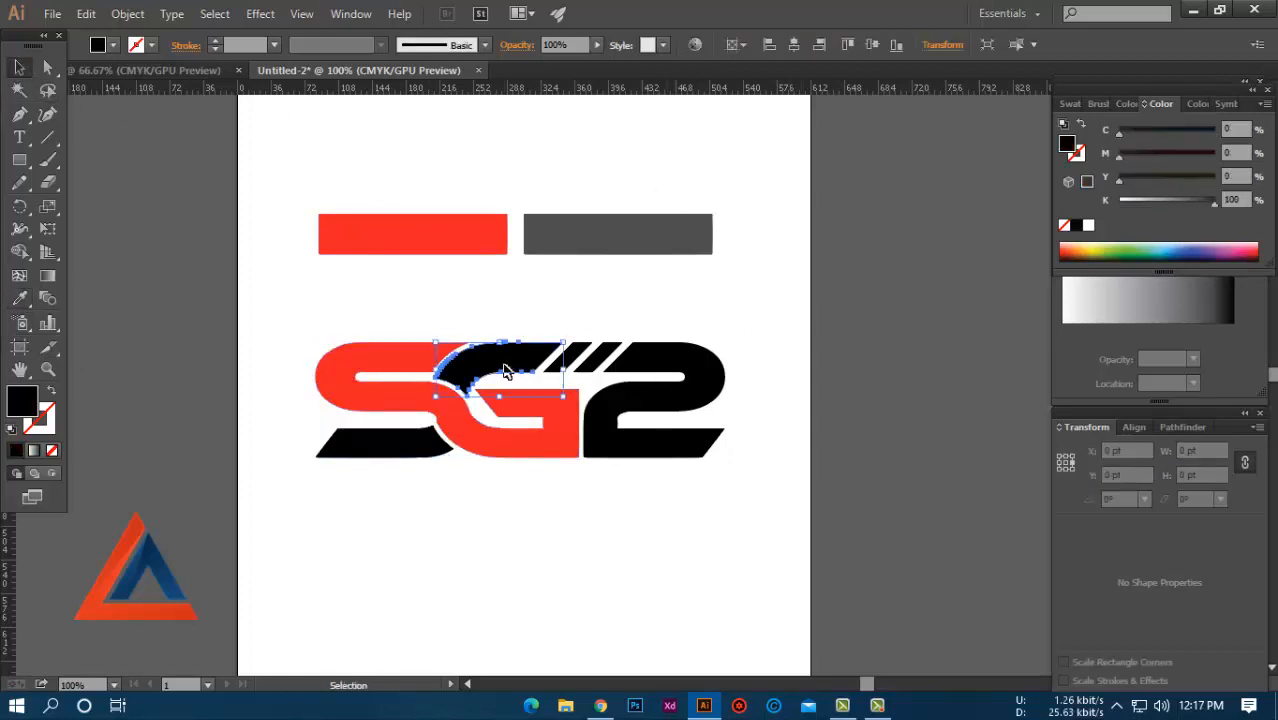
pyautogui.keyDown('shift'); pyautogui.click(408, 452); pyautogui.keyUp('shift')
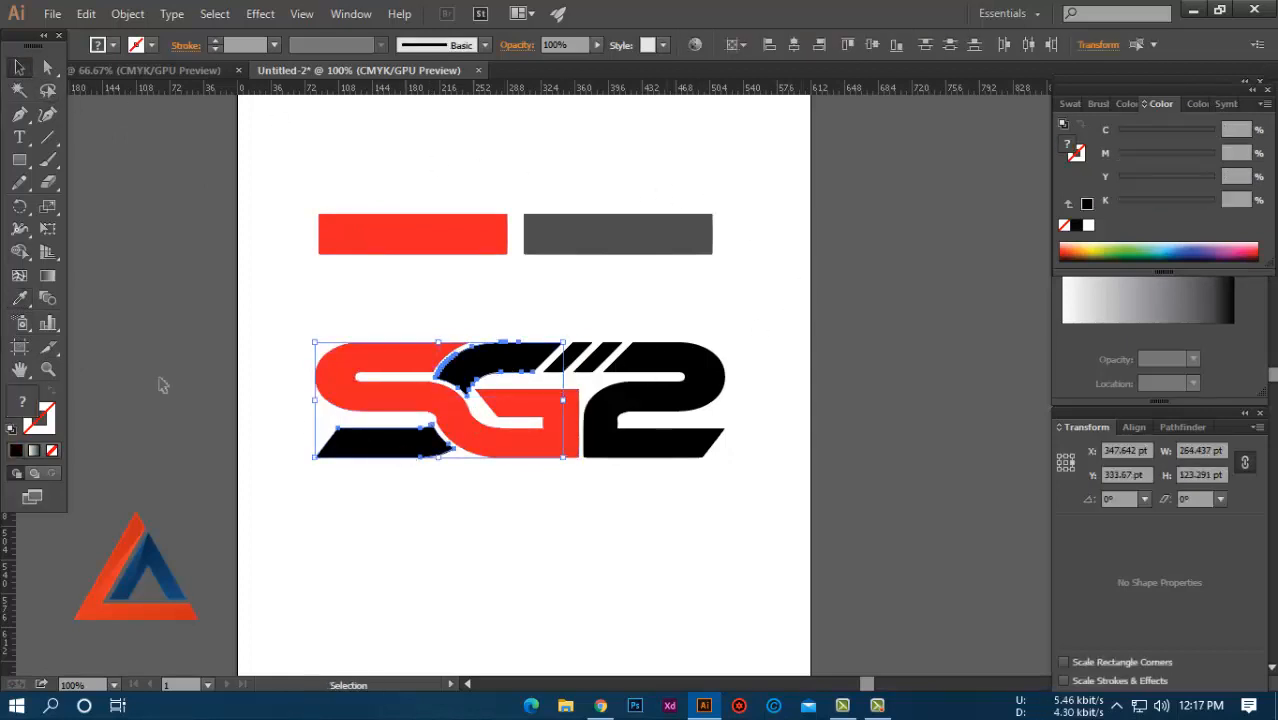
pyautogui.click(21, 298)
pyautogui.click(451, 238)
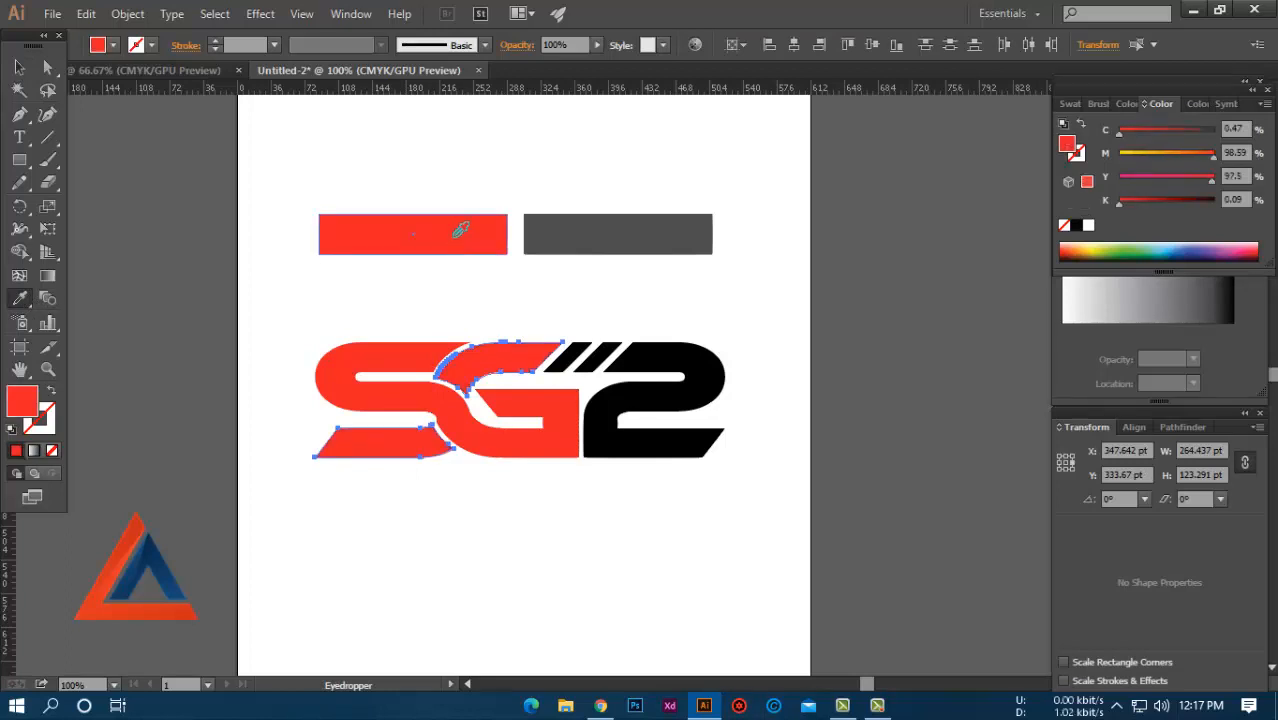
pyautogui.press('v')
pyautogui.click(334, 123)
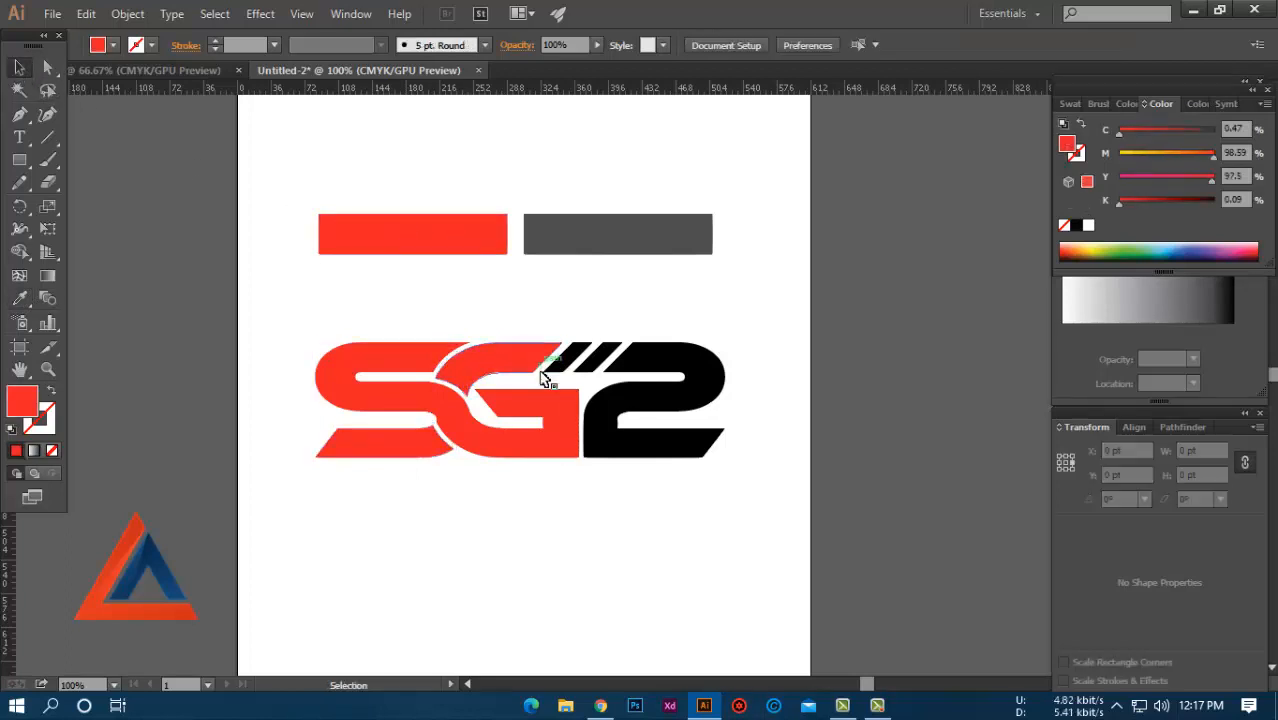
# Step: Recolor the upper arc of the G and the 2 with the dark gray sampled from the gray rectangle
pyautogui.click(522, 357)
pyautogui.keyDown('shift'); pyautogui.click(604, 438); pyautogui.keyUp('shift')
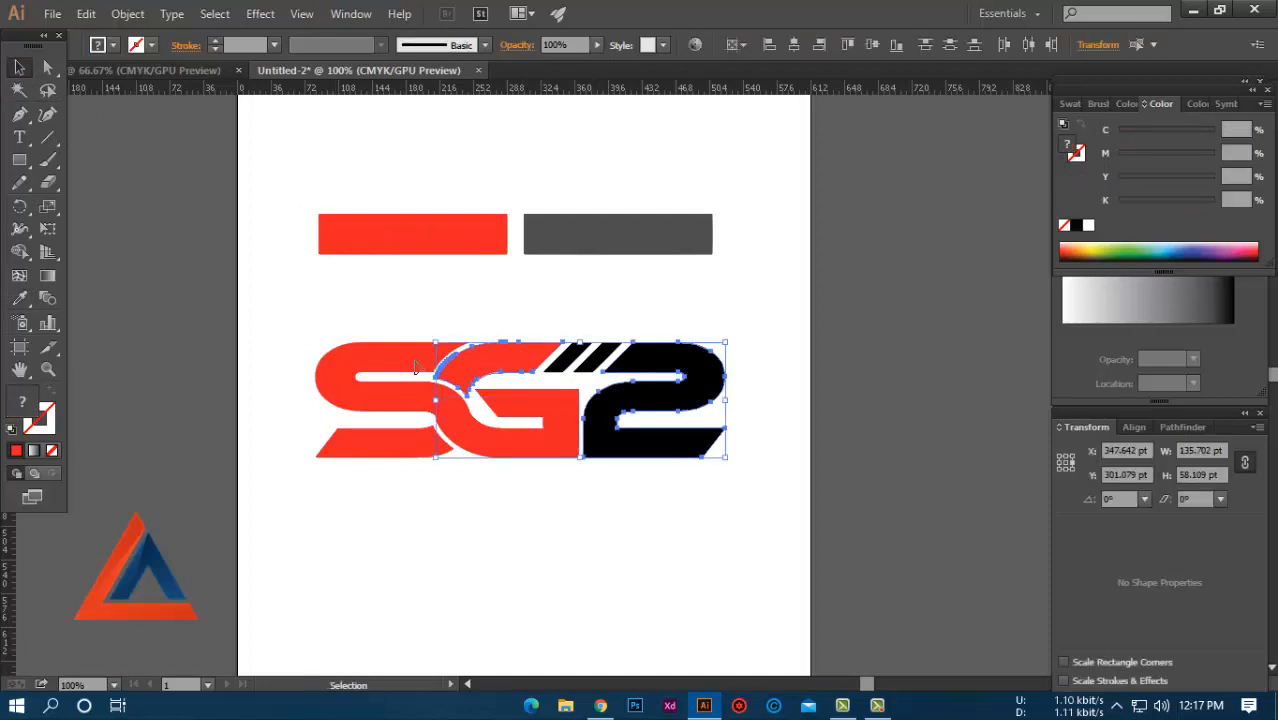
pyautogui.click(22, 299)
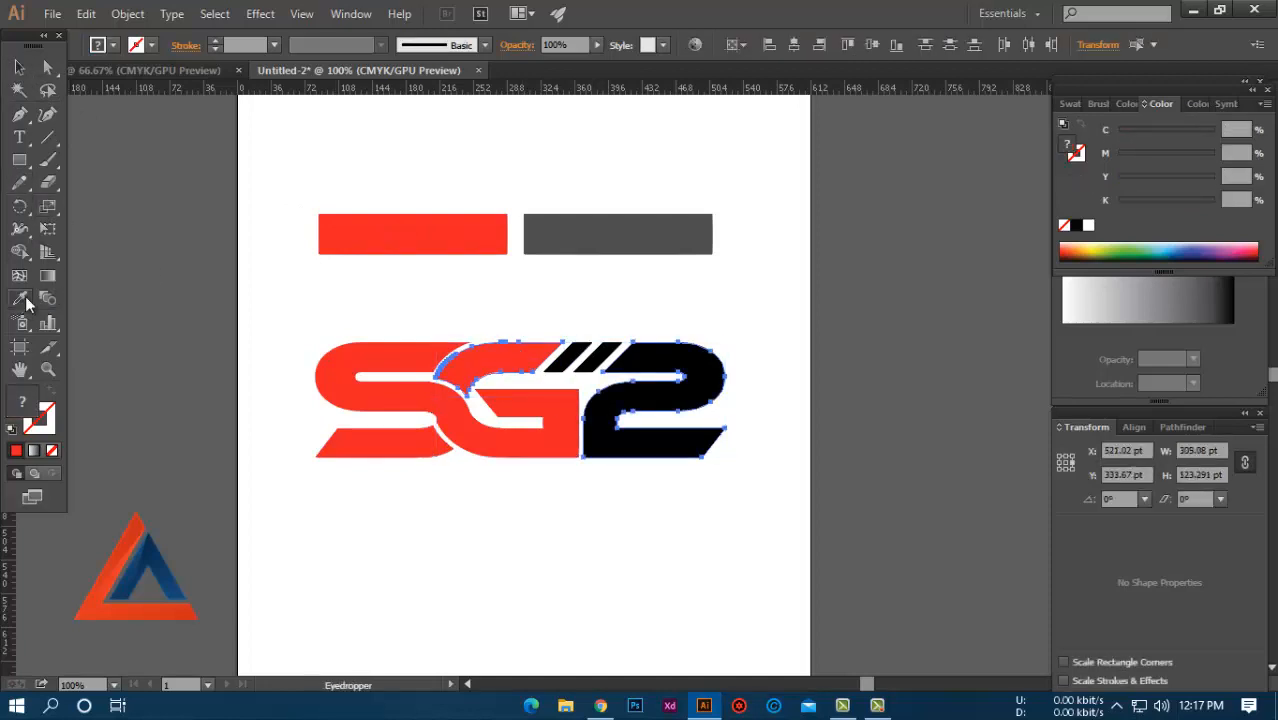
pyautogui.click(583, 241)
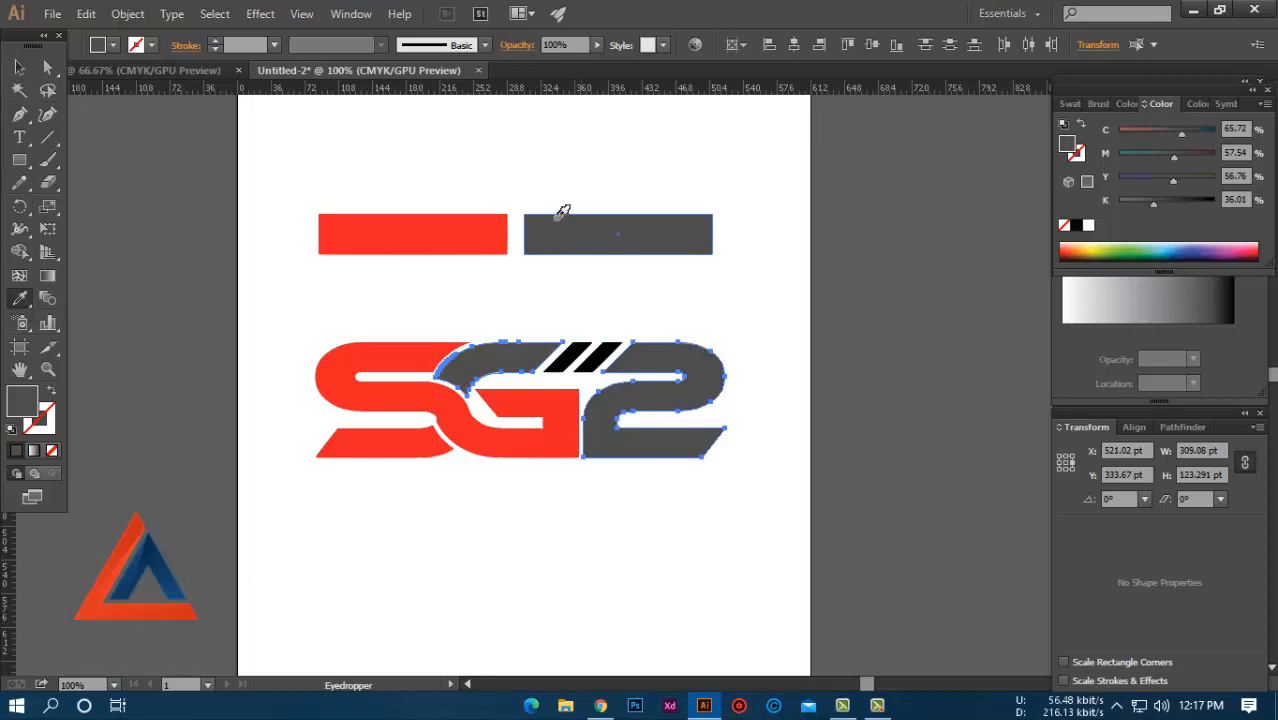
pyautogui.click(19, 67)
pyautogui.click(703, 554)
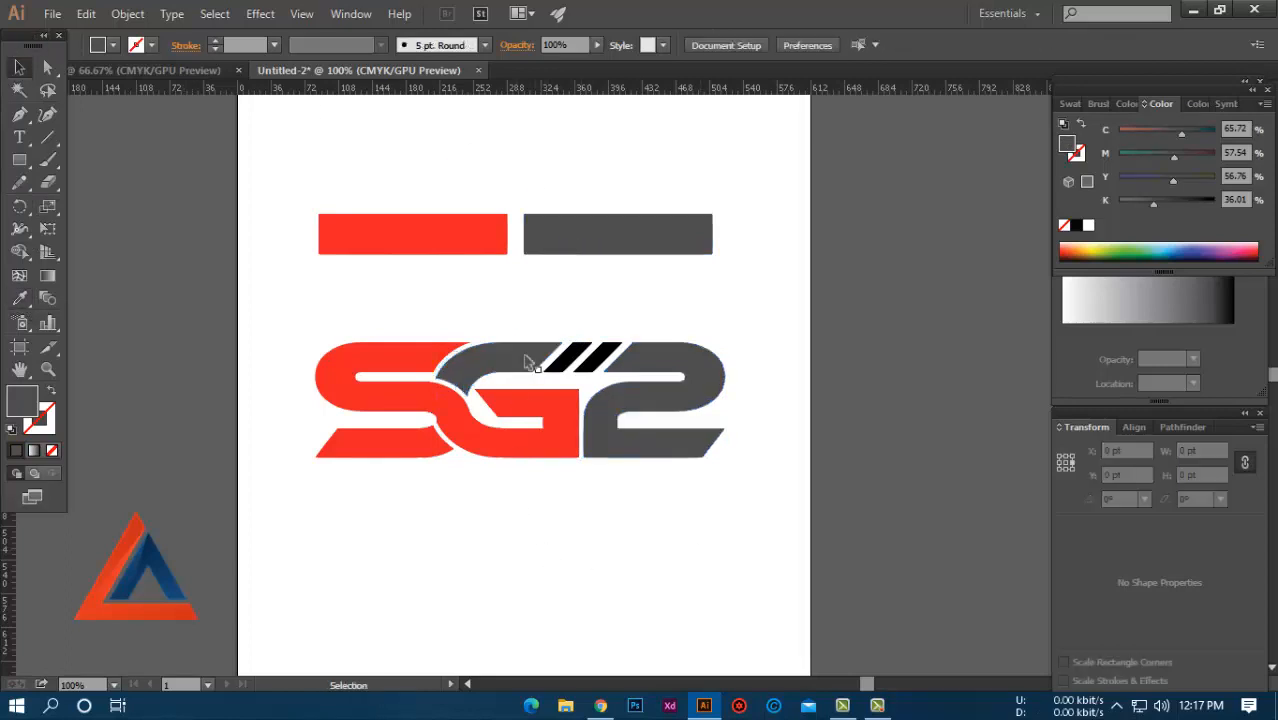
# Step: Fill both diagonal stripes between the G arc and the 2 with the sampled red
pyautogui.click(596, 355)
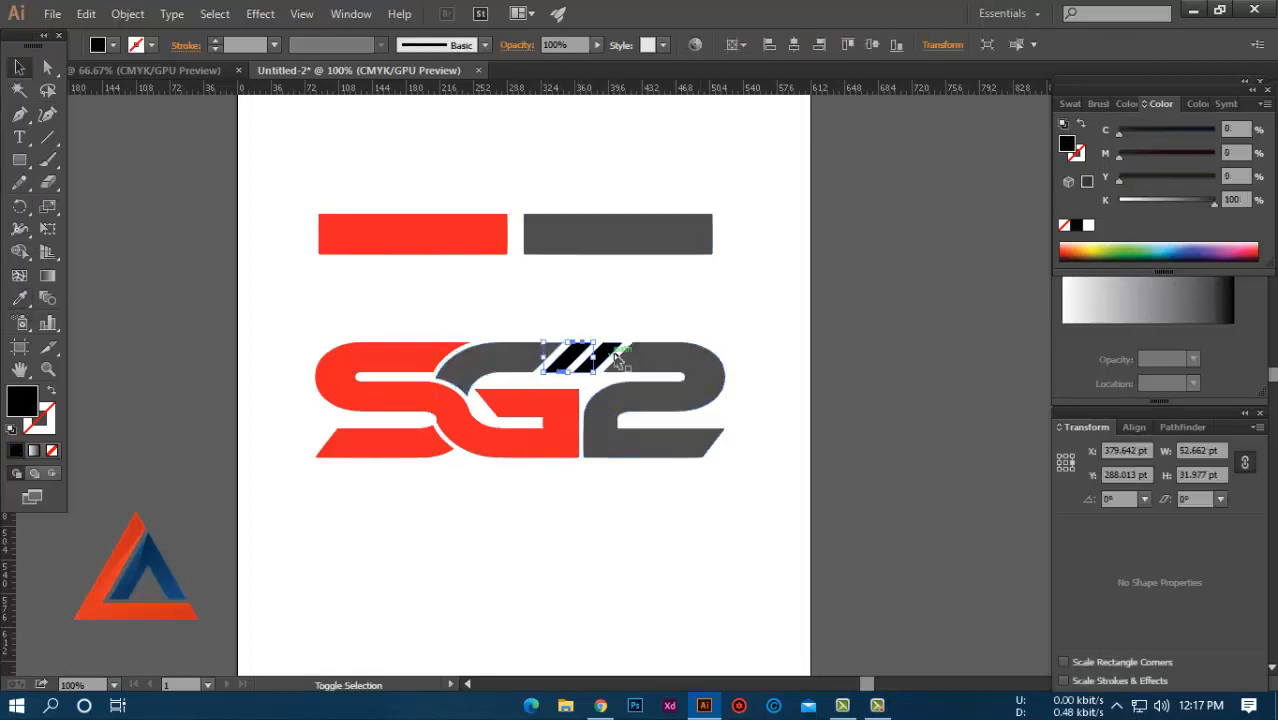
pyautogui.click(19, 298)
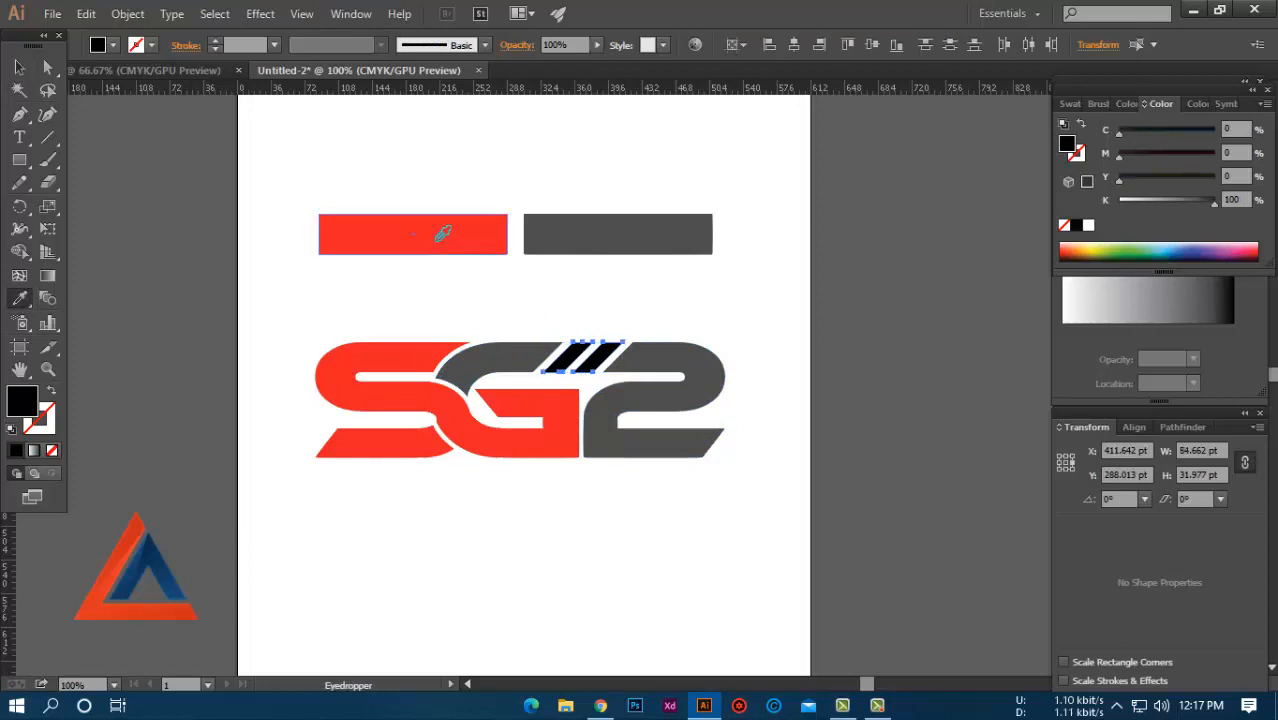
pyautogui.click(436, 242)
pyautogui.click(19, 67)
pyautogui.click(816, 202)
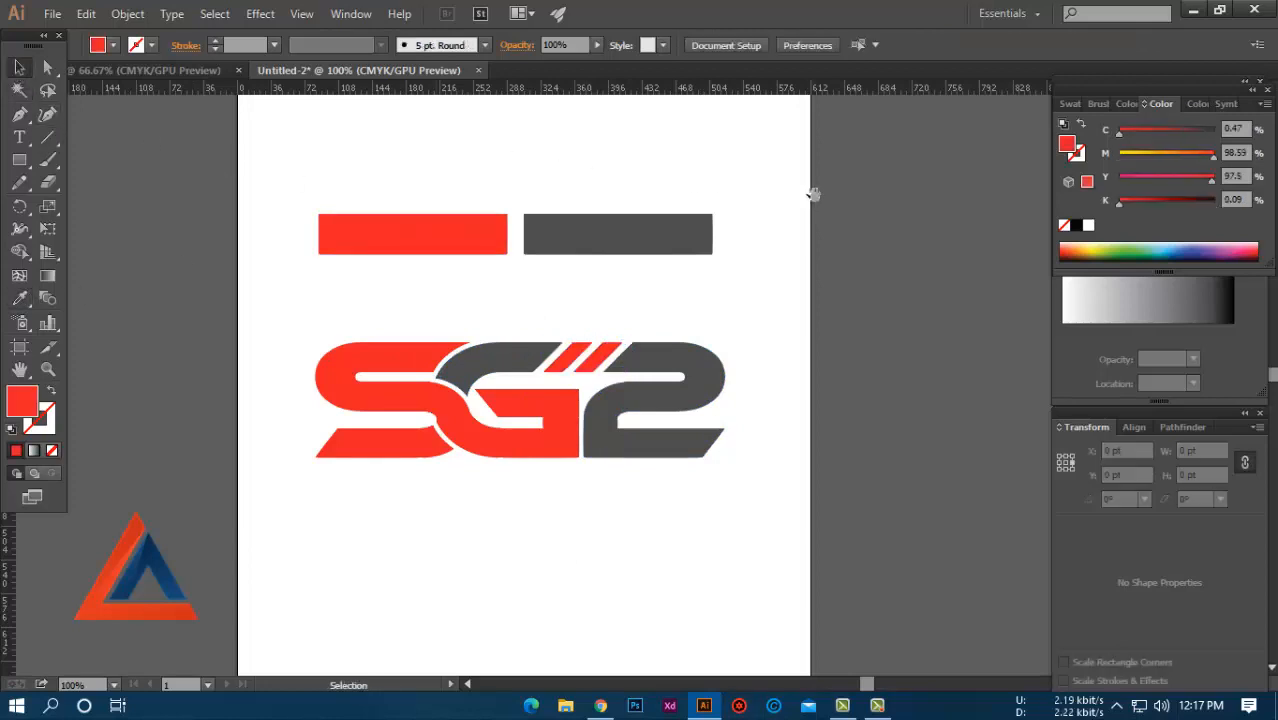
# Step: Group all pieces of the colored SG2 lettering and duplicate it, keeping one copy above the color rectangles and one below
pyautogui.moveTo(717, 293); pyautogui.dragTo(847, 257)
pyautogui.scroll(1, 787, 313)
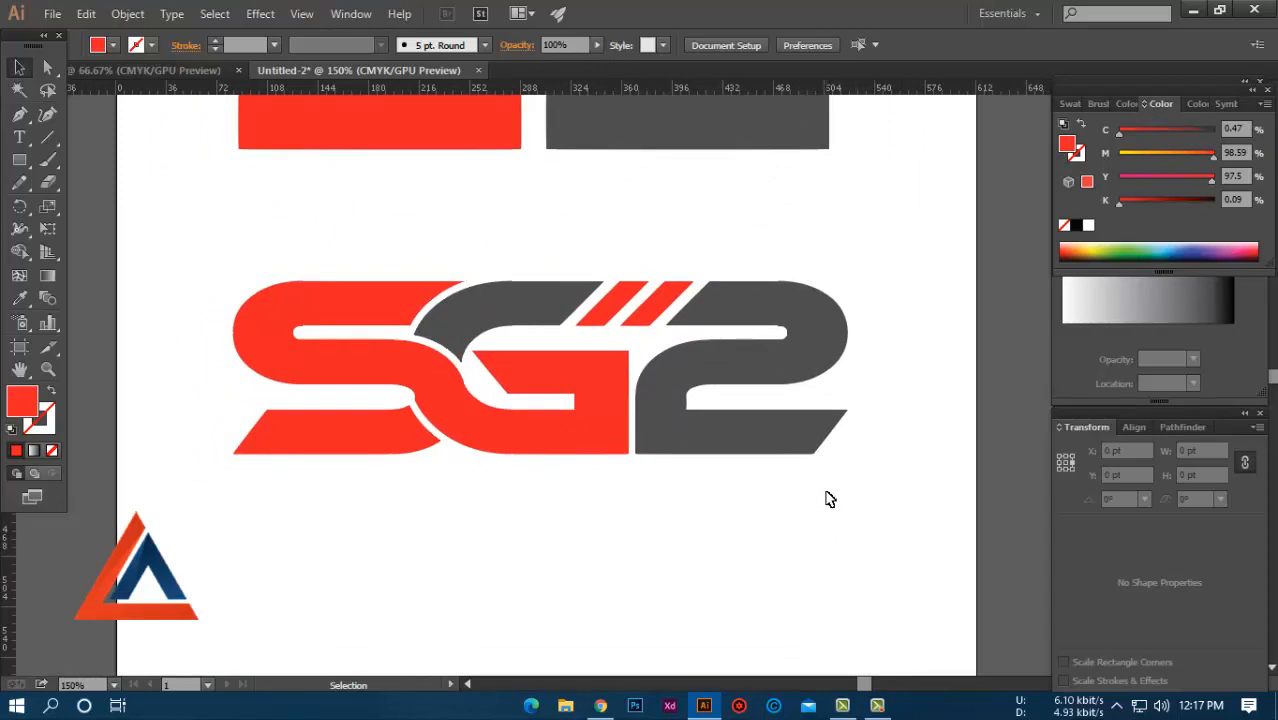
pyautogui.scroll(-1, 828, 497)
pyautogui.moveTo(828, 490); pyautogui.dragTo(412, 316)
pyautogui.rightClick(508, 360)
pyautogui.click(557, 451)
pyautogui.moveTo(561, 453); pyautogui.dragTo(571, 491)
pyautogui.click(630, 376)
# Step: Ungroup the lower SG2 lettering and pick out its leftover unfilled paths with the Magic Wand
pyautogui.scroll(2, 613, 471)
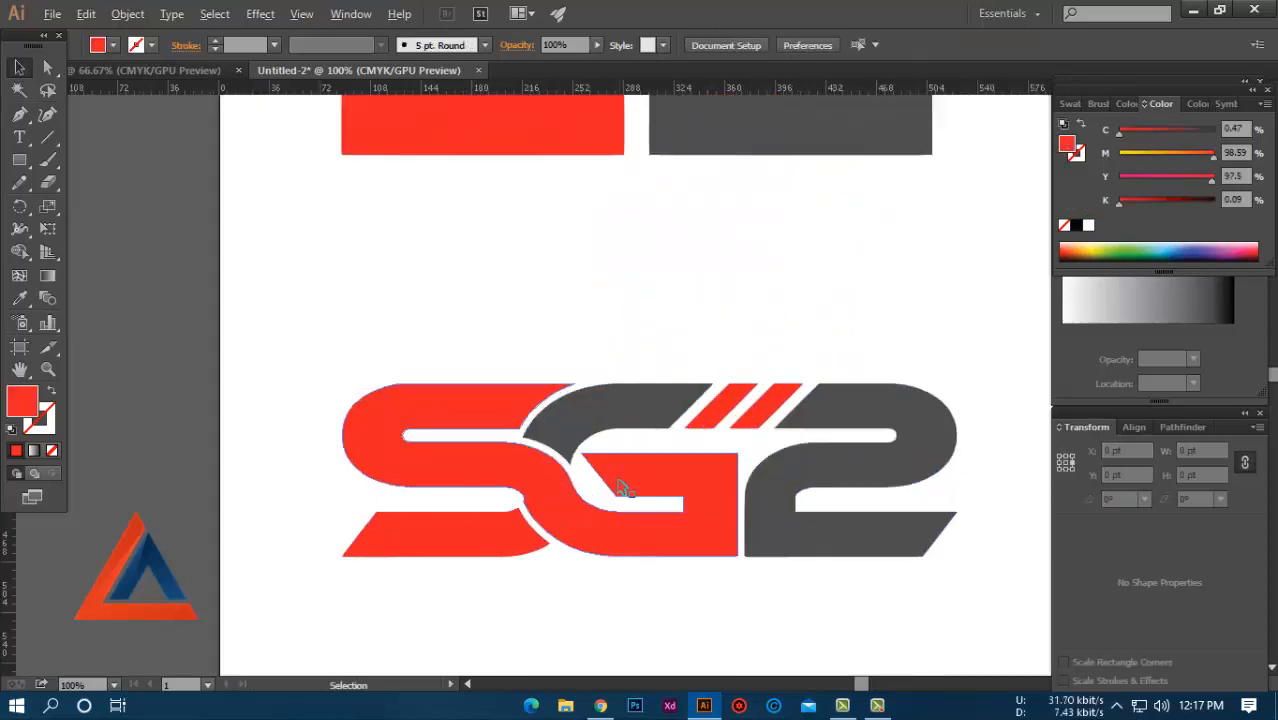
pyautogui.rightClick(617, 472)
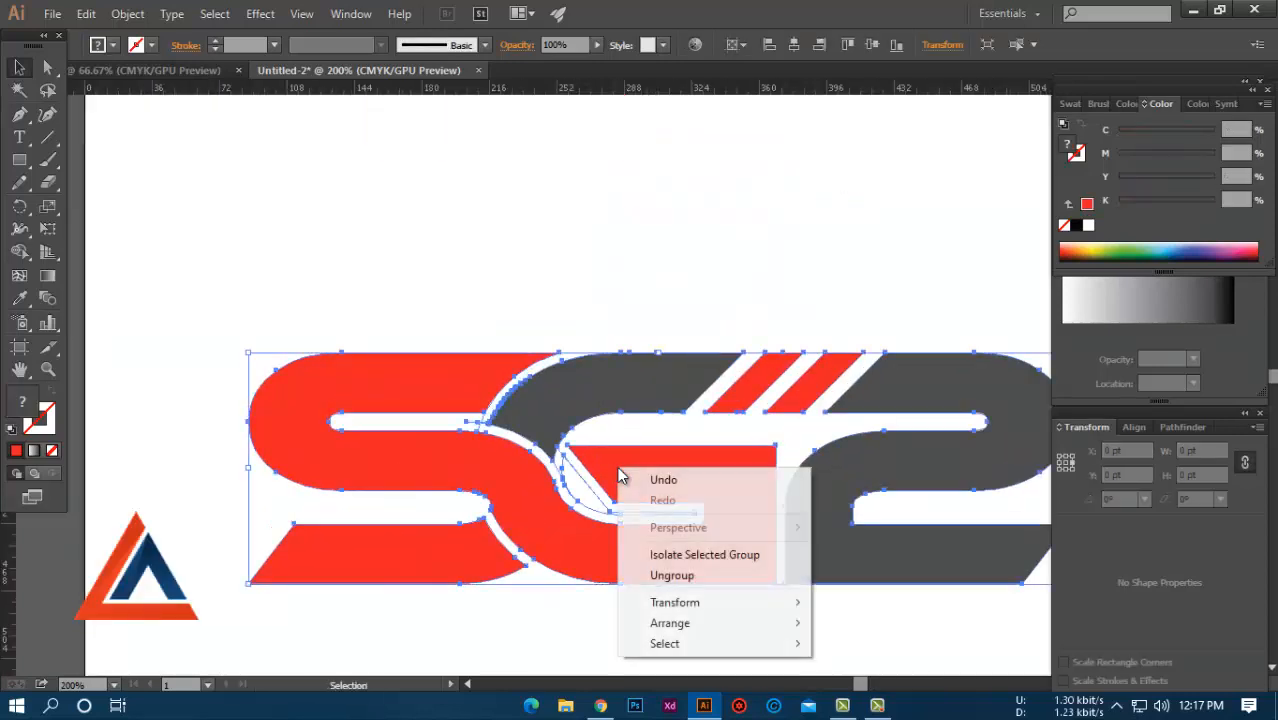
pyautogui.click(671, 573)
pyautogui.click(187, 182)
pyautogui.press('y')
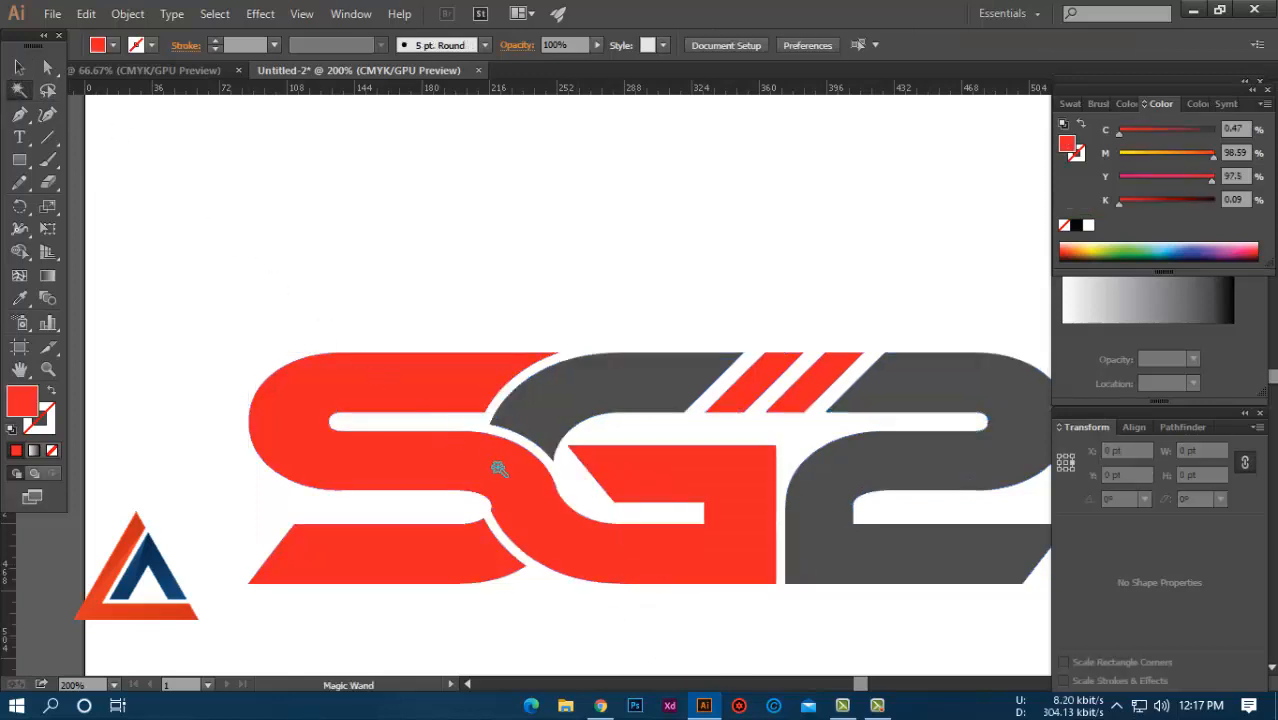
pyautogui.click(581, 485)
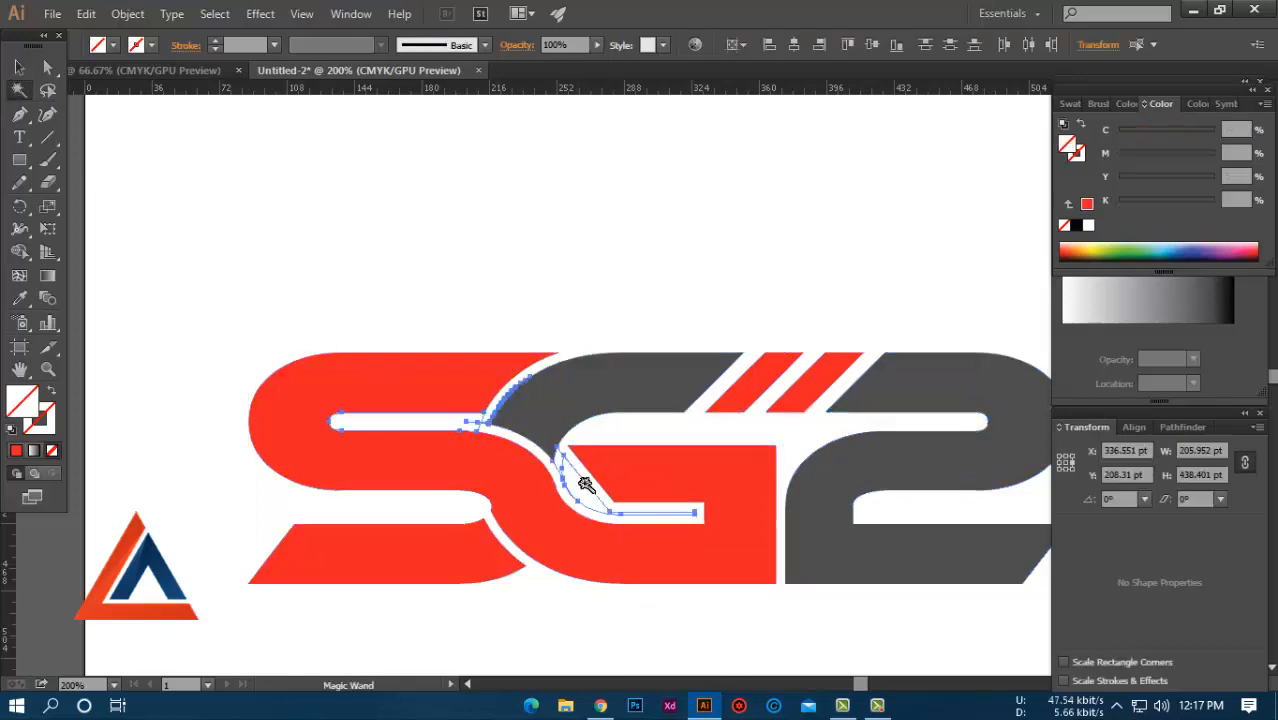
pyautogui.hotkey('ctrl', 'shift', 'a')
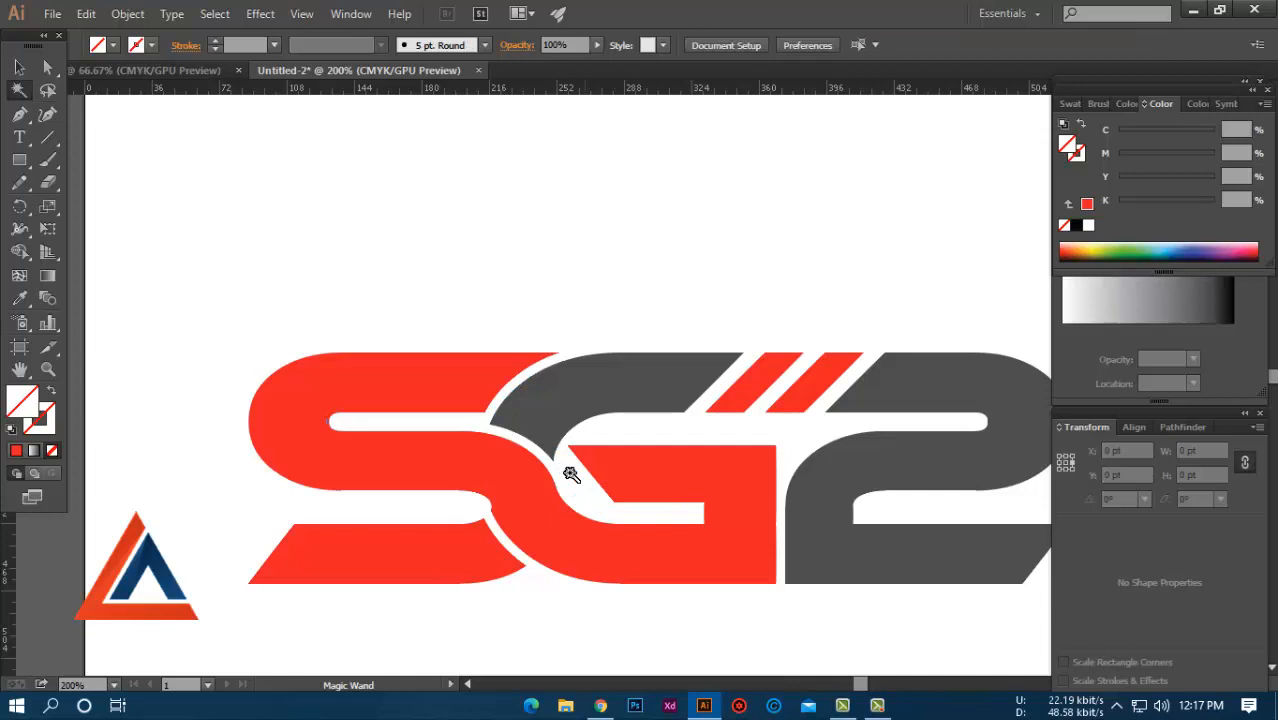
pyautogui.click(19, 67)
# Step: Recolor the 2 and the upper G arc of the lower lettering with the sampled red
pyautogui.hotkey('ctrl', '1')
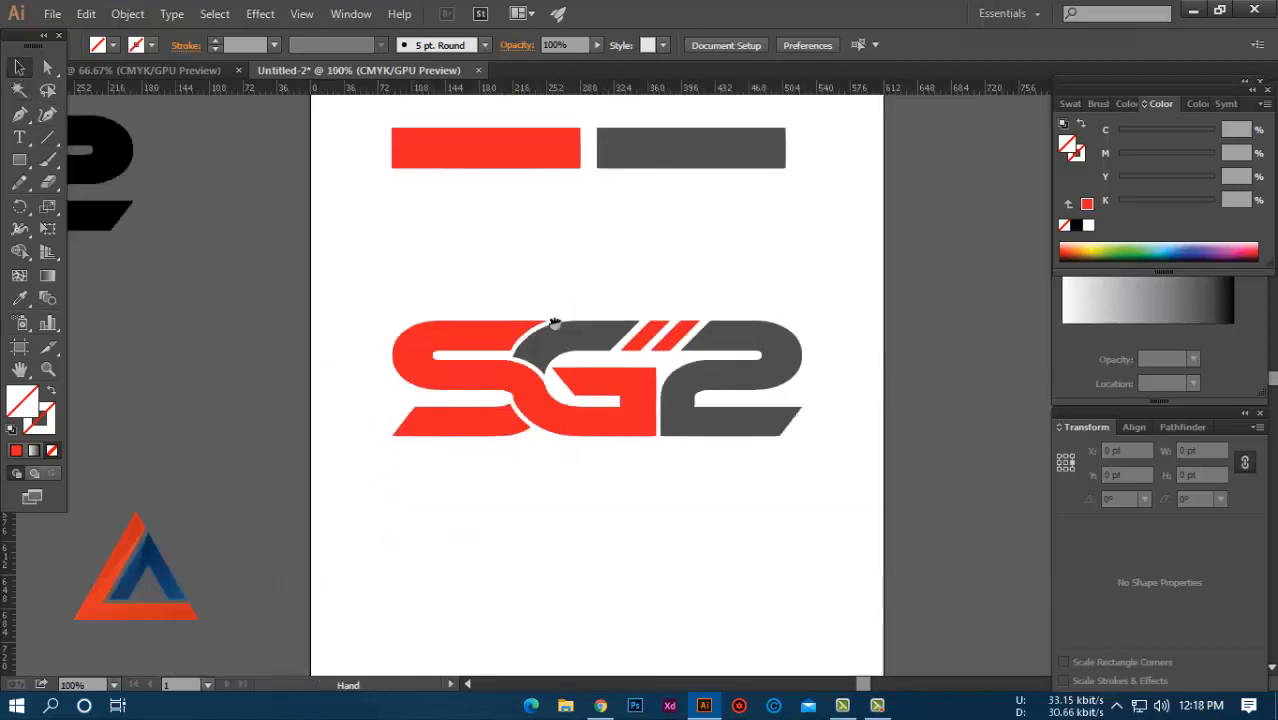
pyautogui.moveTo(539, 294); pyautogui.dragTo(569, 281)
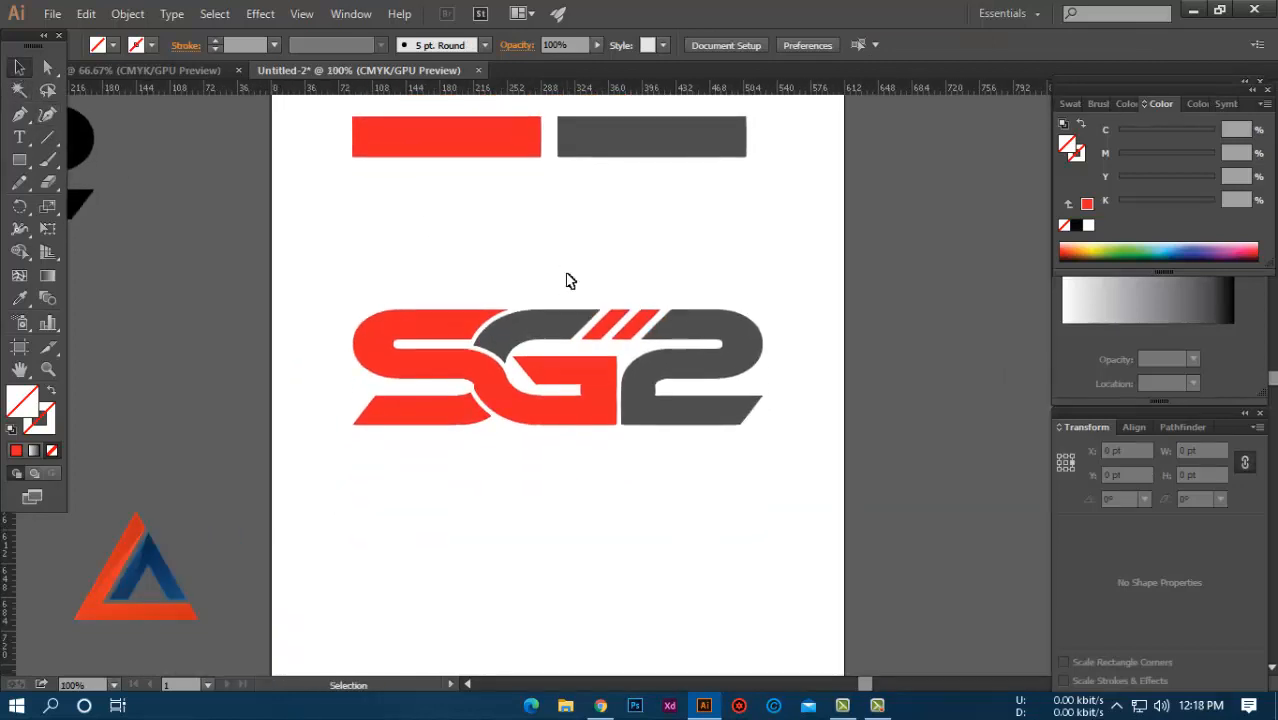
pyautogui.click(653, 379)
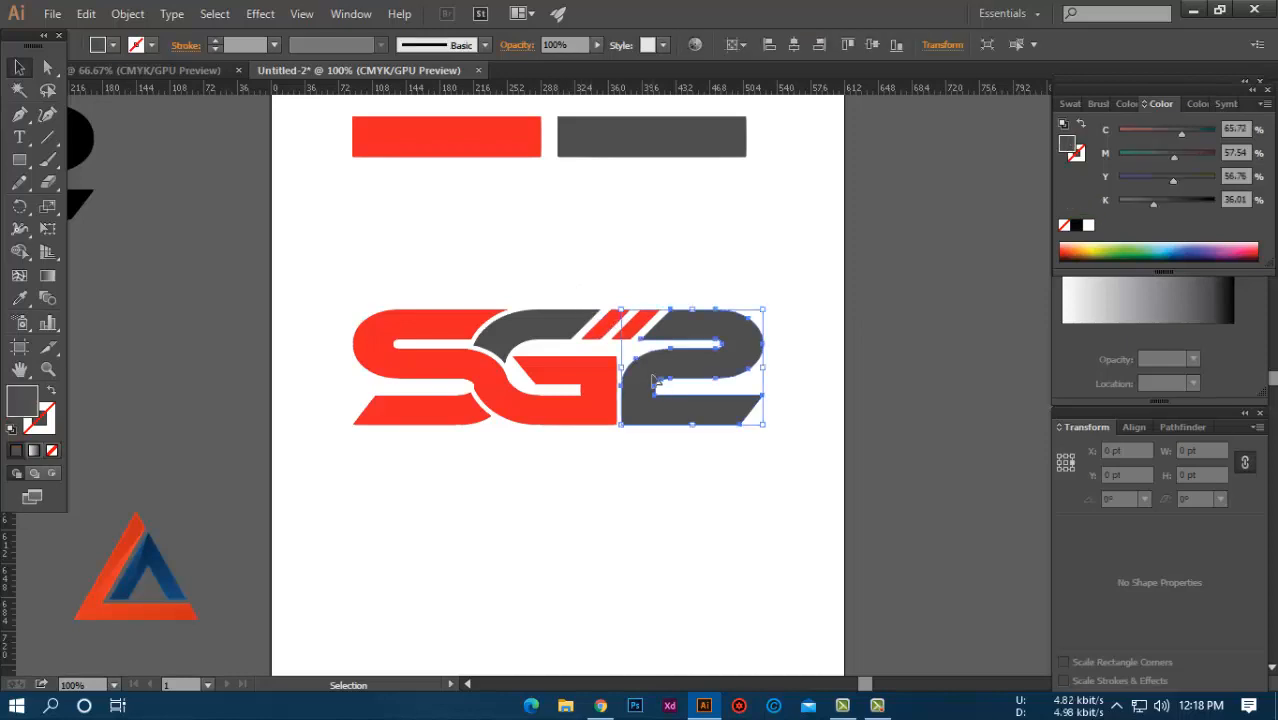
pyautogui.keyDown('shift'); pyautogui.click(549, 323); pyautogui.keyUp('shift')
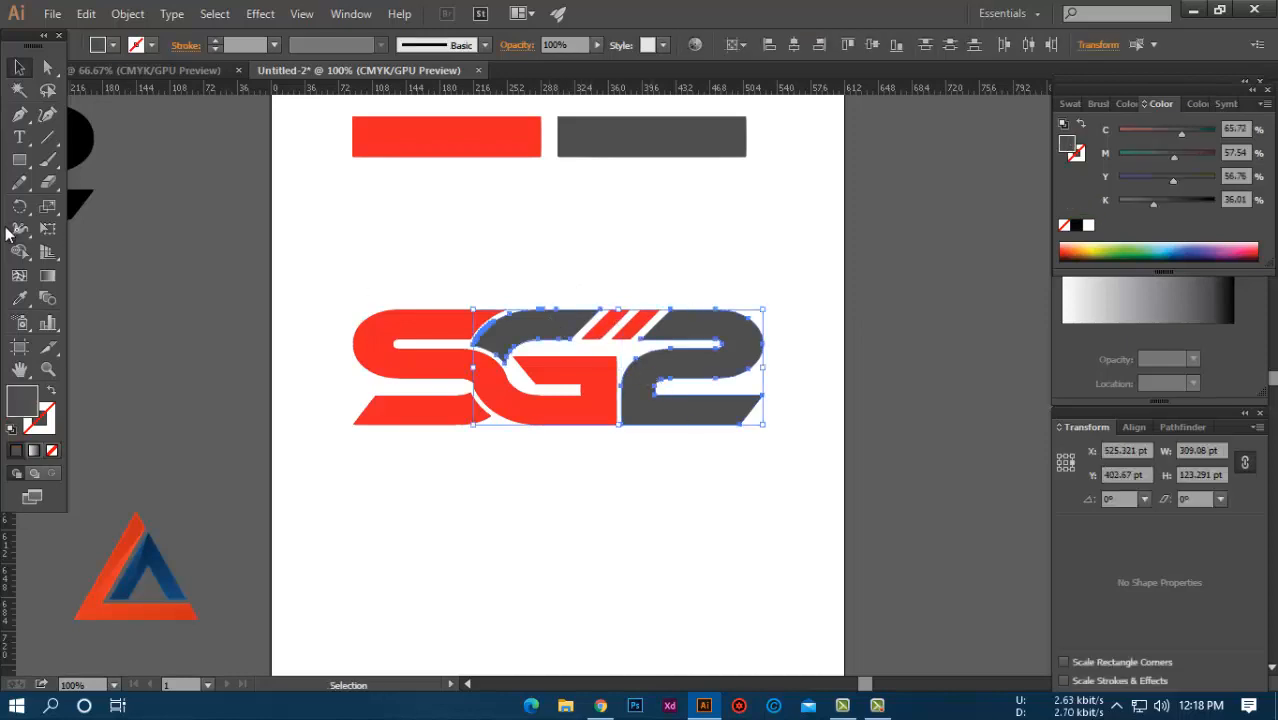
pyautogui.click(22, 298)
pyautogui.click(457, 128)
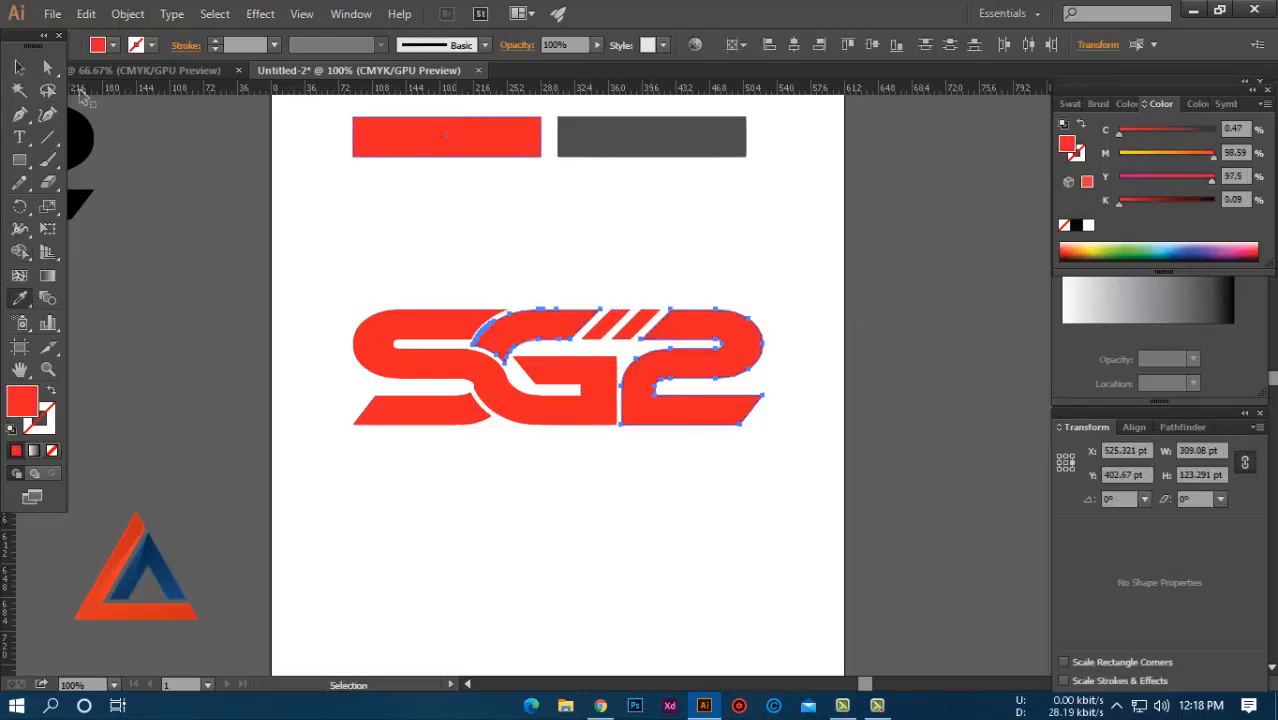
pyautogui.press('v')
pyautogui.click(529, 202)
# Step: Recolor the diagonal stripes, the joined S-G piece and the S bottom bar of the lower lettering with the sampled dark gray
pyautogui.keyDown('shift'); pyautogui.click(626, 325); pyautogui.keyUp('shift')
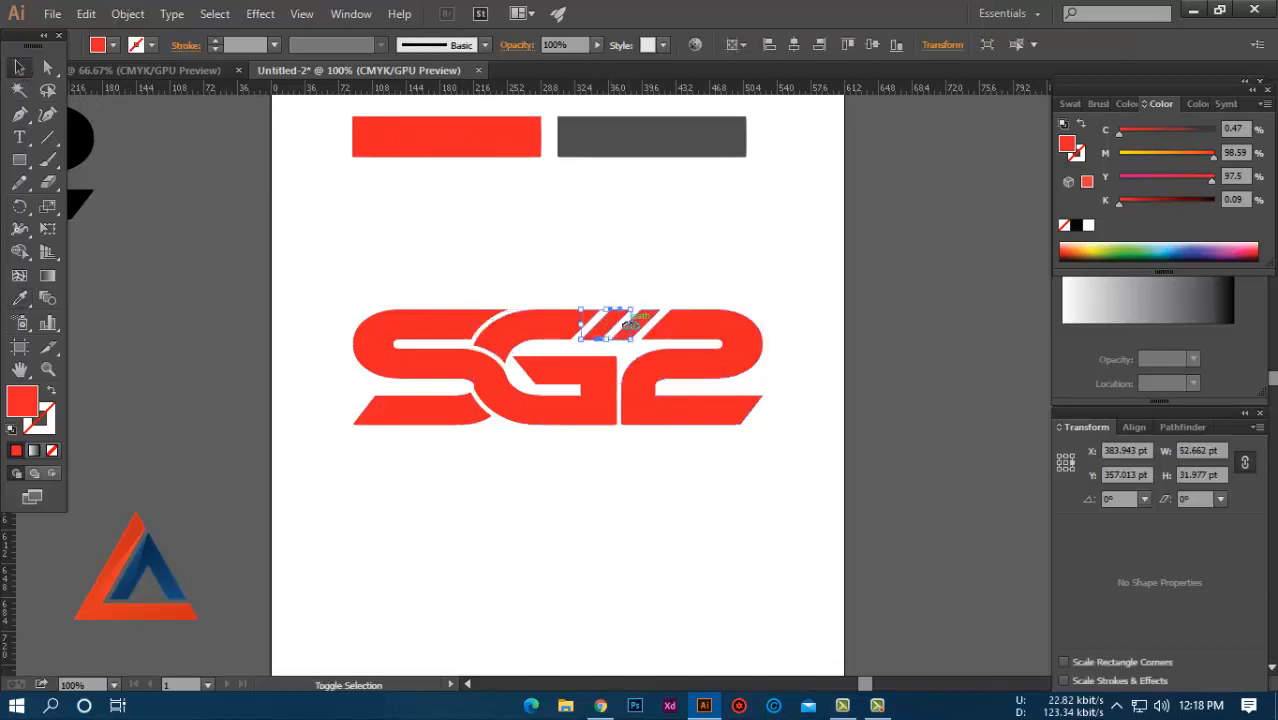
pyautogui.keyDown('shift'); pyautogui.click(650, 316); pyautogui.keyUp('shift')
pyautogui.keyDown('shift'); pyautogui.click(472, 405); pyautogui.keyUp('shift')
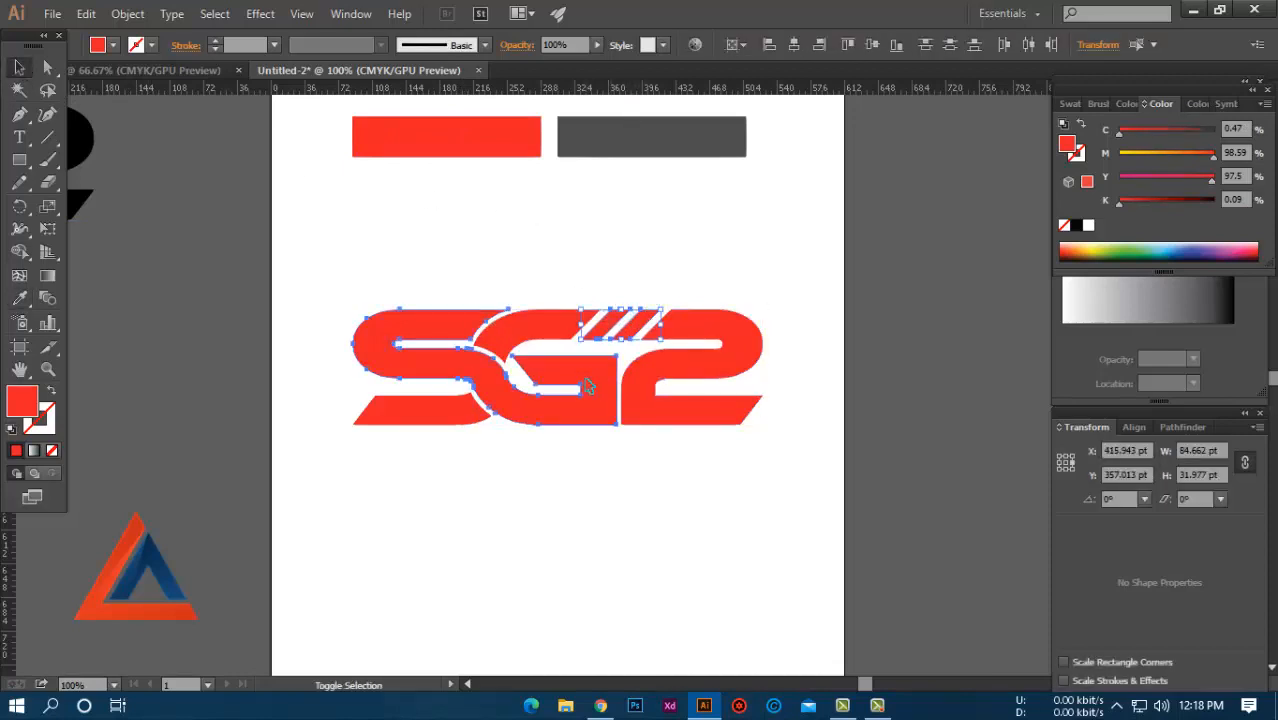
pyautogui.click(19, 298)
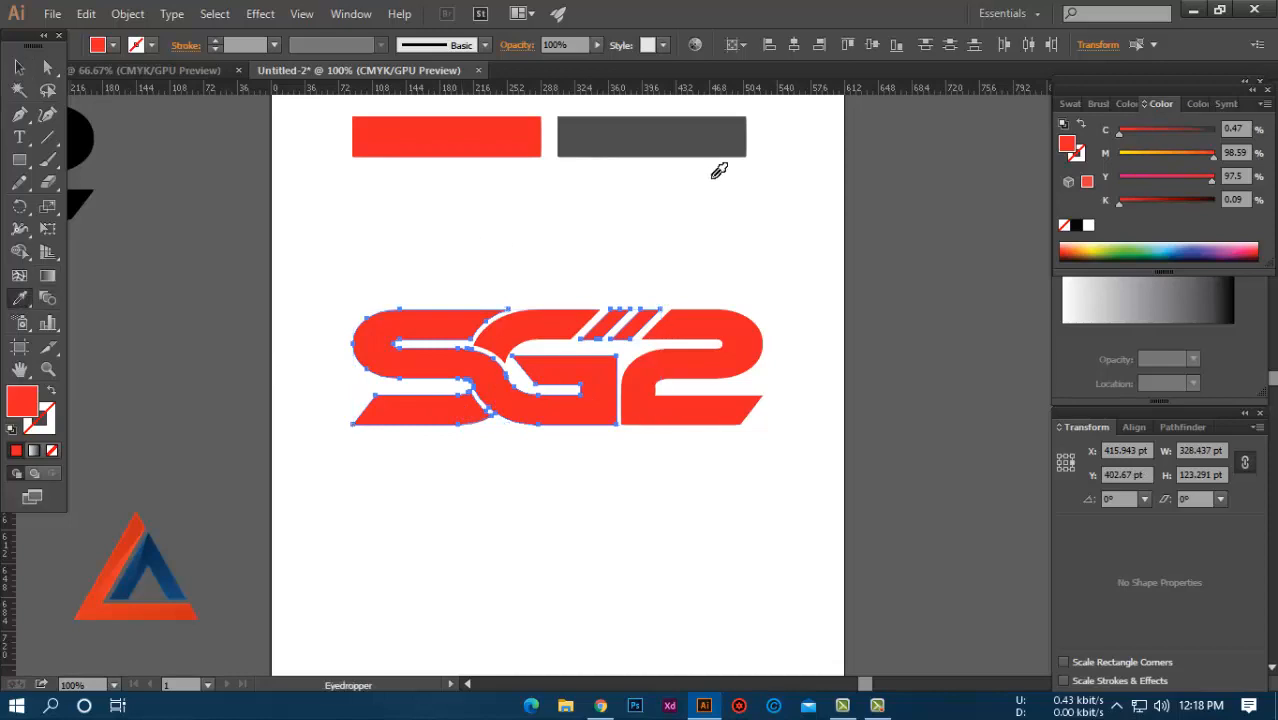
pyautogui.click(704, 126)
pyautogui.click(19, 66)
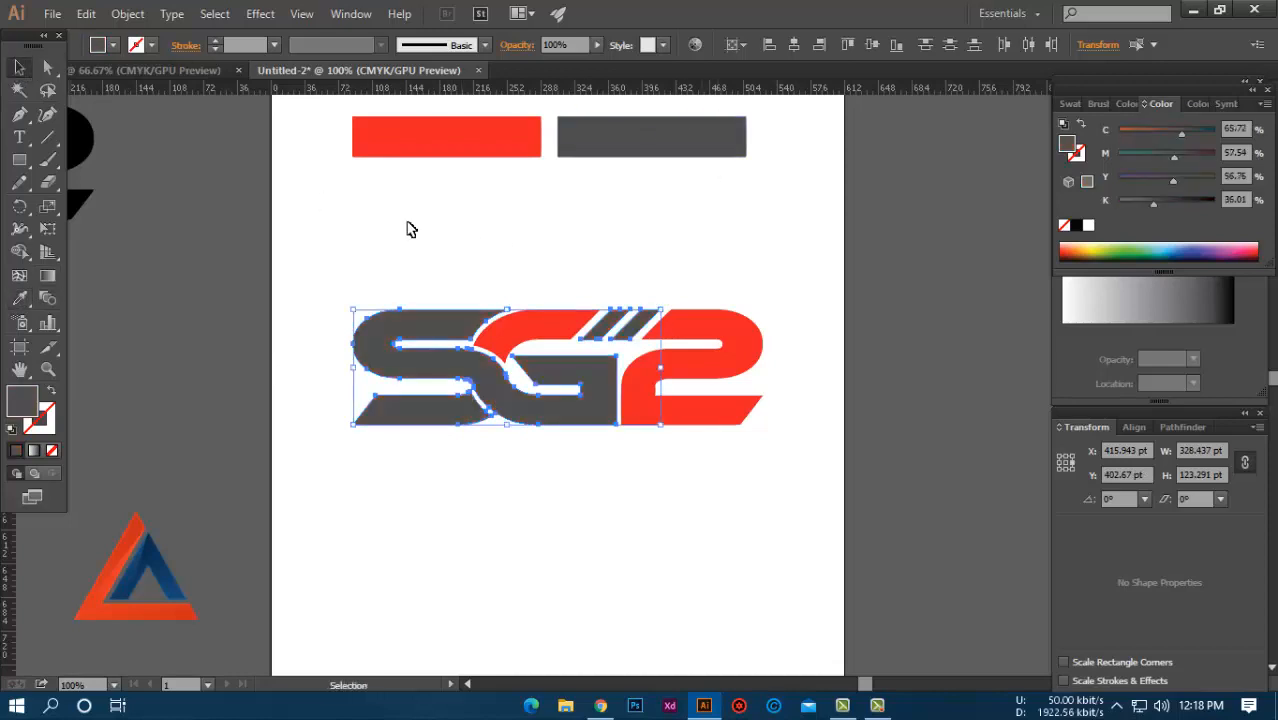
pyautogui.click(460, 238)
# Step: Move the red and dark gray color rectangles together off the artboard to its right side
pyautogui.scroll(-1, 460, 238)
pyautogui.scroll(3, 465, 255)
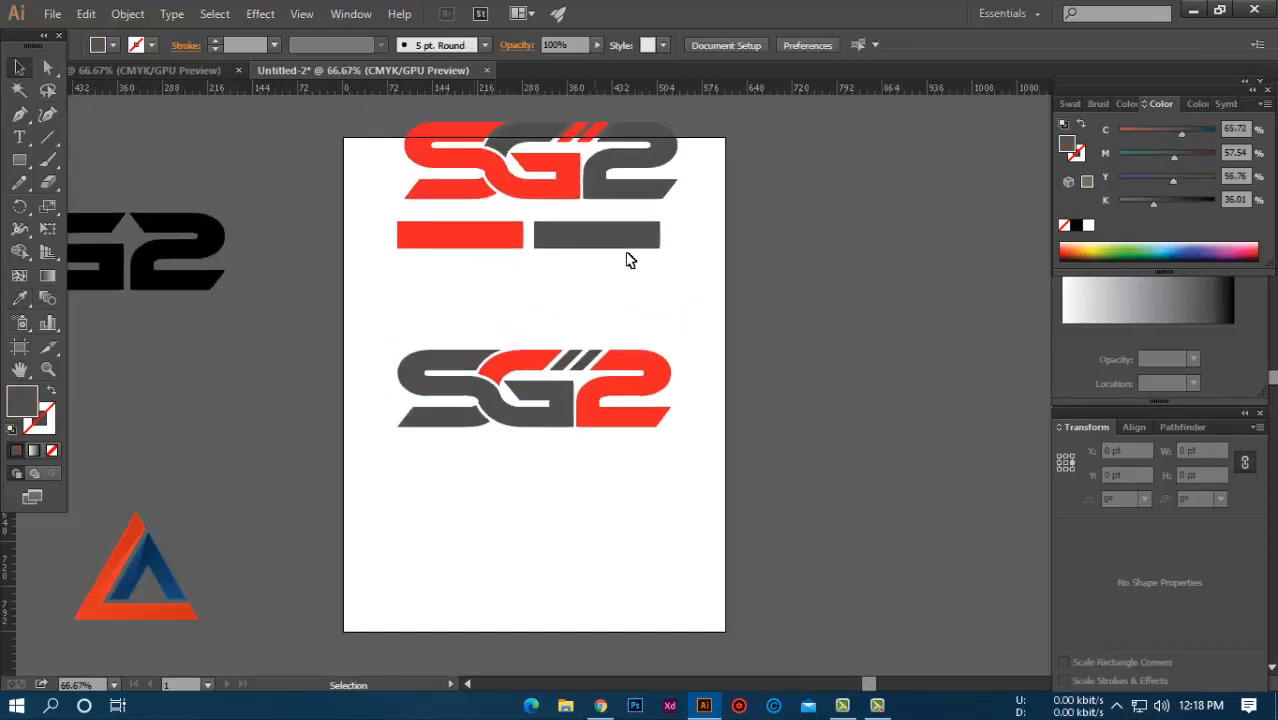
pyautogui.moveTo(655, 261); pyautogui.dragTo(825, 390)
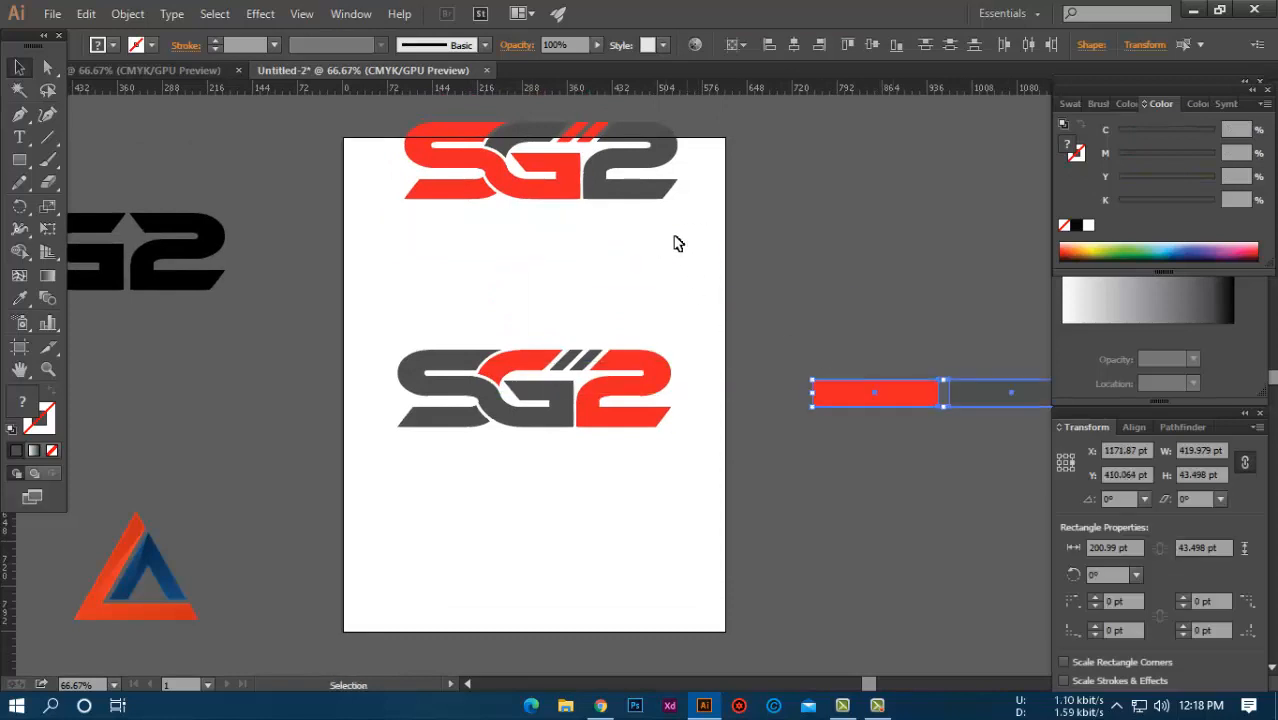
# Step: Move the red-and-gray SG2 copy down fully onto the artboard, just above the gray-and-red version
pyautogui.moveTo(465, 150); pyautogui.dragTo(516, 272)
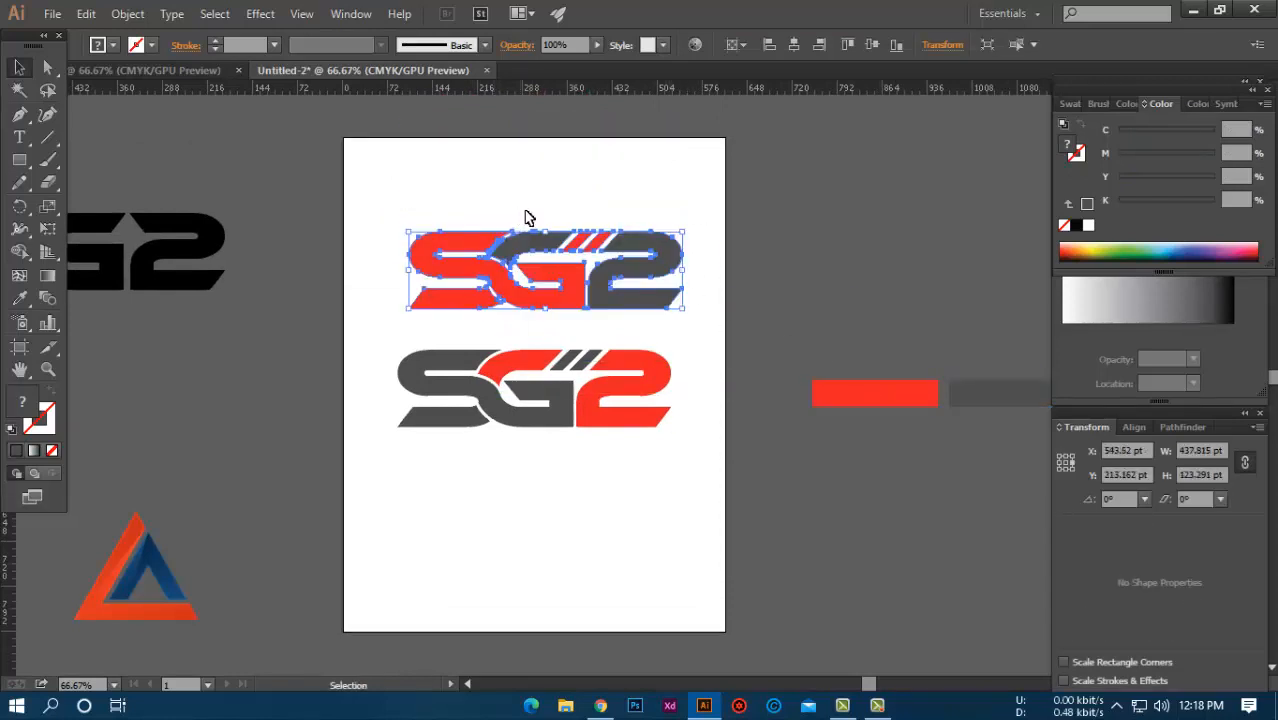
pyautogui.click(529, 218)
pyautogui.hscroll(-1, 570, 206)
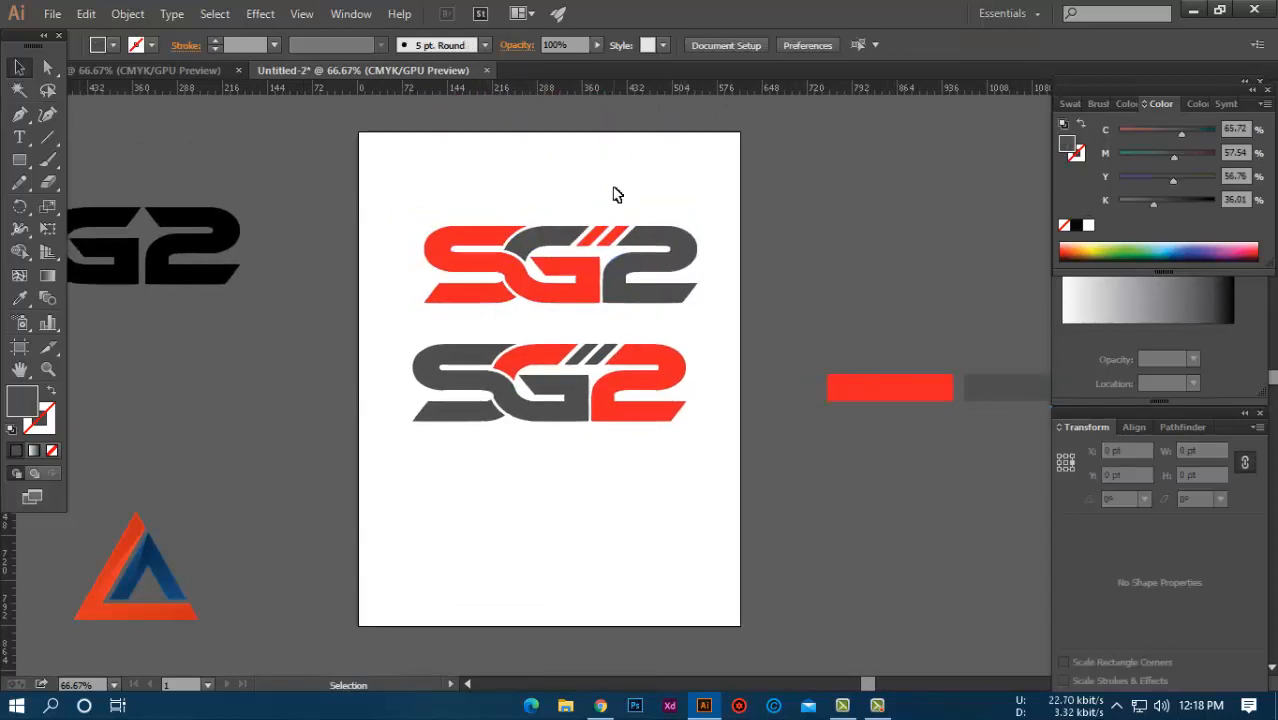
pyautogui.scroll(1, 616, 194)
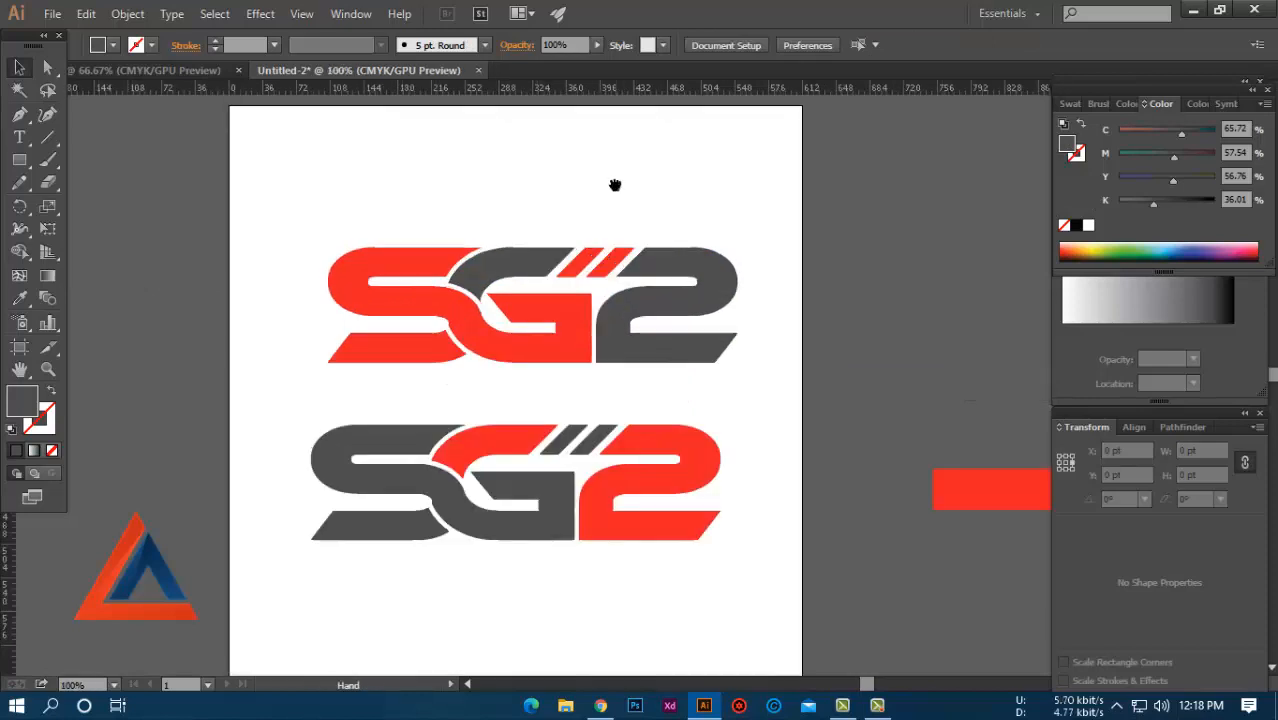